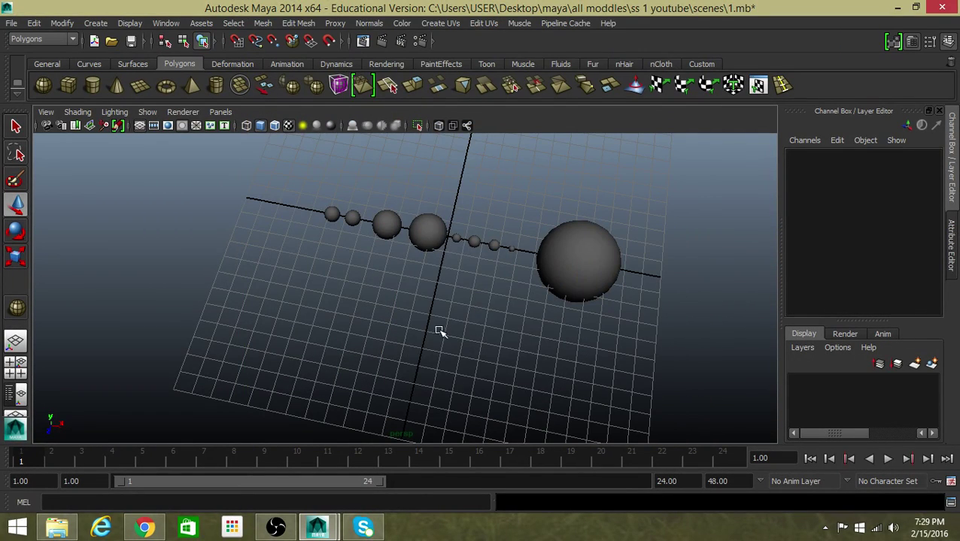
- Orbit the view and click through the row of planet spheres to inspect them
alt+drag(440, 332, 432, 254)
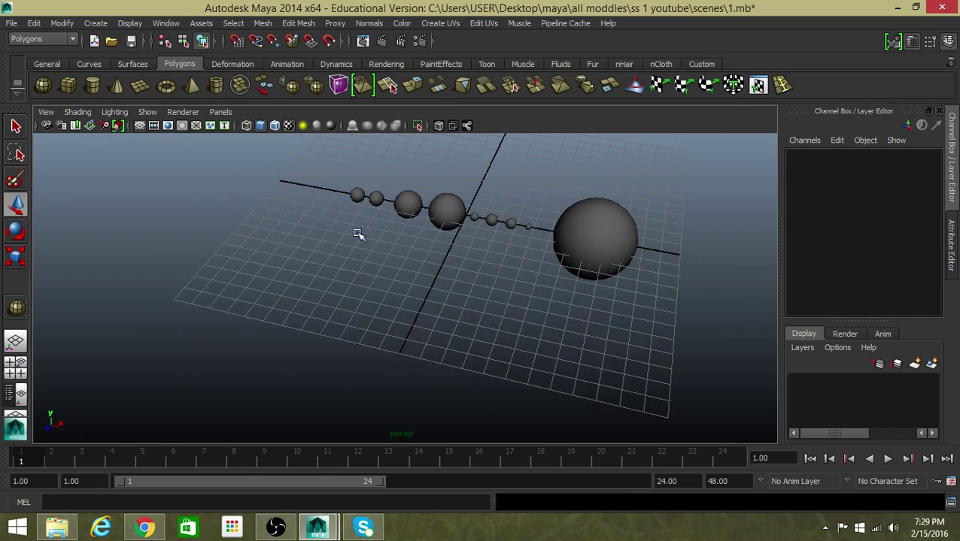
alt+drag(358, 234, 239, 279)
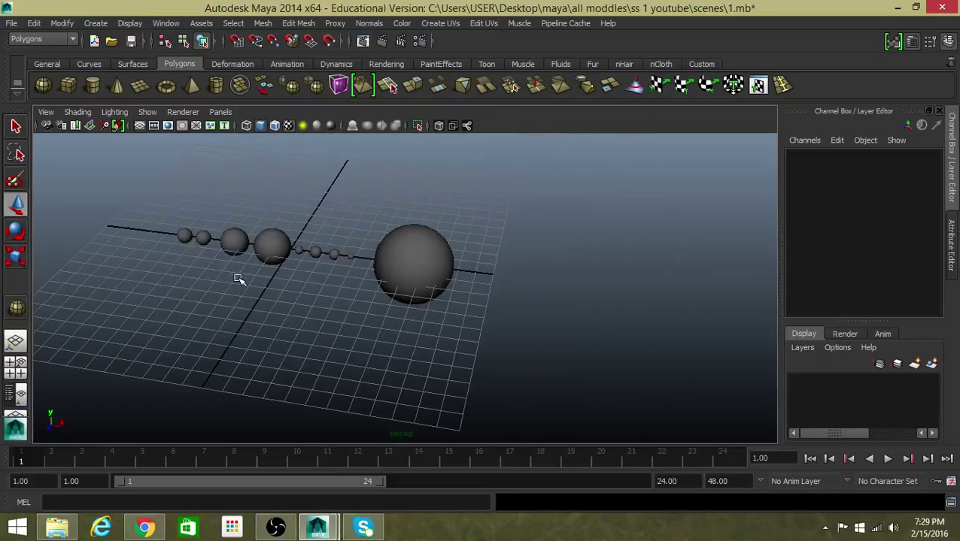
click(396, 252)
click(352, 257)
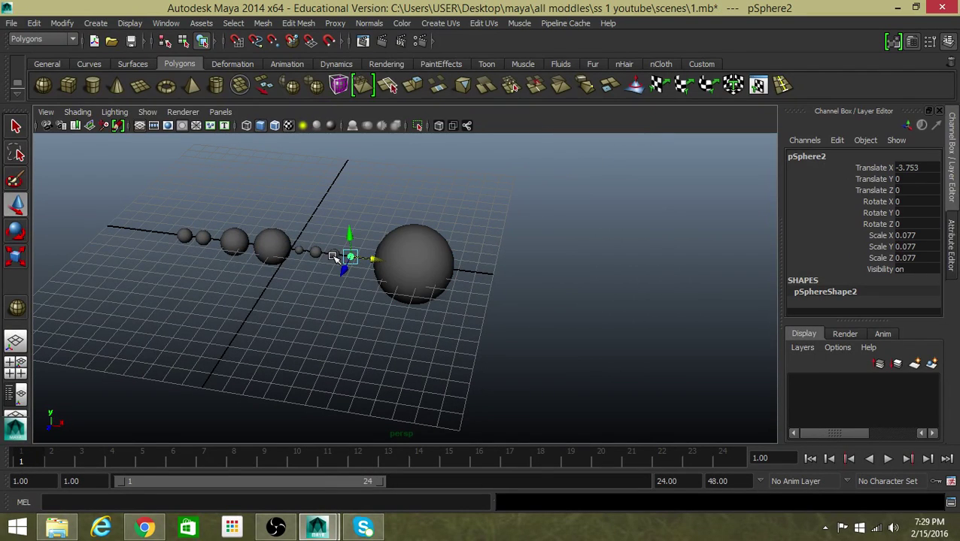
click(333, 254)
click(315, 253)
click(274, 244)
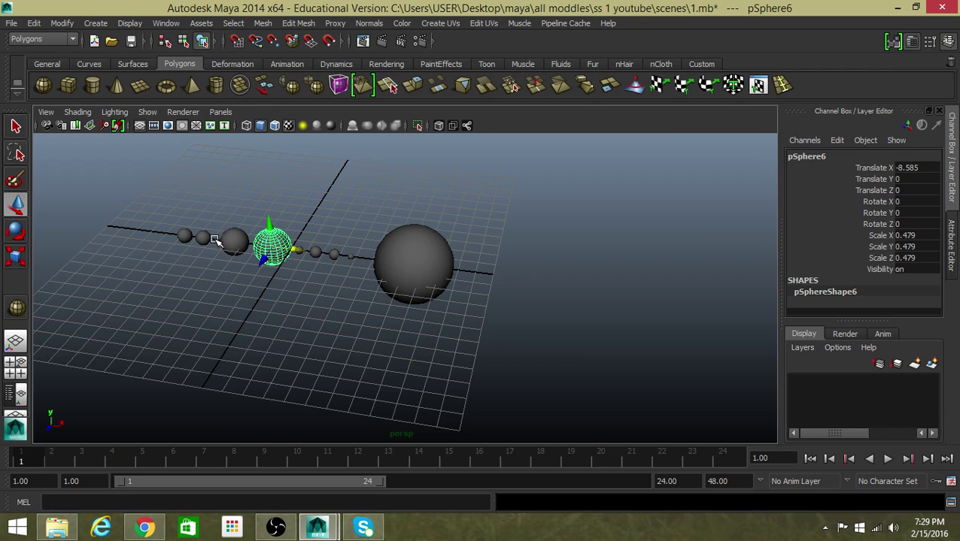
click(234, 241)
alt+drag(106, 307, 353, 295)
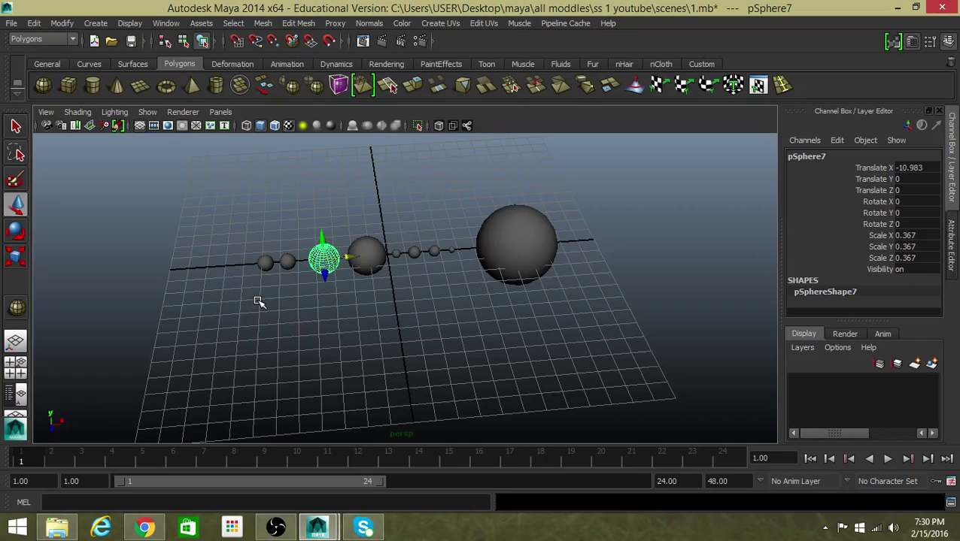
mouse_move(258, 301)
alt+mouse_down()
mouse_move(266, 278)
mouse_move(242, 302)
alt+mouse_up()
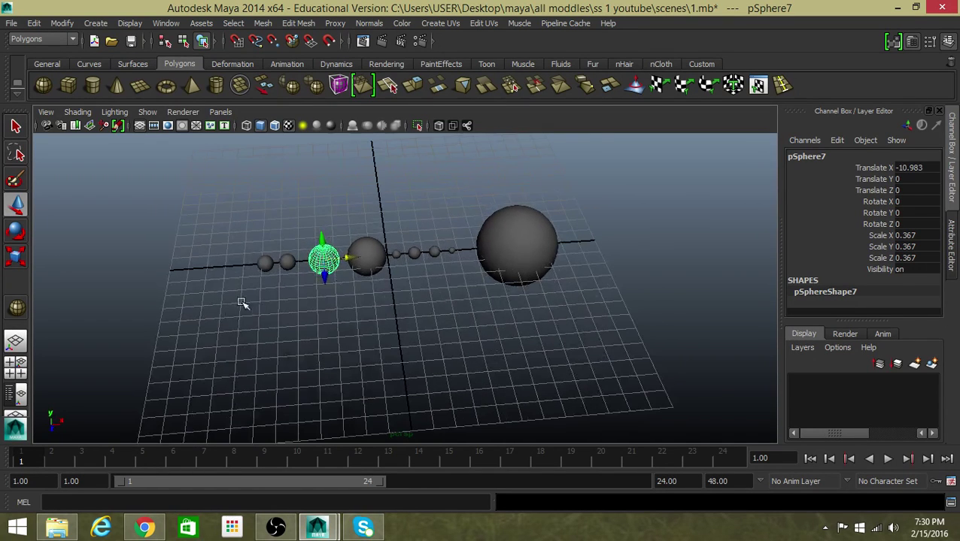
click(280, 301)
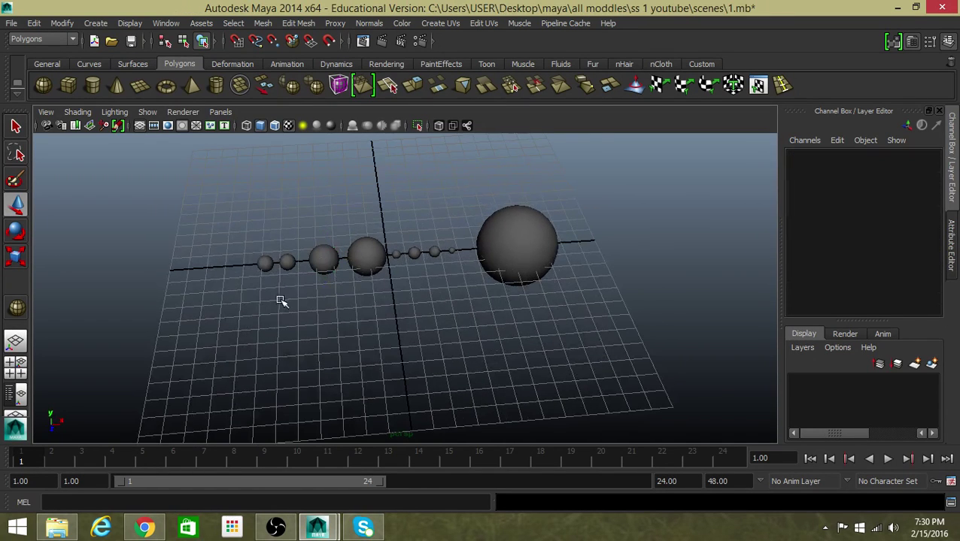
- Assign a new Lambert material to the large sphere and rename it 'sun'
click(518, 270)
right_drag(515, 219, 537, 369)
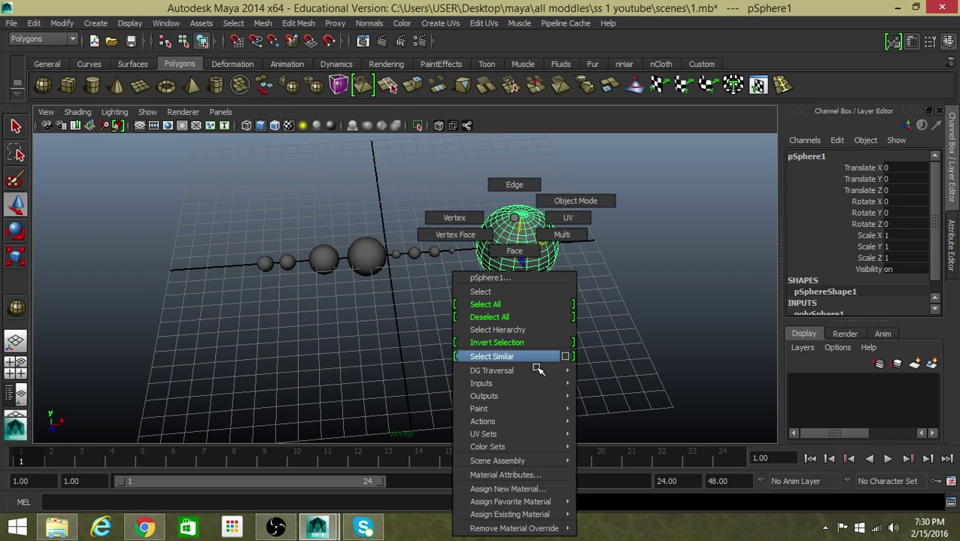
click(549, 490)
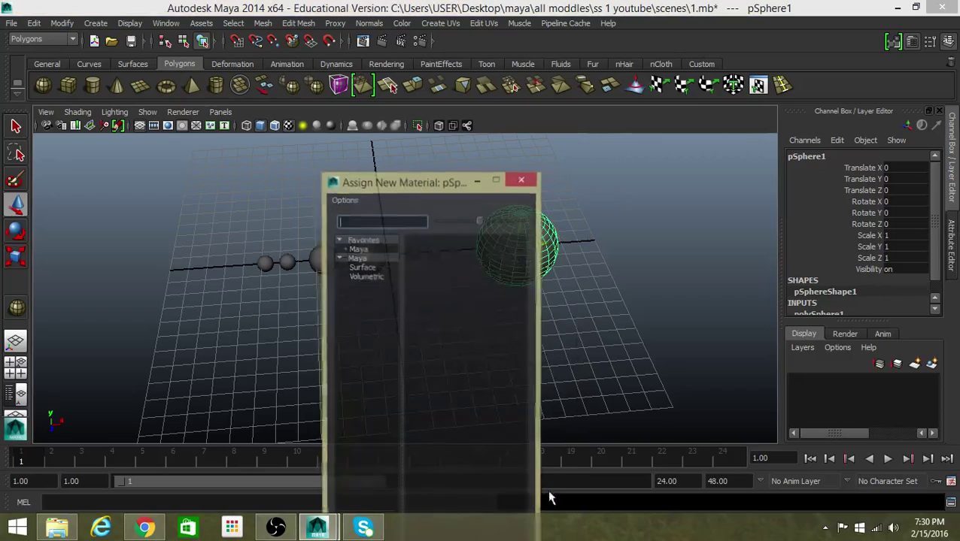
click(434, 293)
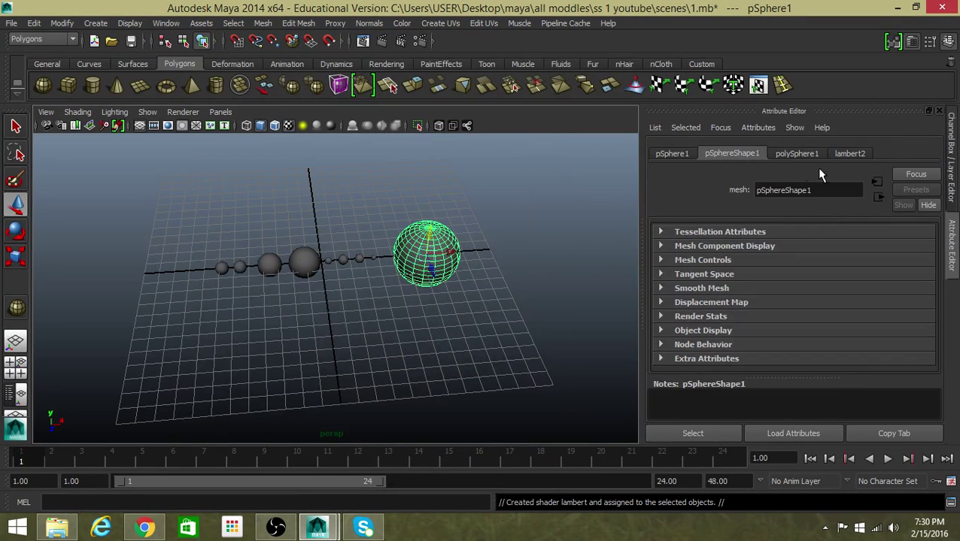
click(850, 155)
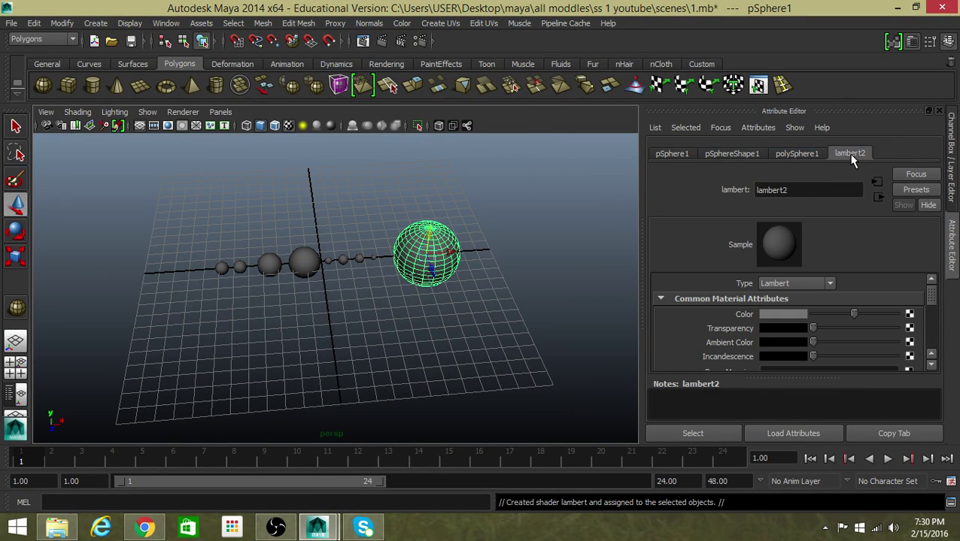
double_click(797, 191)
text(s)
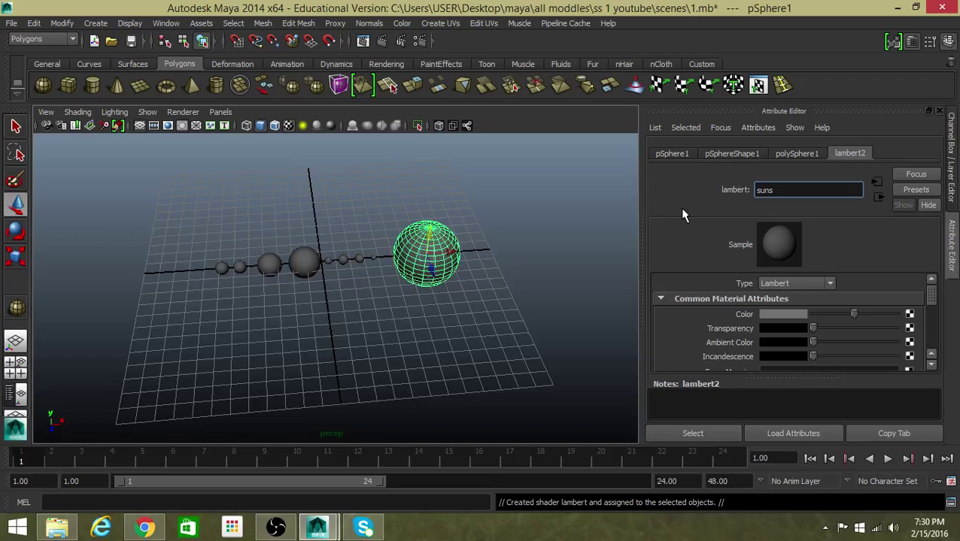
text(uns)
key(BackSpace)
- Map a File texture loading SunTexture_2048.png onto the sun material's colour
click(909, 314)
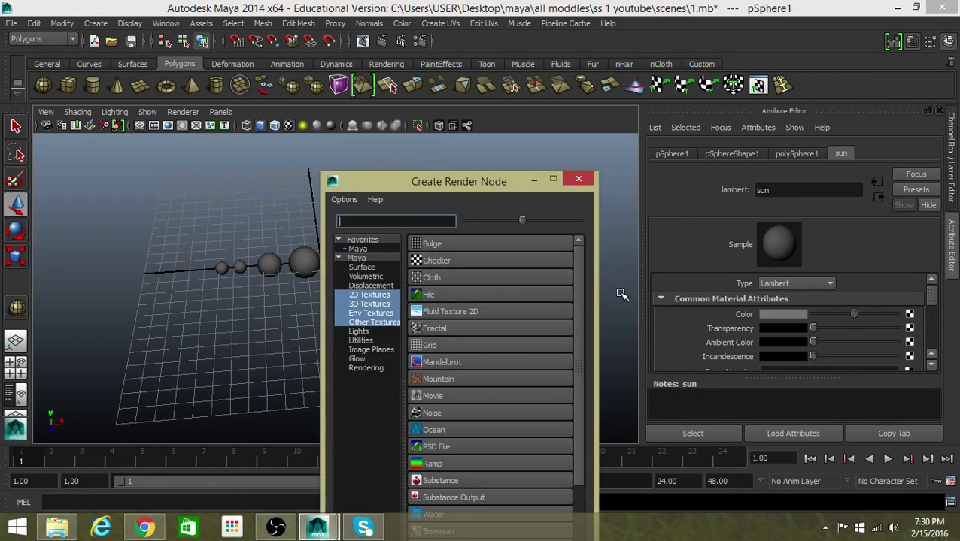
click(435, 294)
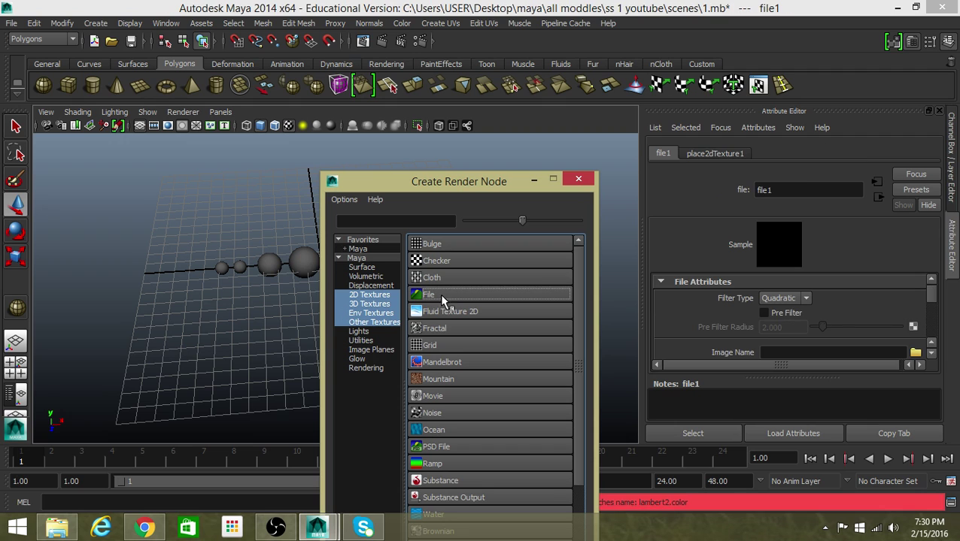
click(914, 353)
click(304, 102)
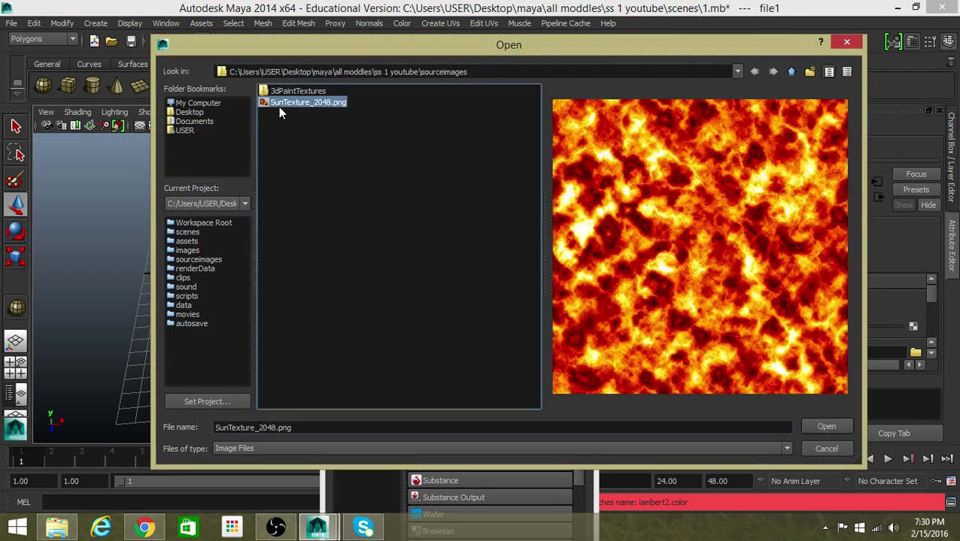
click(825, 428)
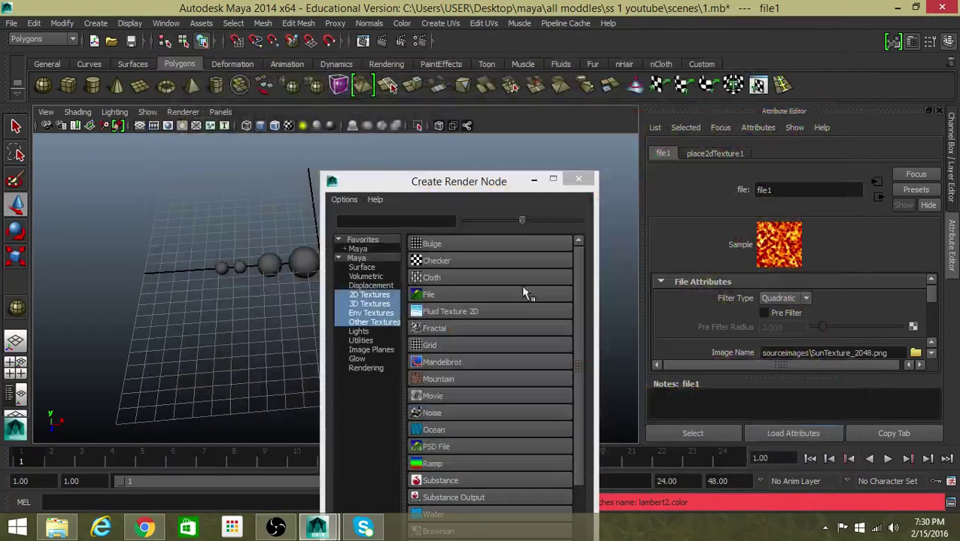
click(577, 181)
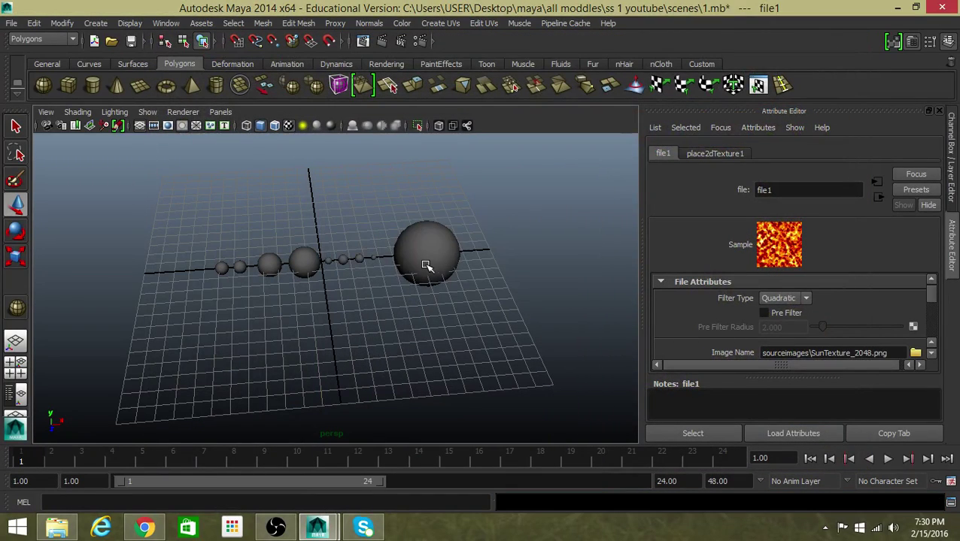
- Select the sun sphere and turn on textured viewport display with 6
click(426, 267)
key(6)
click(481, 283)
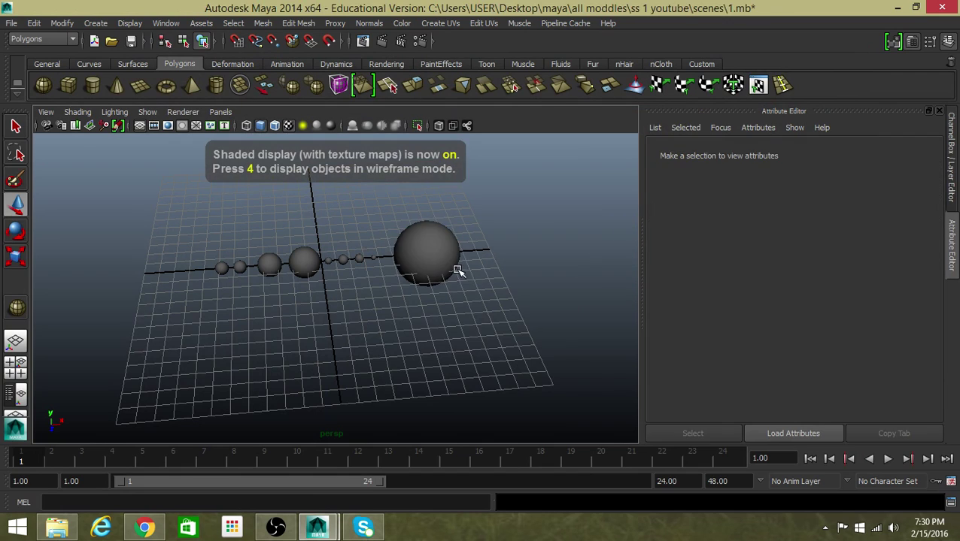
click(452, 262)
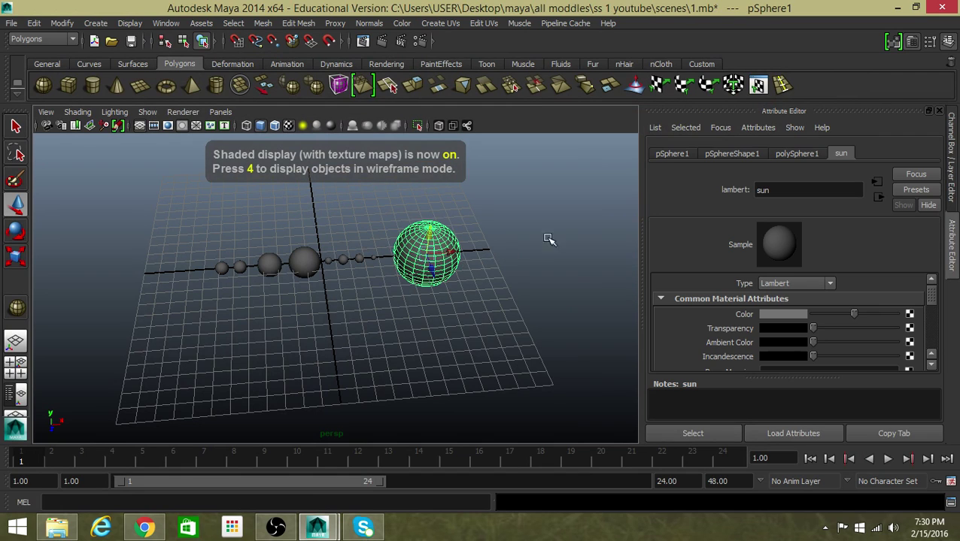
- Reconnect a File texture with SunTexture_2048.png to the sun colour and orbit to view it
click(912, 314)
click(431, 294)
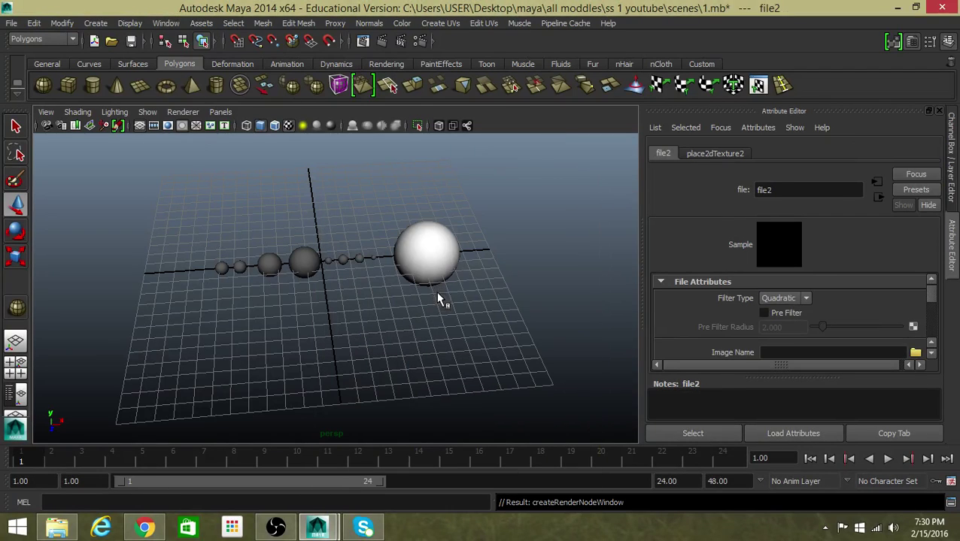
click(914, 352)
click(275, 113)
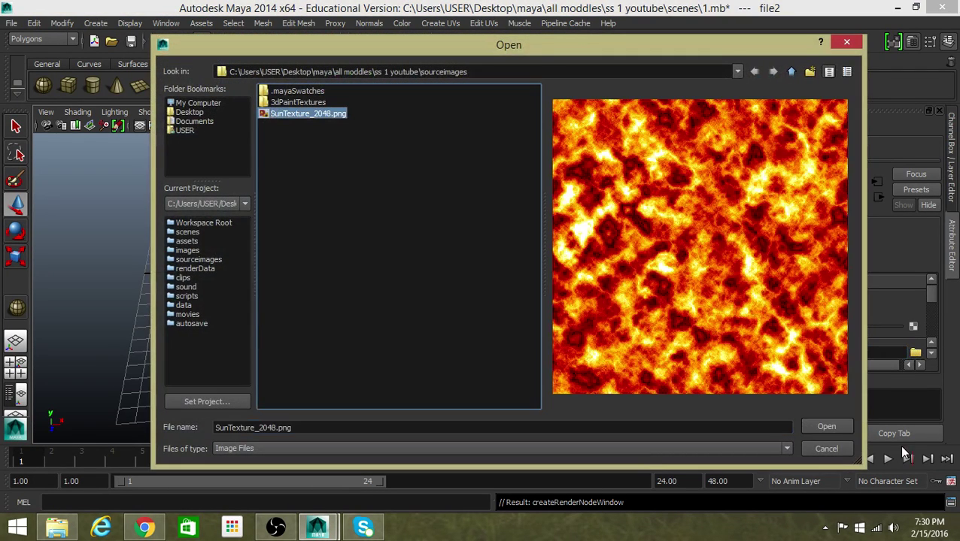
click(827, 428)
click(512, 313)
alt+drag(512, 313, 393, 306)
- Apply Planar Mapping UVs to the sun sphere
click(429, 254)
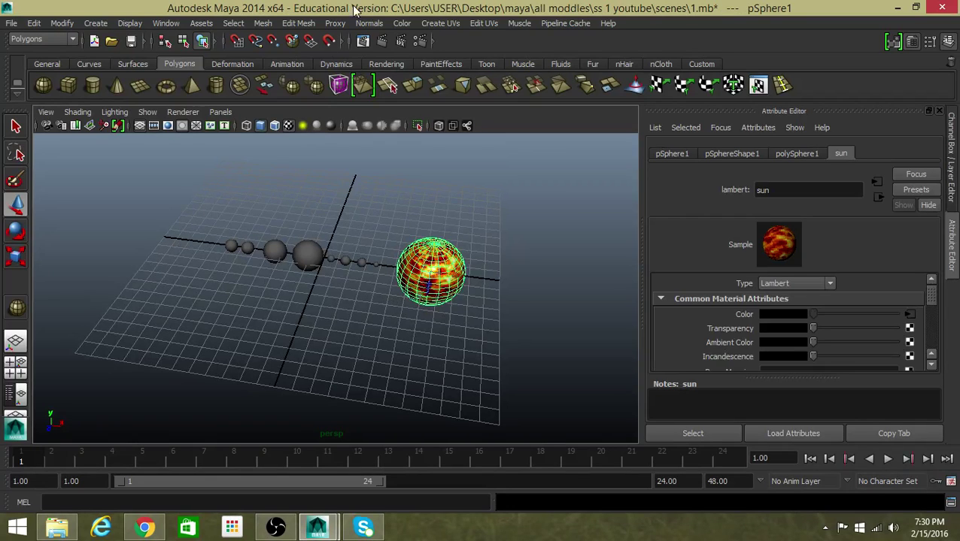
click(436, 23)
click(555, 42)
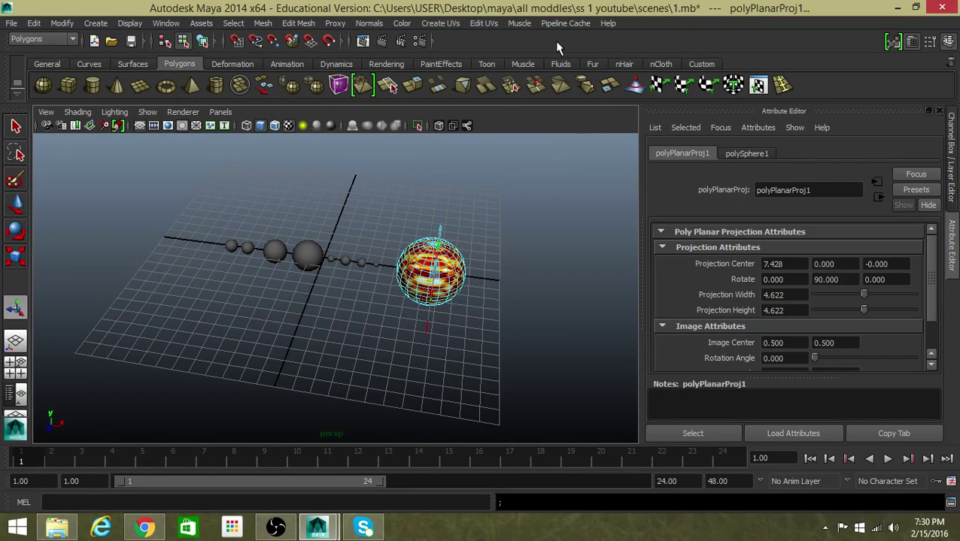
alt+drag(461, 268, 315, 315)
click(395, 263)
key(F8)
- Frame the sun sphere with F and orbit and zoom around to inspect its texture
click(376, 311)
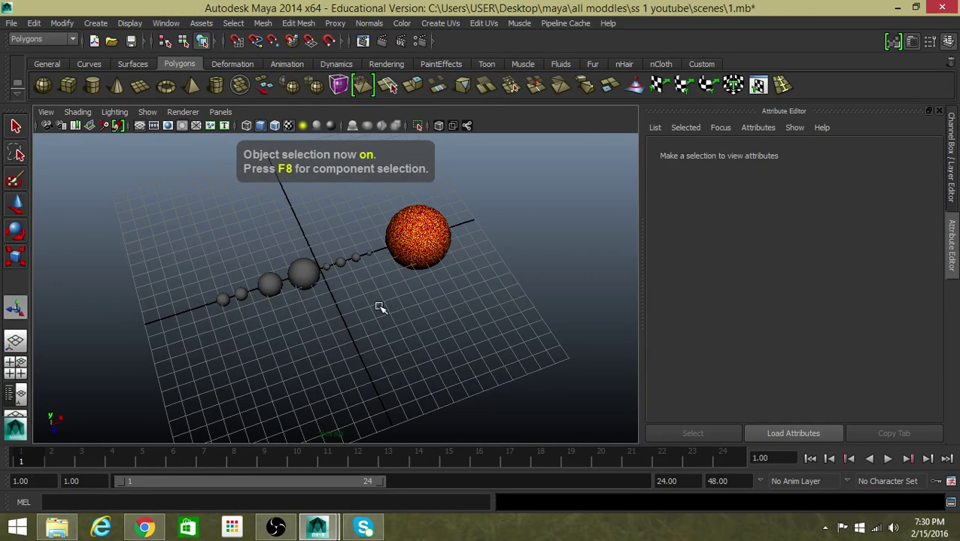
key(super)
key(super)
click(410, 246)
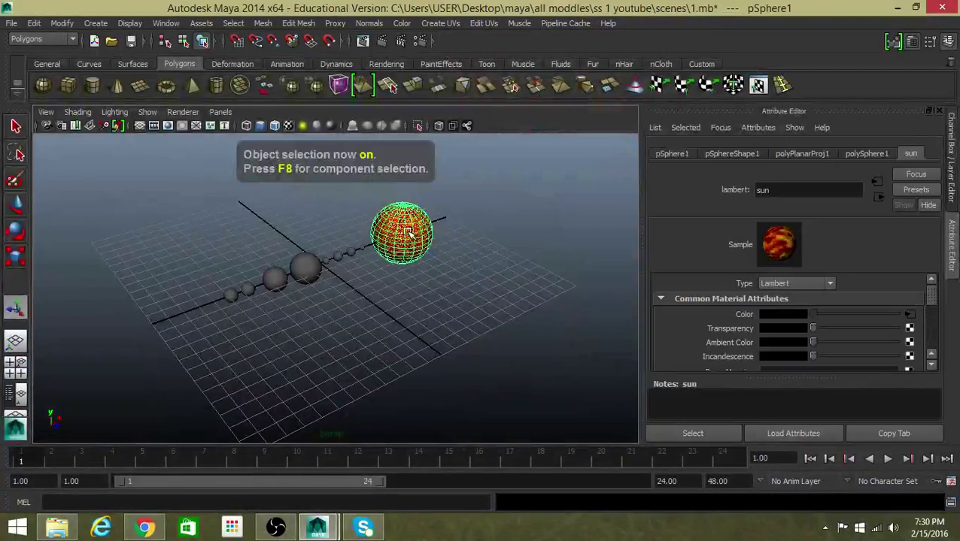
key(f)
alt+drag(407, 252, 549, 306)
click(472, 283)
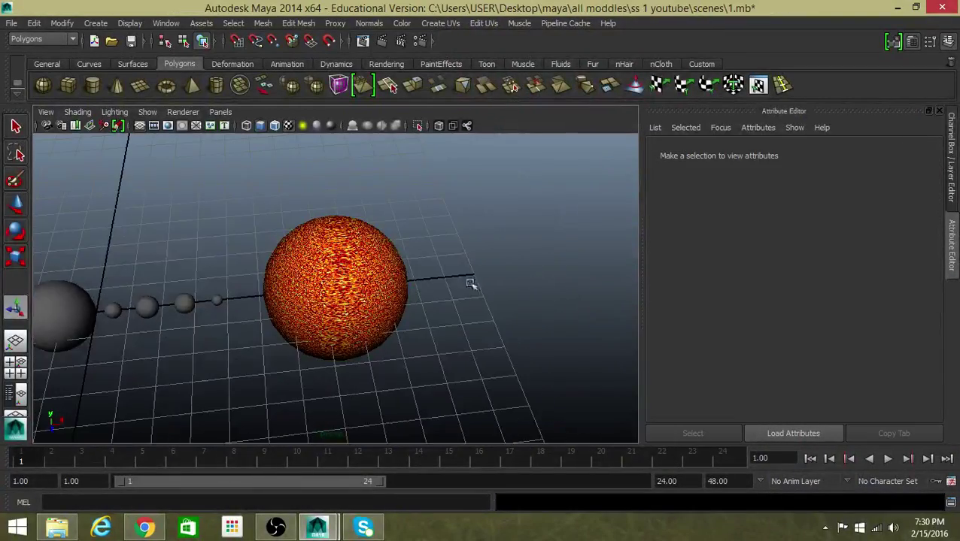
scroll(458, 278, up, 6)
mouse_move(468, 279)
alt+mouse_down()
mouse_move(278, 268)
mouse_move(272, 285)
mouse_move(289, 320)
mouse_move(482, 275)
alt+mouse_up()
scroll(593, 244, down, 6)
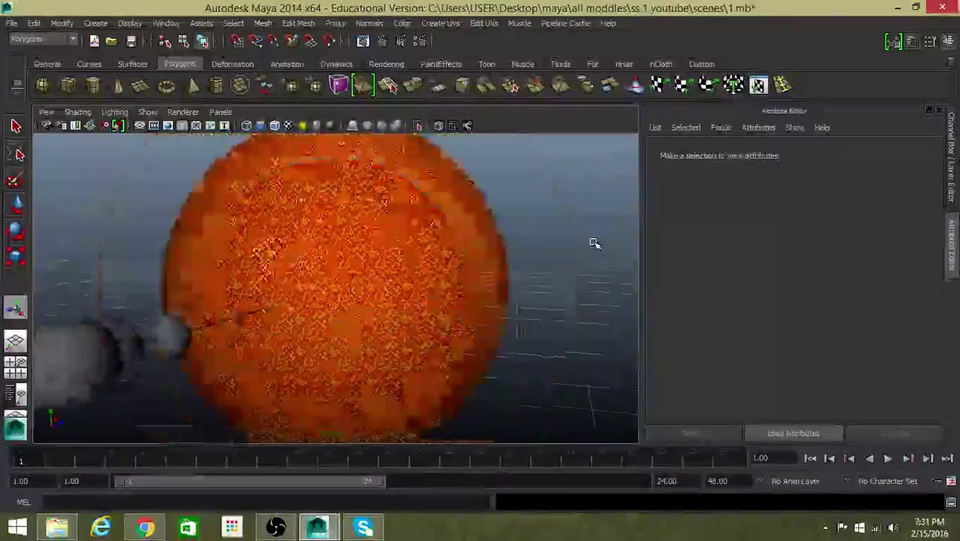
alt+drag(480, 326, 449, 304)
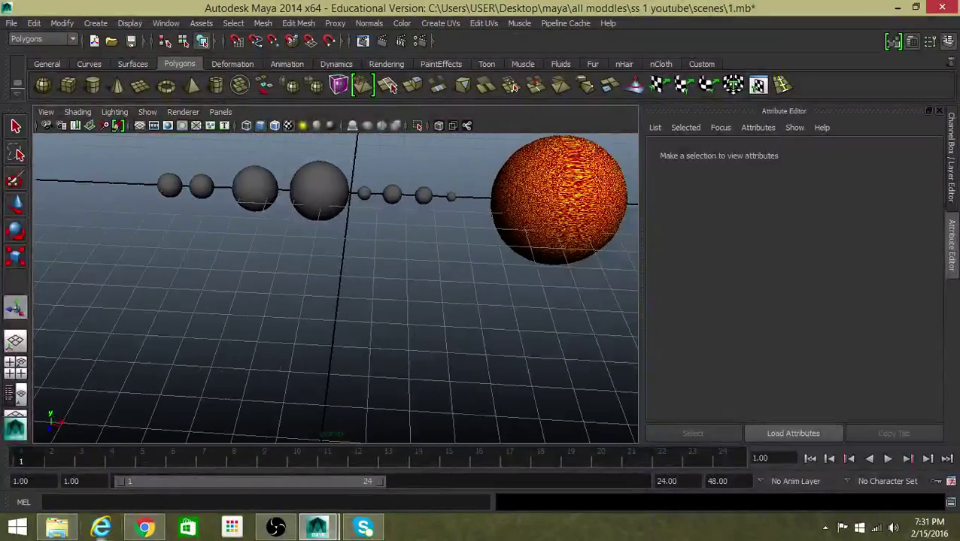
- In Chrome, open a new tab and type 'textatures of me' into the address bar
click(144, 528)
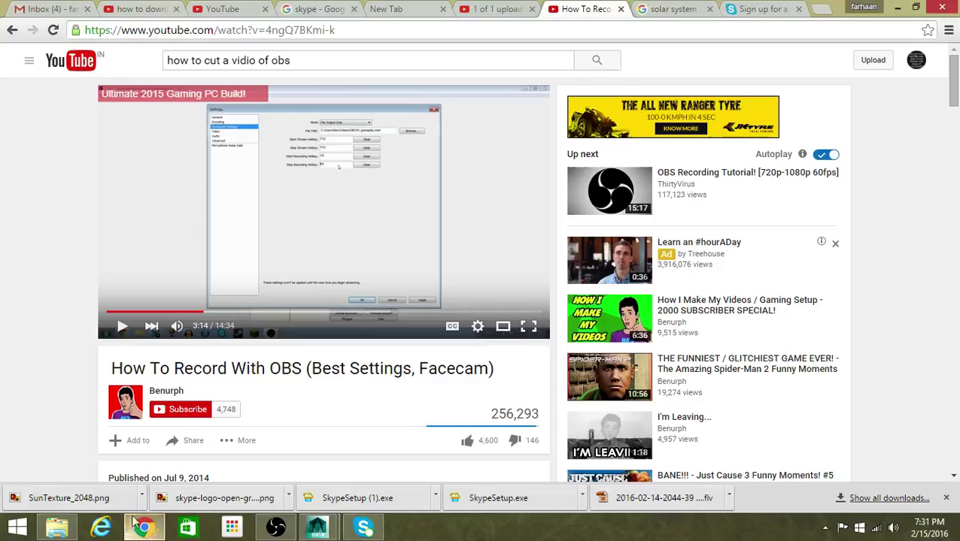
click(389, 9)
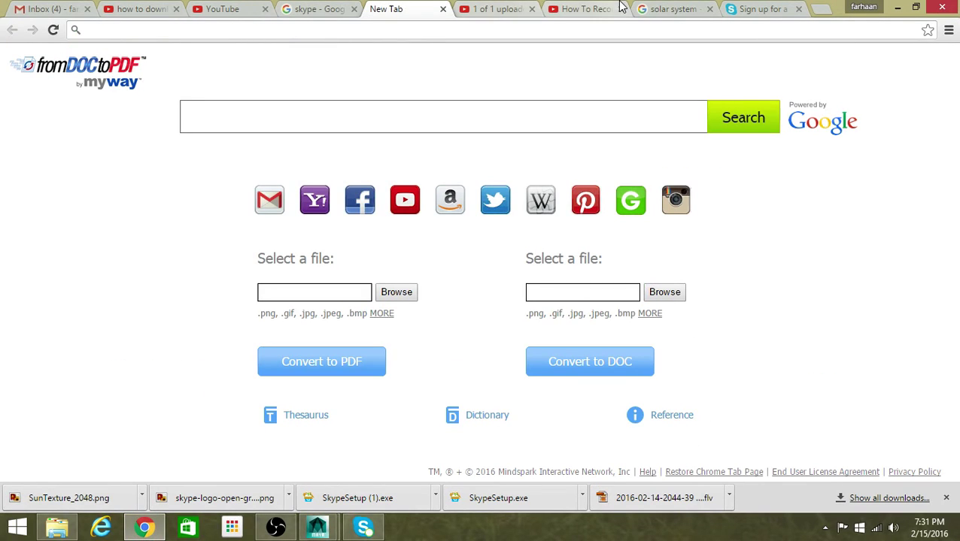
click(666, 7)
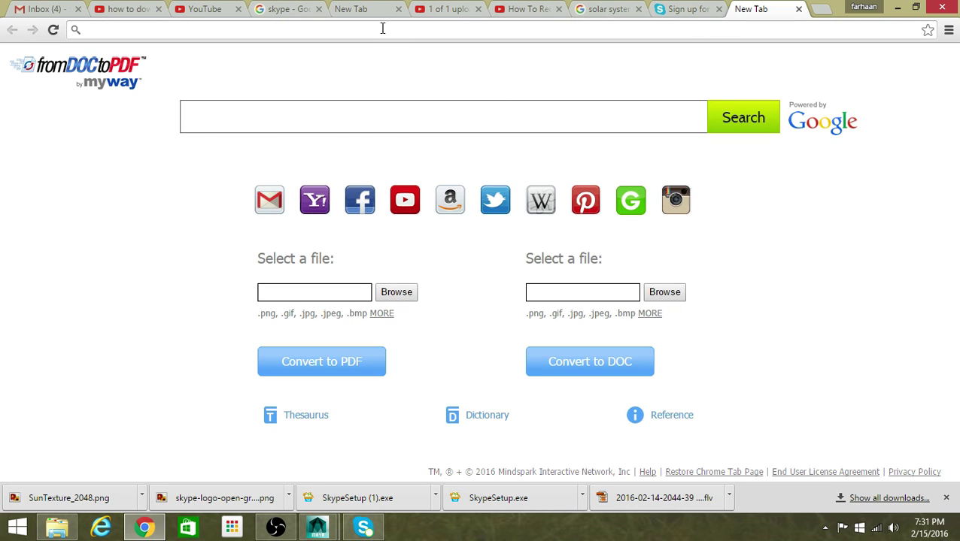
text(textatur)
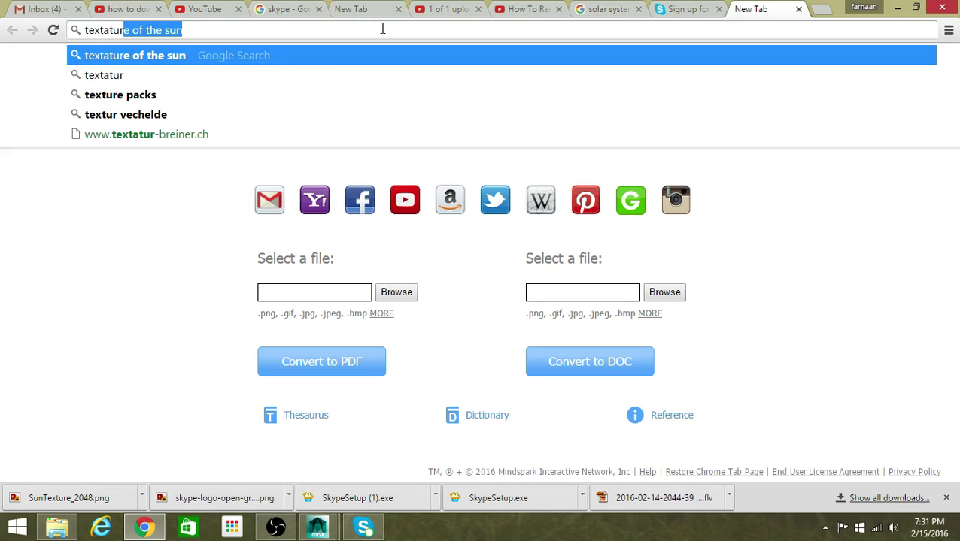
text(es of )
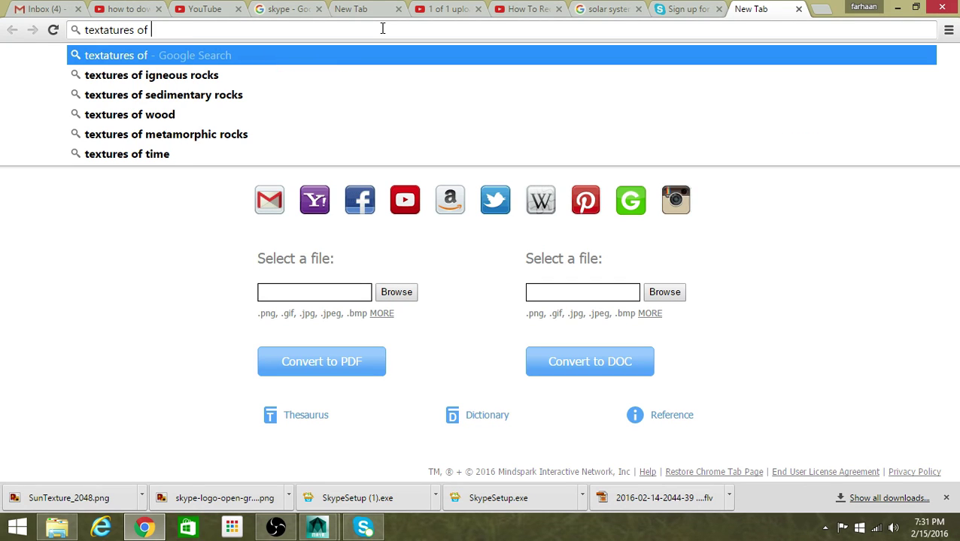
text(m)
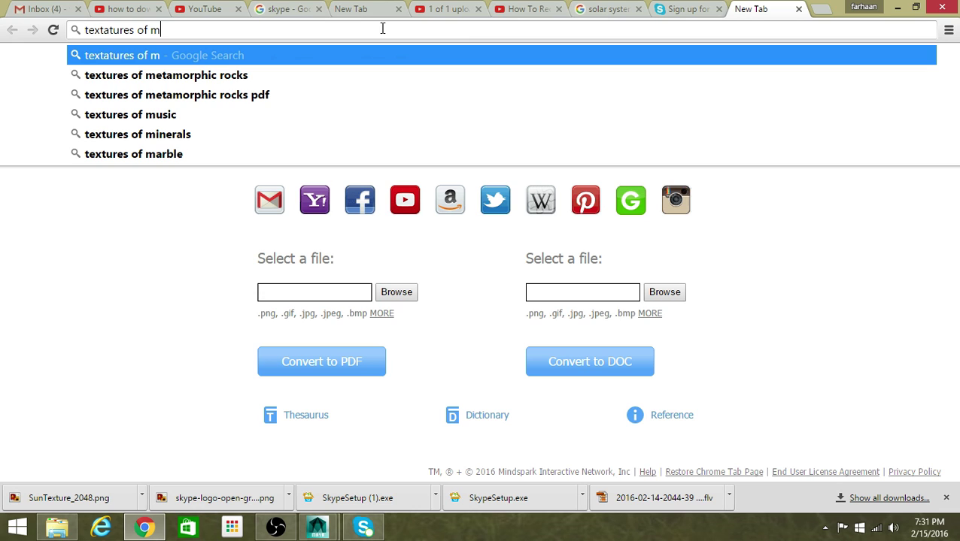
text(e)
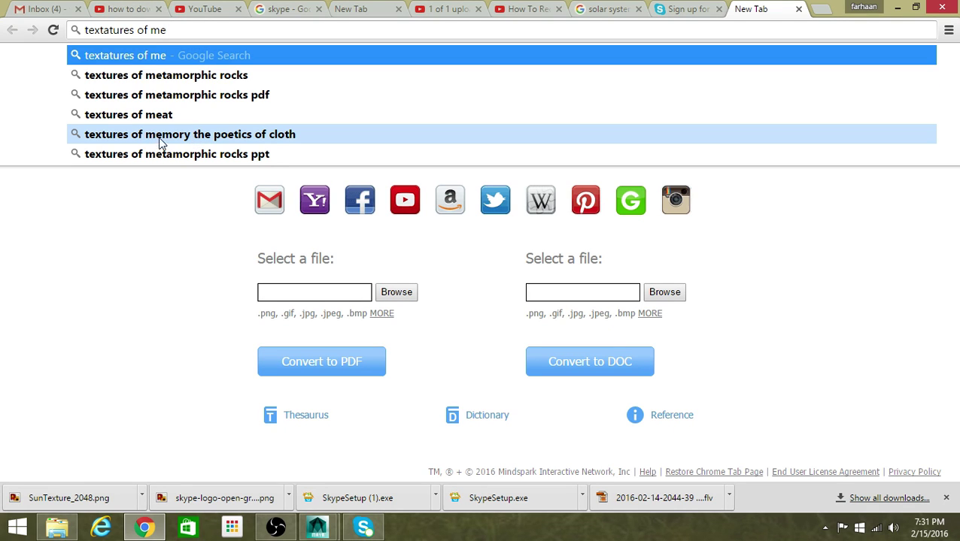
click(606, 9)
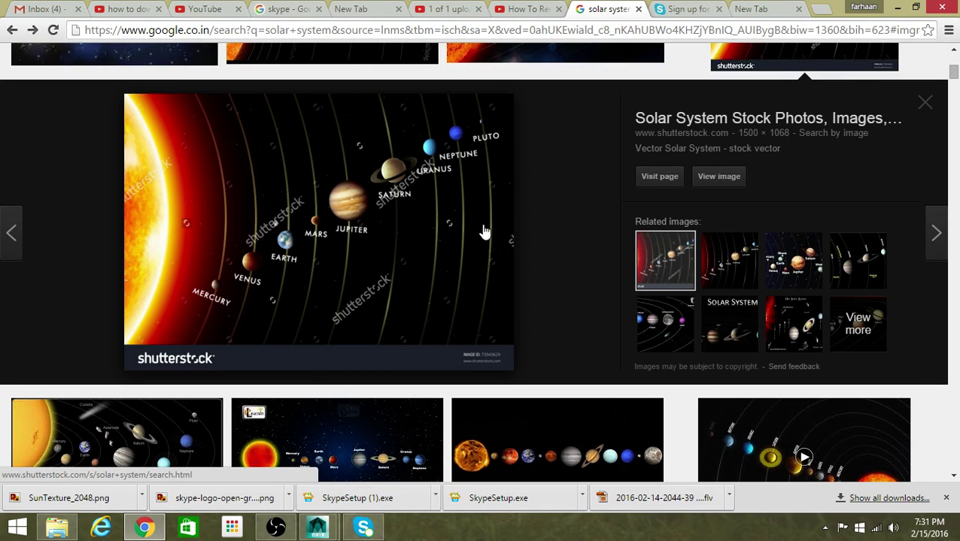
click(758, 14)
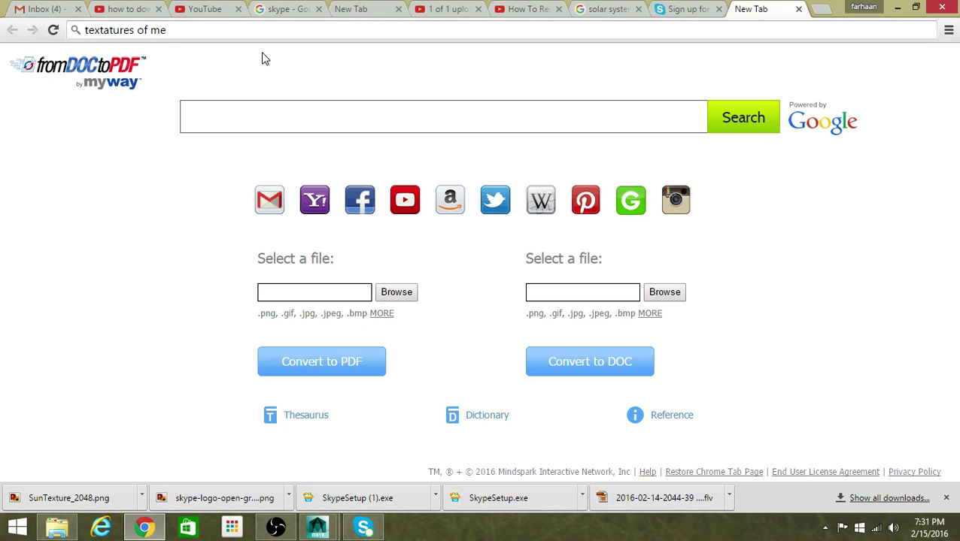
- Search Google Images for 'textures of mercury' and choose Save image as on the first result
text(rcury&oq=textatures%20of%20mercury&rlz=1C1MS)
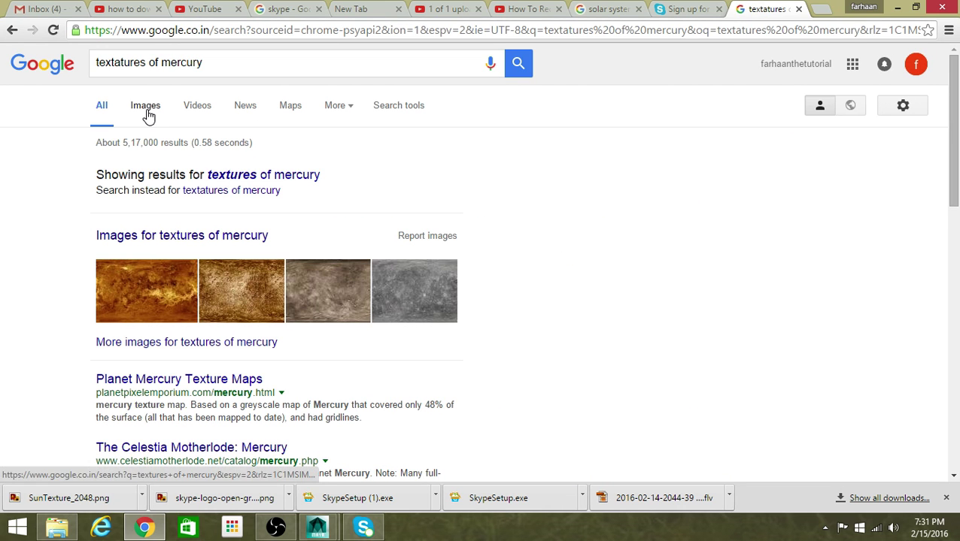
click(146, 109)
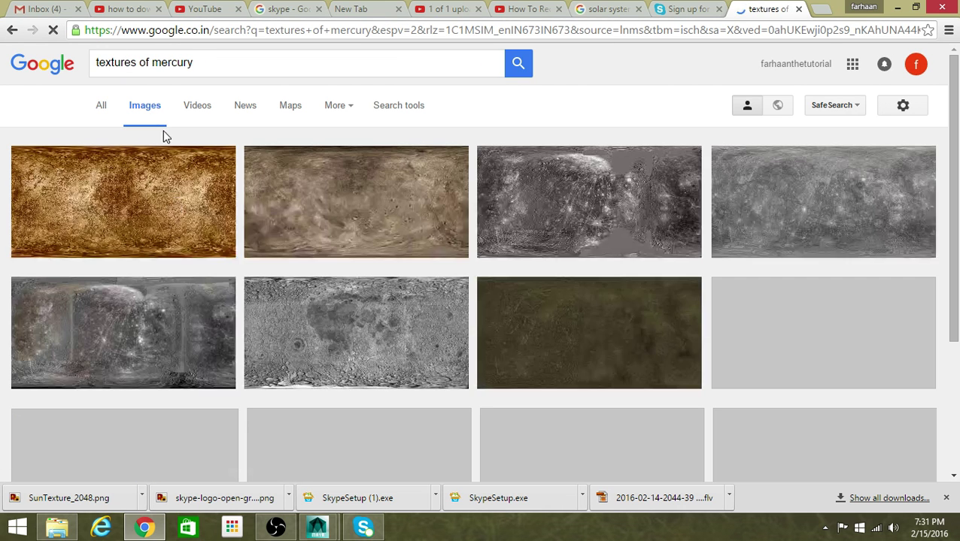
click(51, 220)
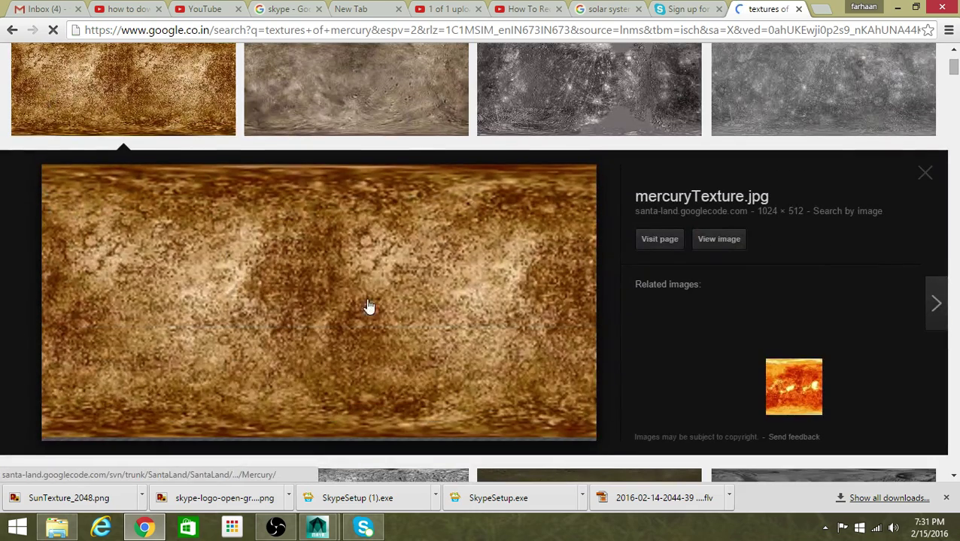
right_click(394, 309)
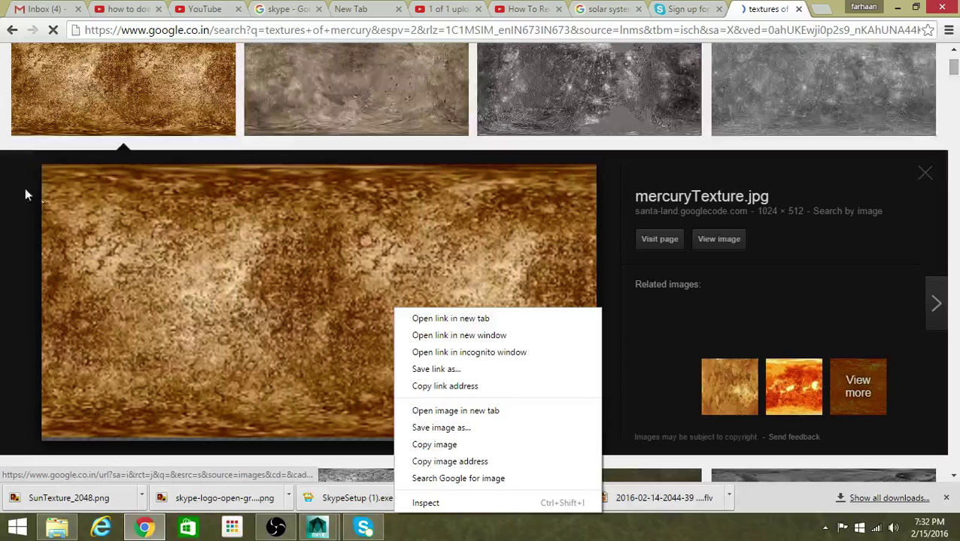
click(519, 428)
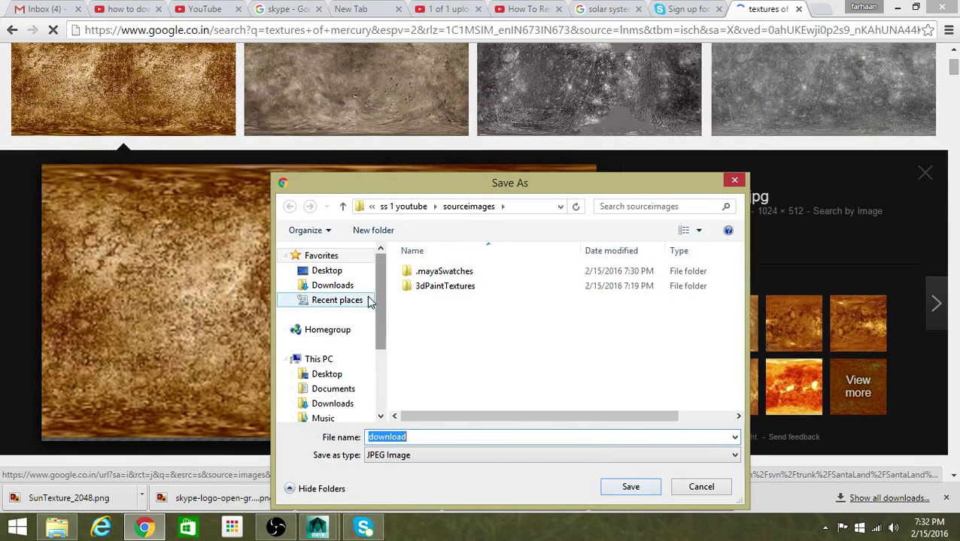
- Save the Mercury texture into Desktop > maya > all moddles > ss 1 youtube > sourceimages
click(318, 359)
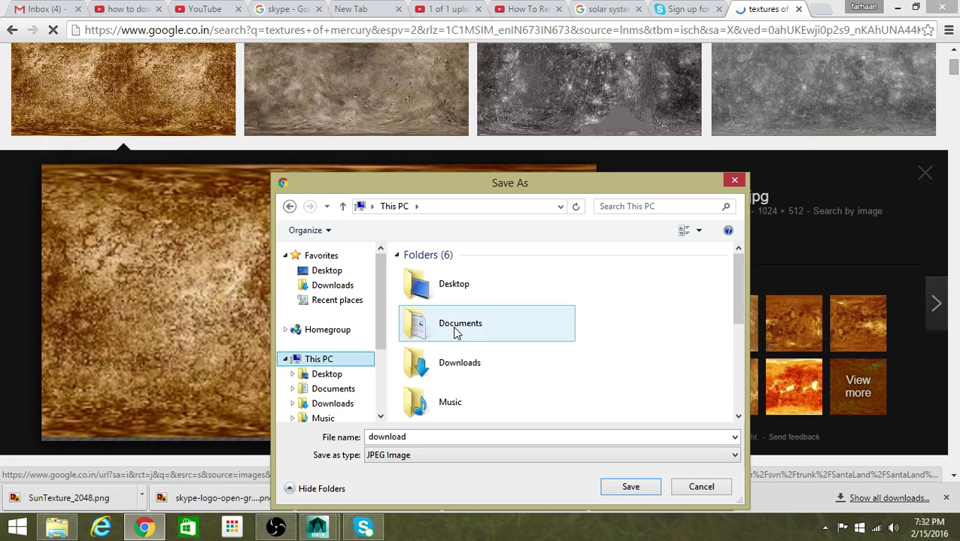
click(454, 334)
scroll(455, 331, down, 3)
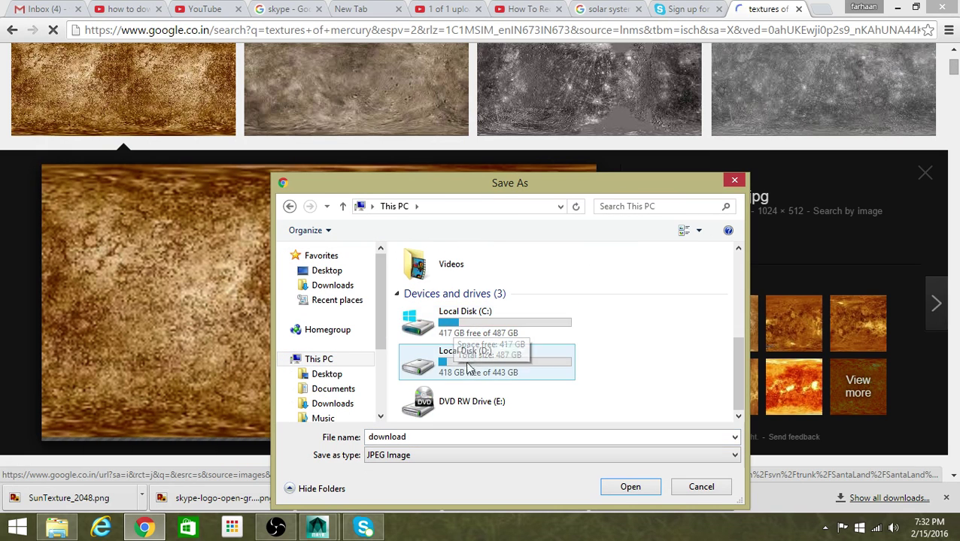
click(325, 273)
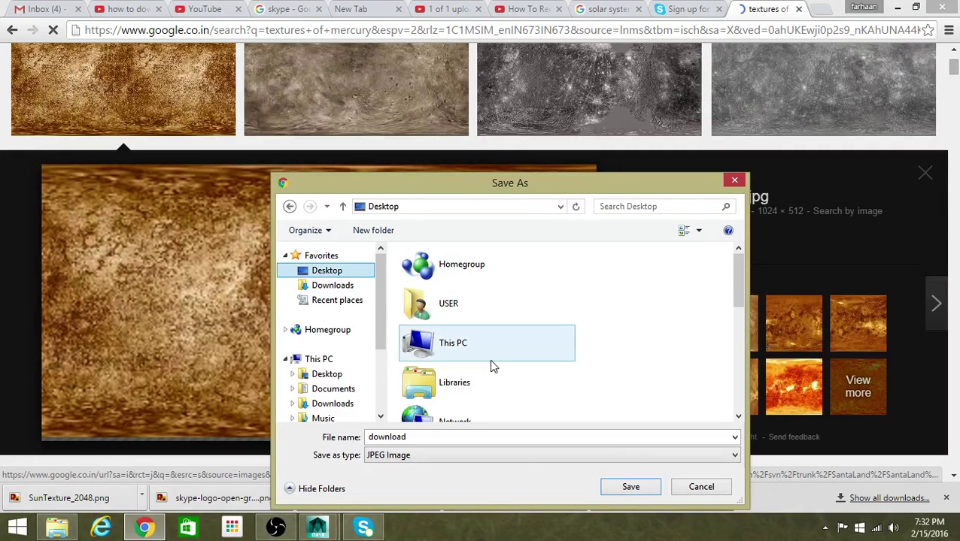
scroll(500, 354, down, 5)
click(481, 283)
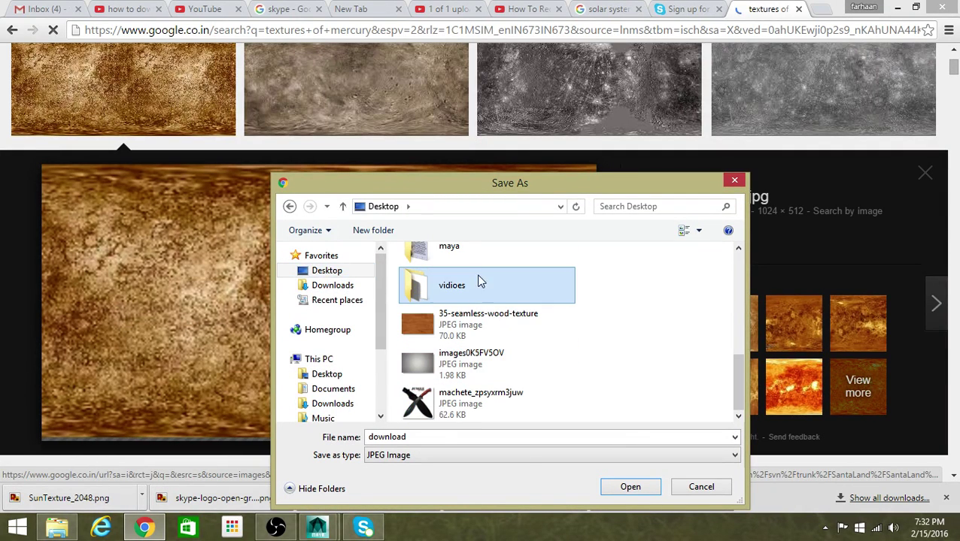
double_click(482, 262)
double_click(431, 293)
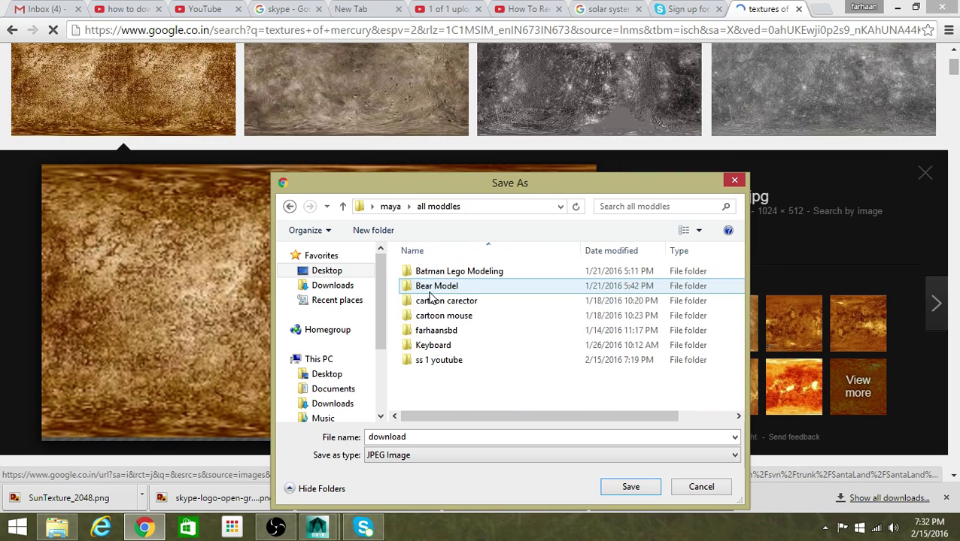
double_click(443, 361)
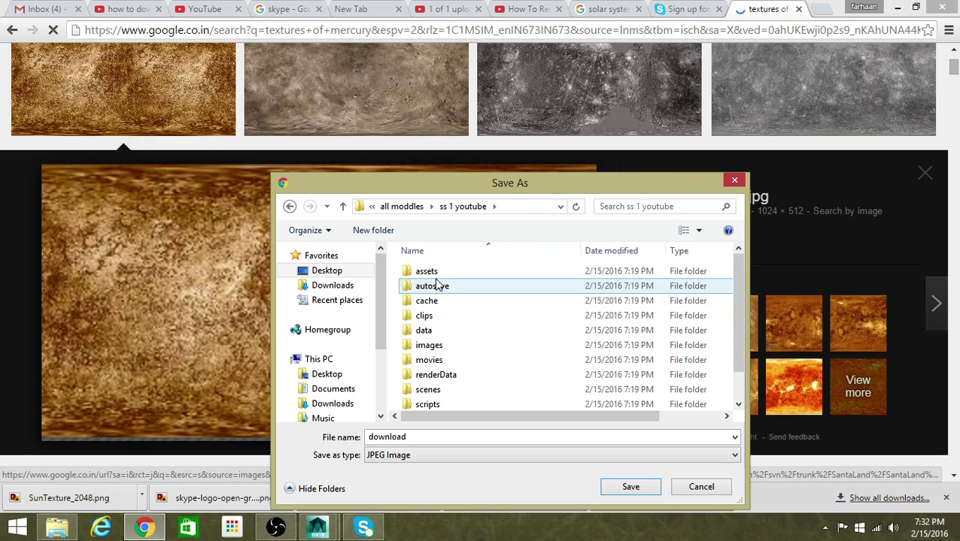
scroll(450, 324, down, 1)
double_click(463, 407)
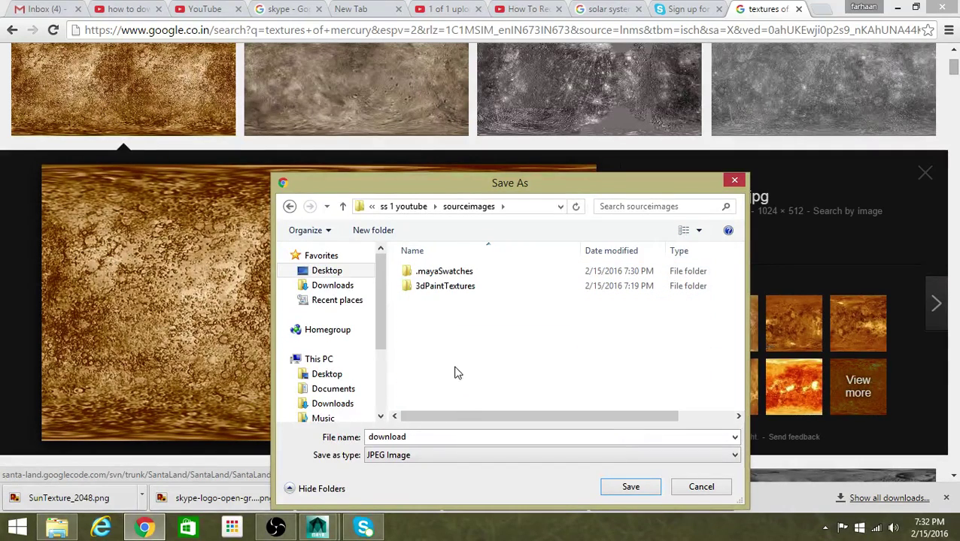
click(650, 488)
- Save the Mercury image again as download.jpg, replacing the existing file
scroll(654, 349, down, 5)
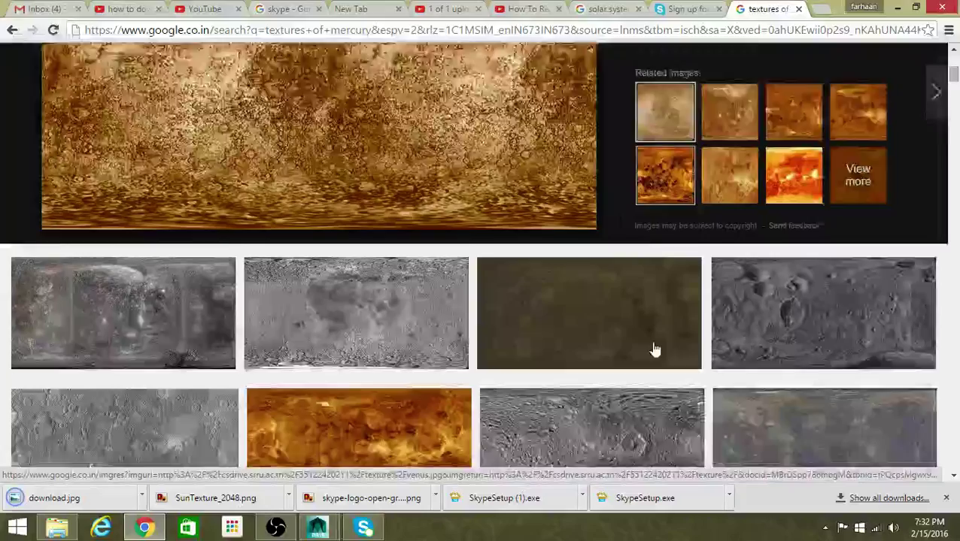
scroll(655, 349, up, 5)
right_click(478, 372)
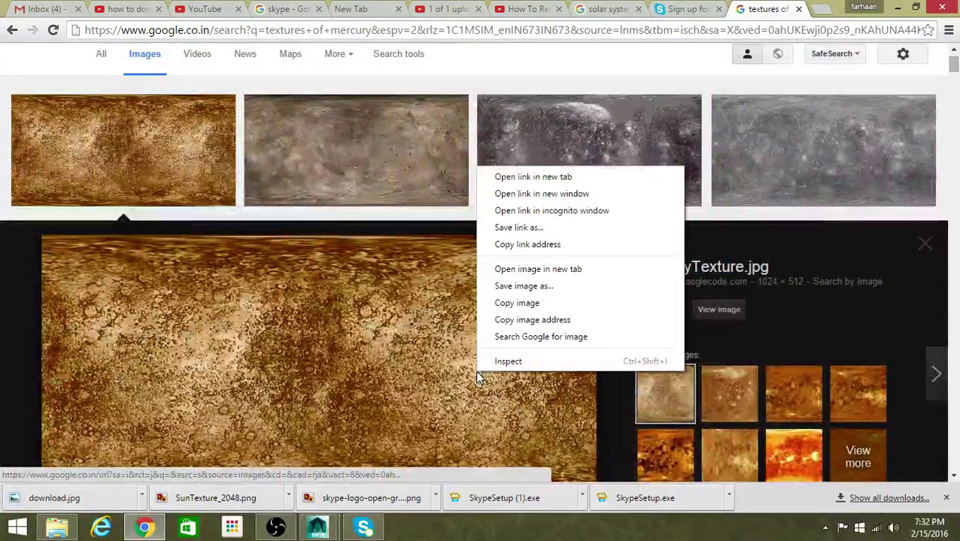
click(521, 287)
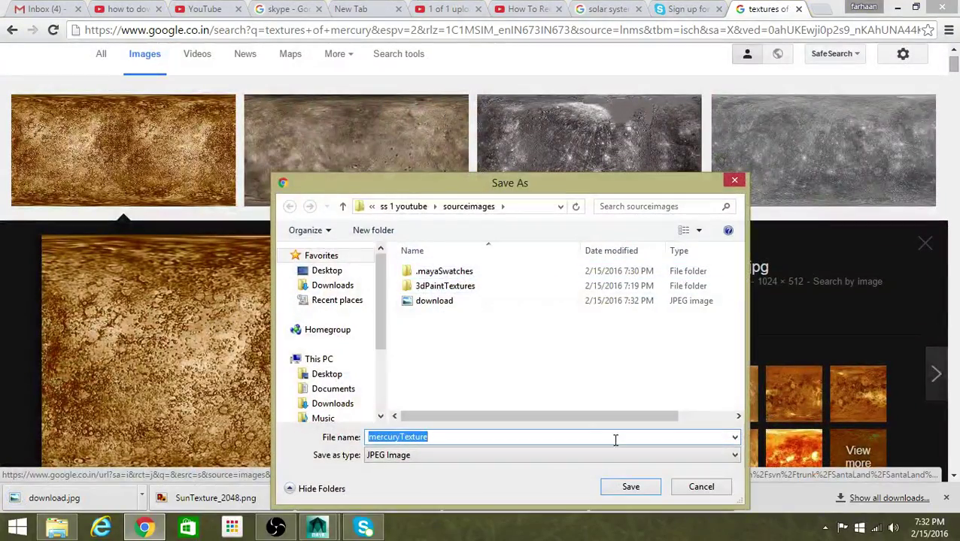
click(469, 302)
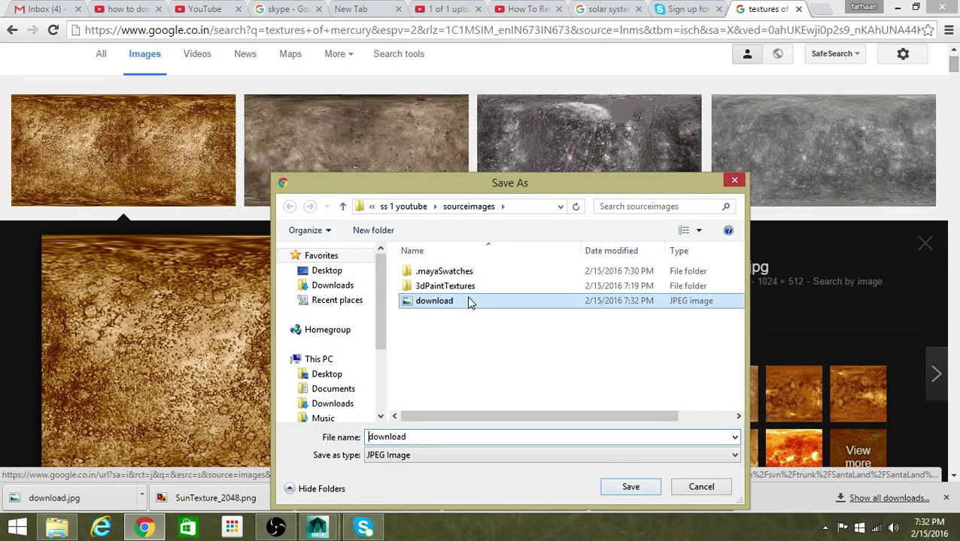
key(Delete)
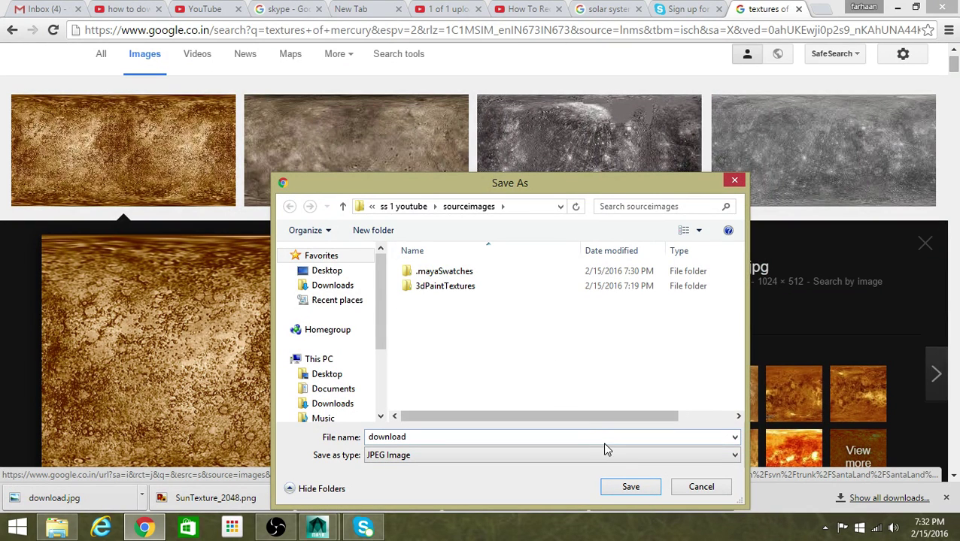
click(618, 487)
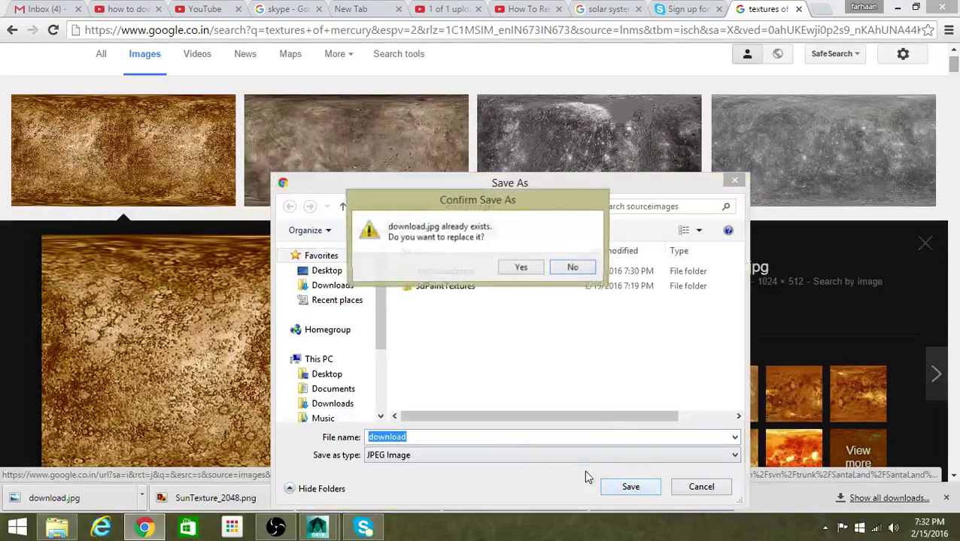
click(520, 268)
- Drag the Mercury textures tab beside the solar system tab and select its search query for editing
click(204, 8)
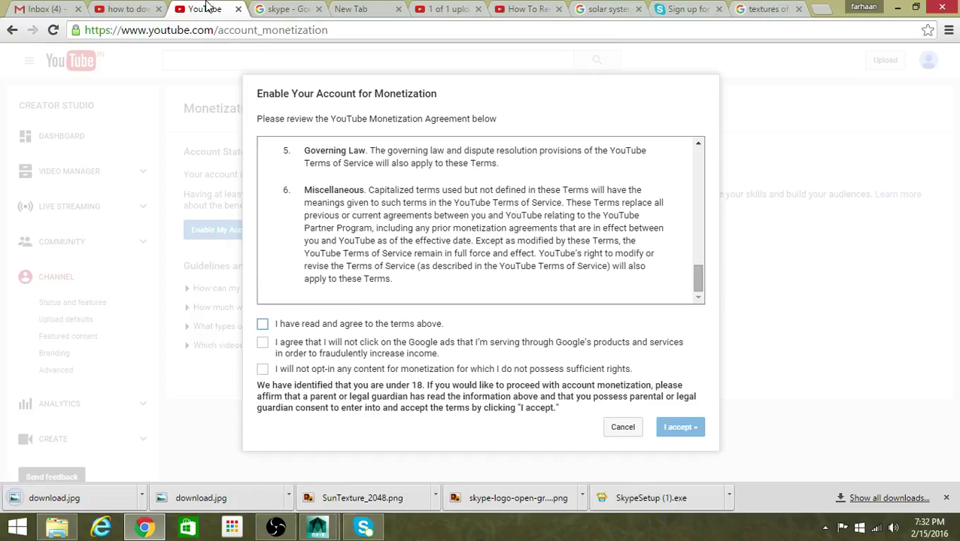
click(287, 8)
click(585, 7)
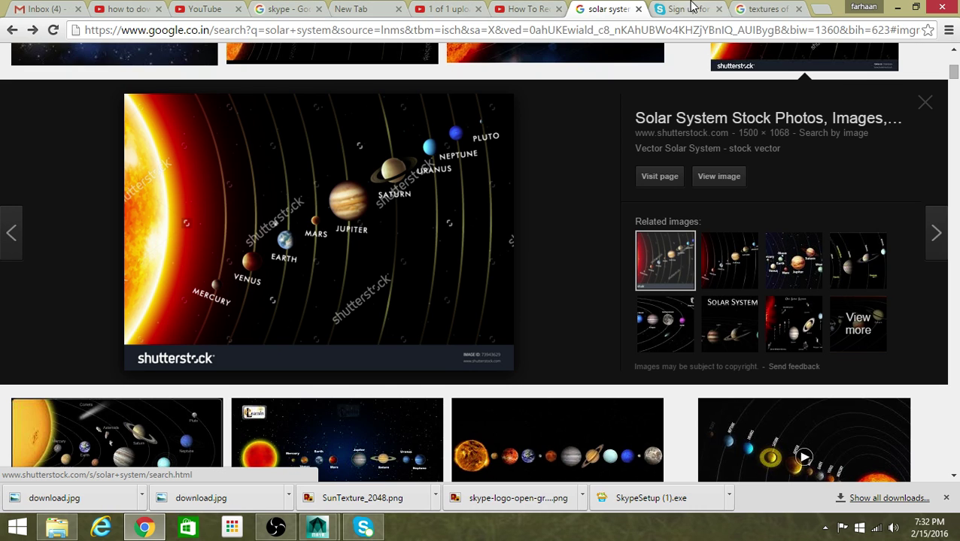
click(765, 8)
drag(764, 6, 685, 8)
click(608, 8)
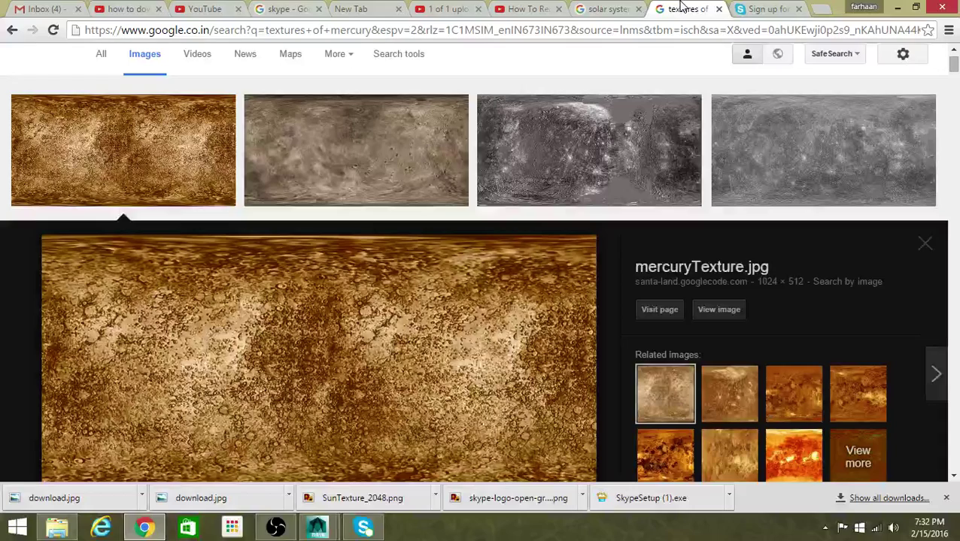
click(681, 9)
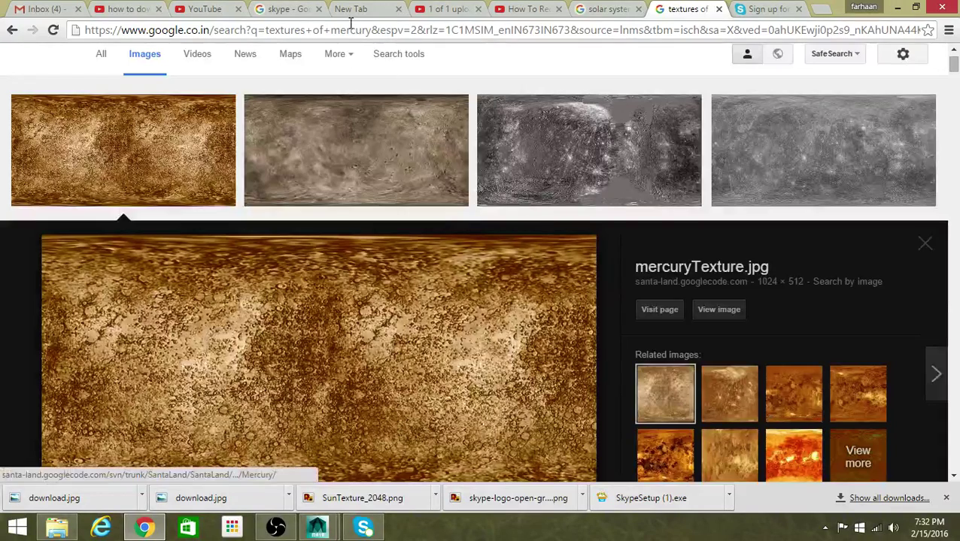
scroll(286, 83, up, 1)
click(246, 66)
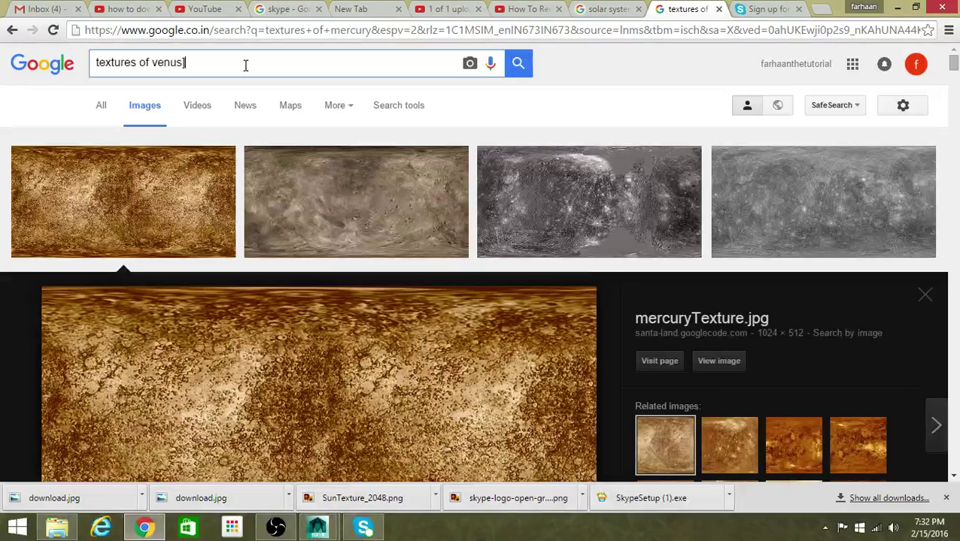
- Search images for 'textures of venus' and preview the first Venus map
text(venus)
key(Return)
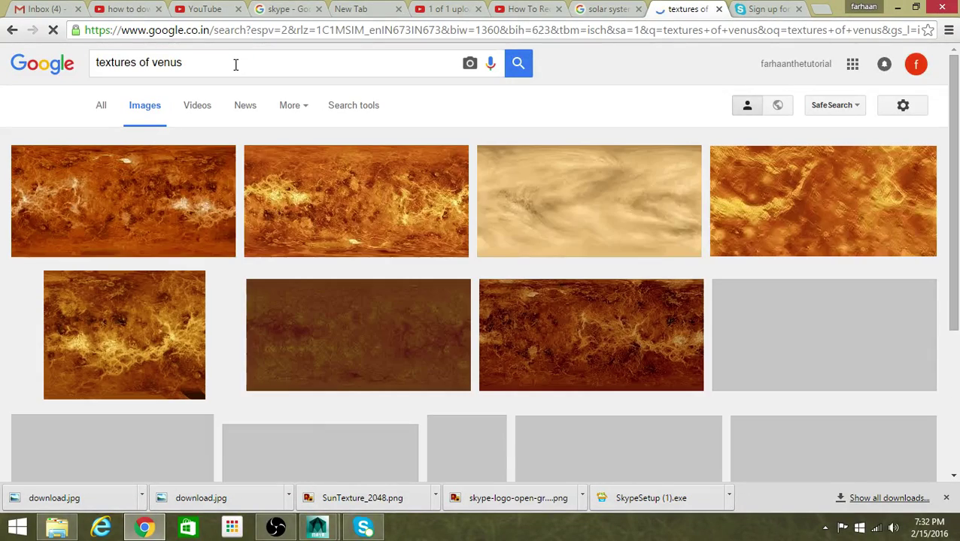
click(139, 167)
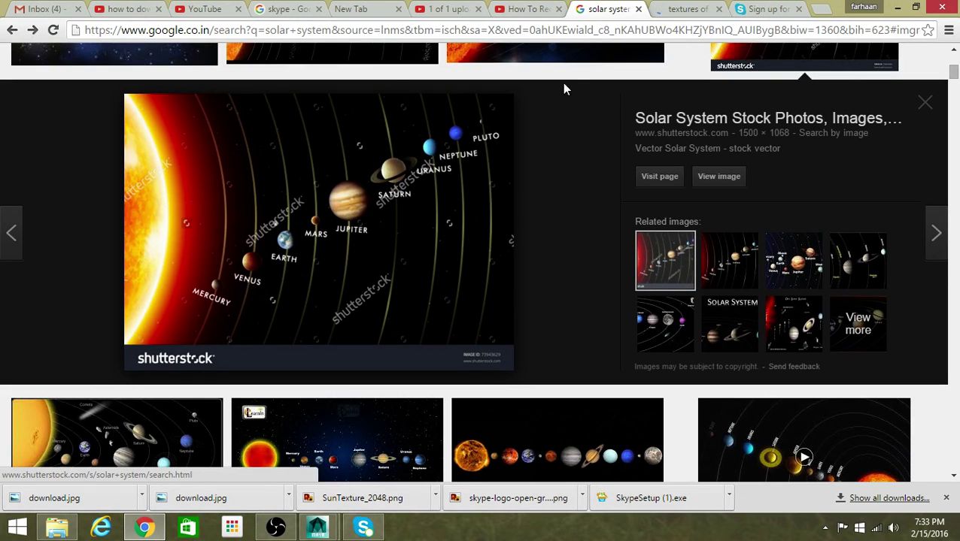
click(677, 10)
scroll(368, 177, up, 3)
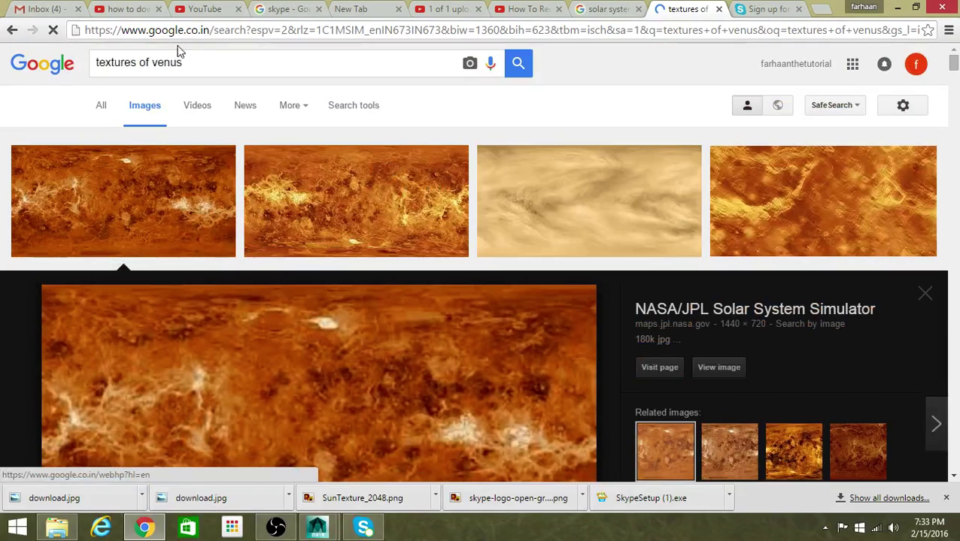
scroll(192, 214, down, 5)
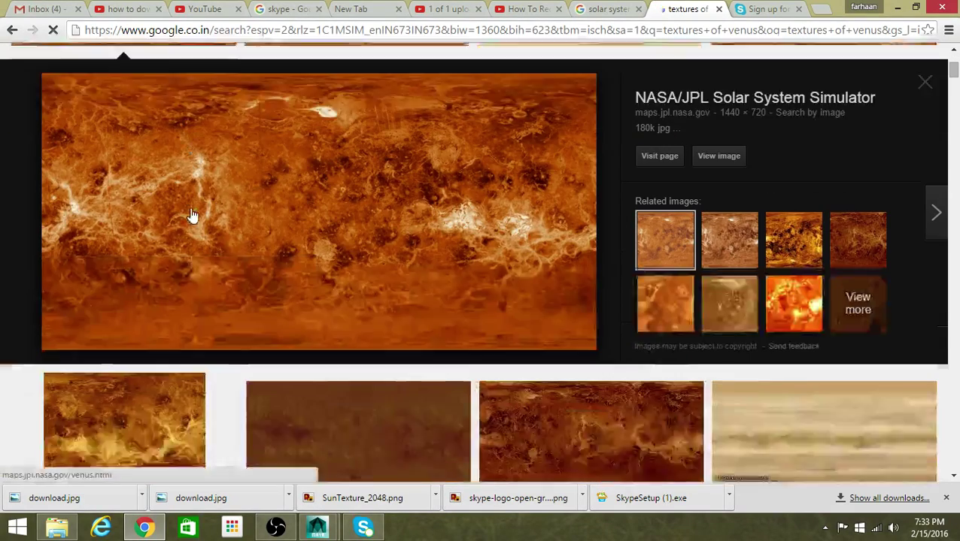
- Start saving the Venus map, cancel the save, and return to Maya
right_click(233, 177)
click(300, 296)
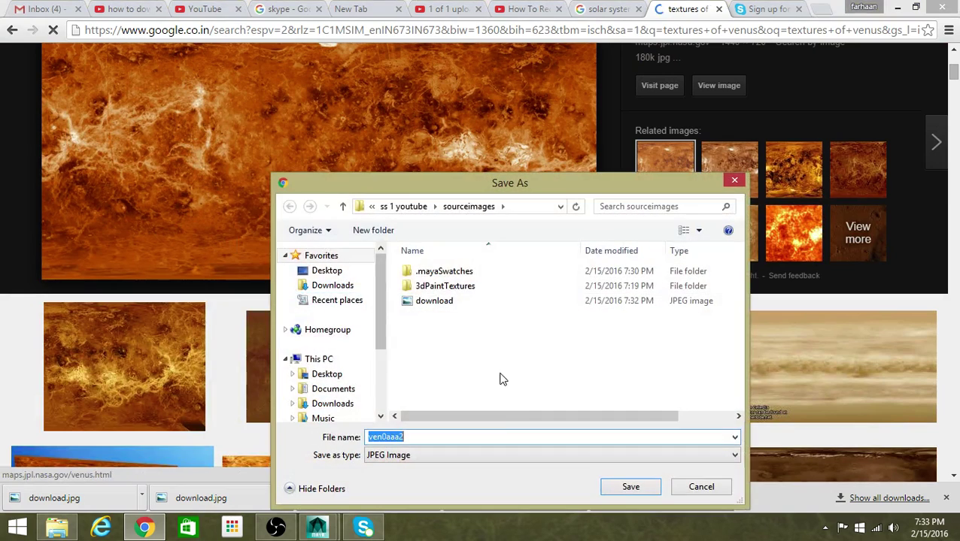
click(696, 487)
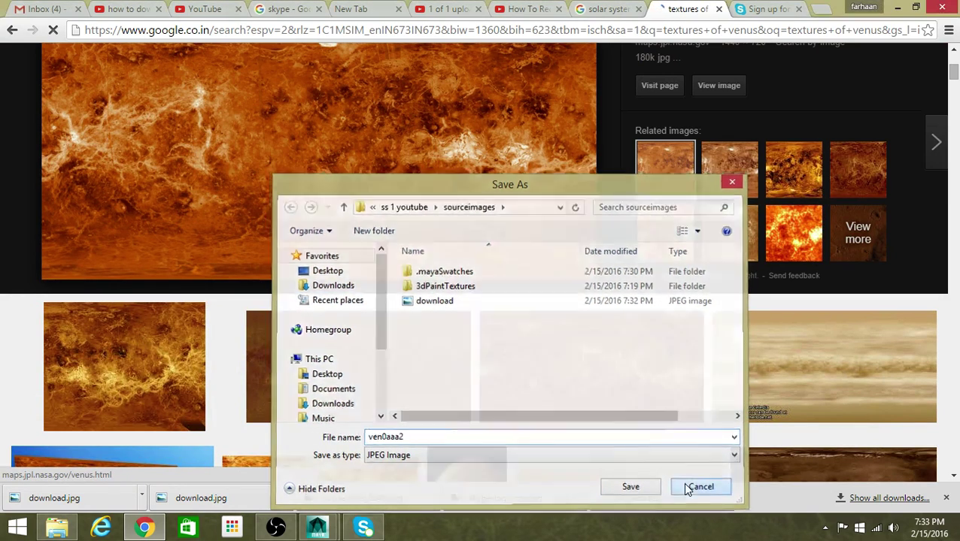
mouse_move(317, 530)
click(396, 455)
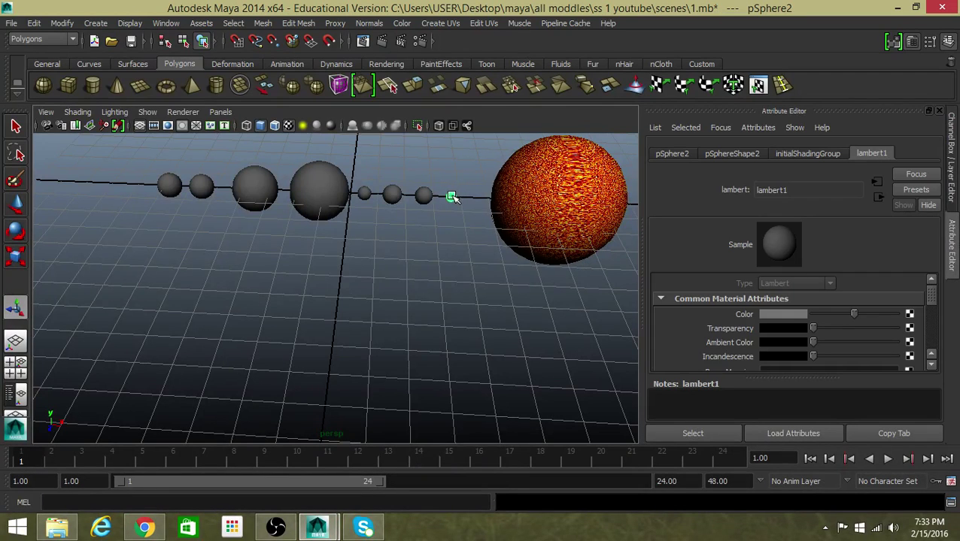
- Give the small sphere beside the sun a new Lambert with download.jpg as its colour file texture
right_drag(451, 197, 449, 401)
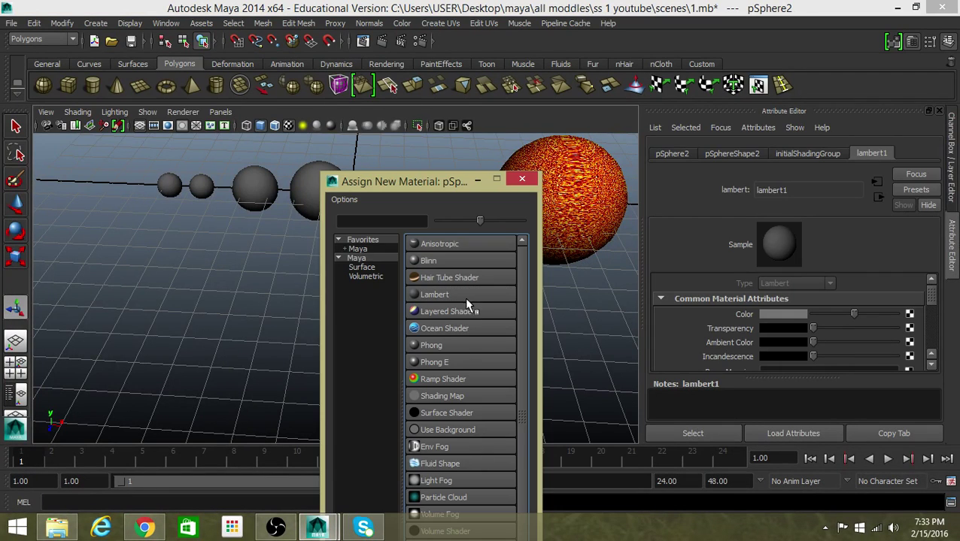
click(464, 296)
click(909, 316)
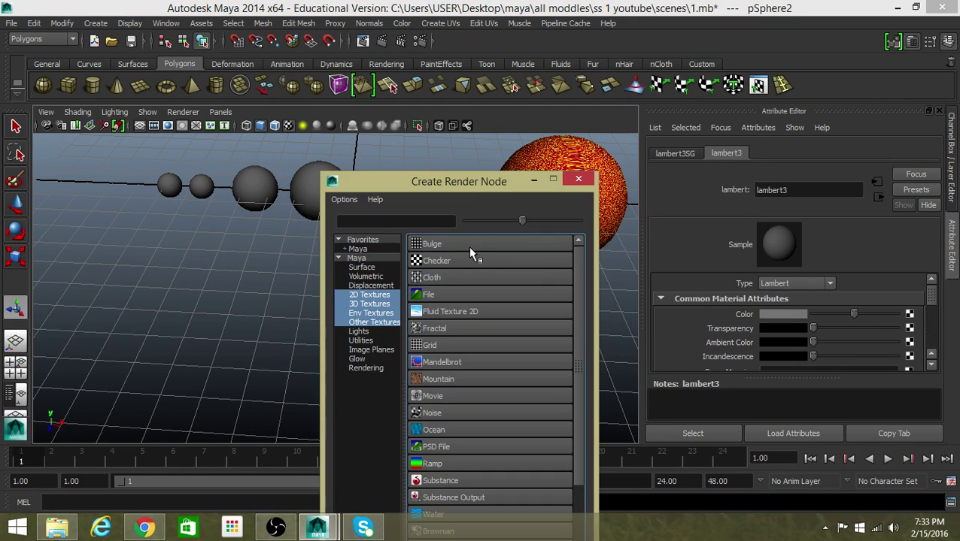
click(422, 298)
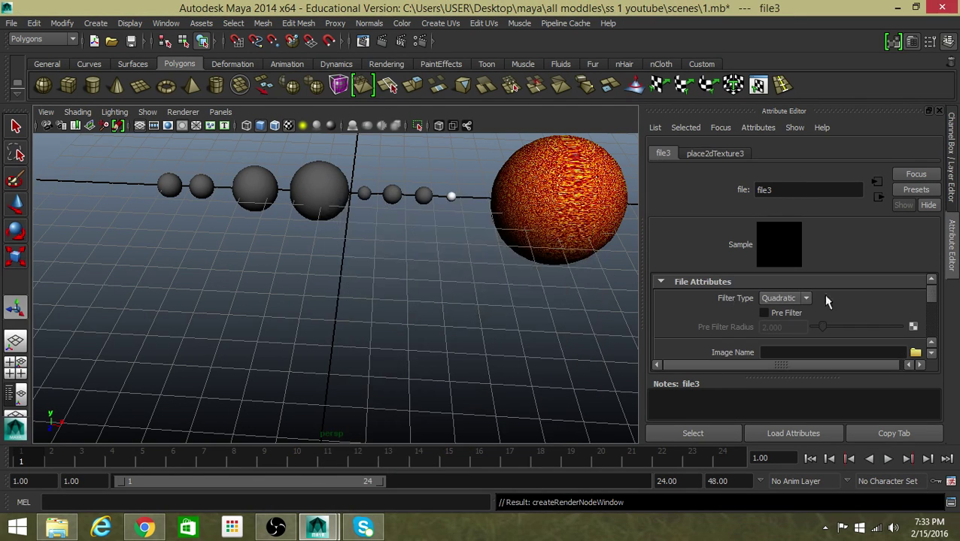
click(915, 352)
click(301, 125)
click(294, 114)
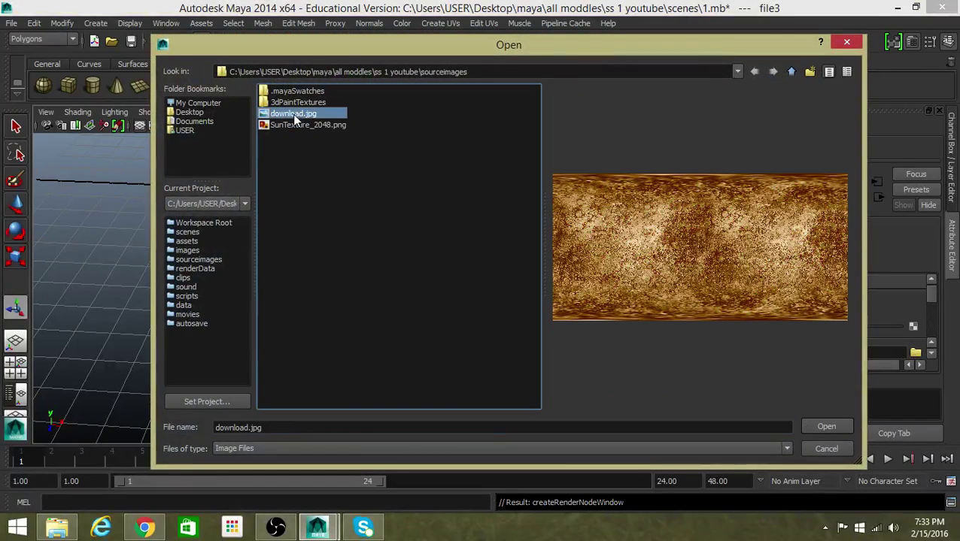
click(828, 427)
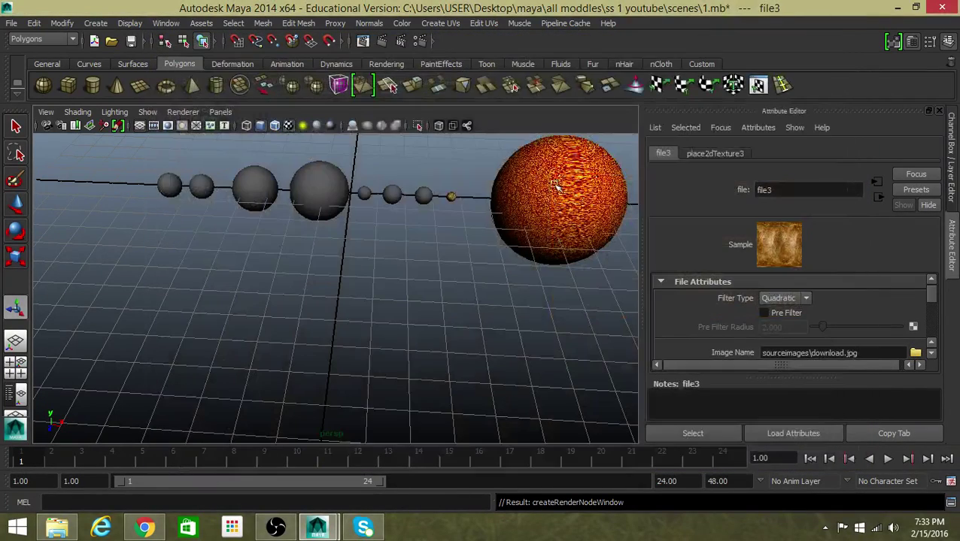
- Select the next small sphere and bring up its Assign New Material menu
click(422, 197)
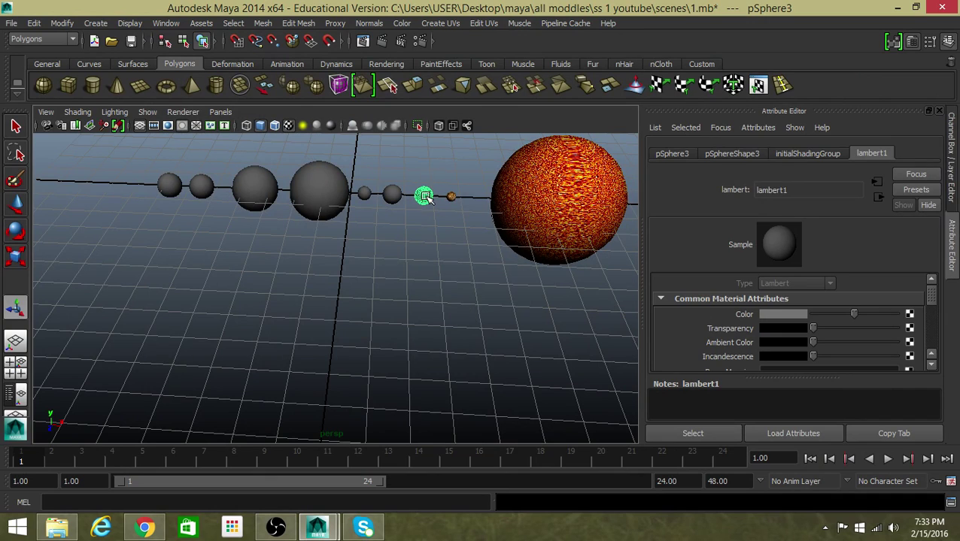
right_drag(424, 196, 452, 462)
right_drag(424, 196, 451, 462)
- Assign lambert4 to the sphere and create a File texture for its colour
click(434, 295)
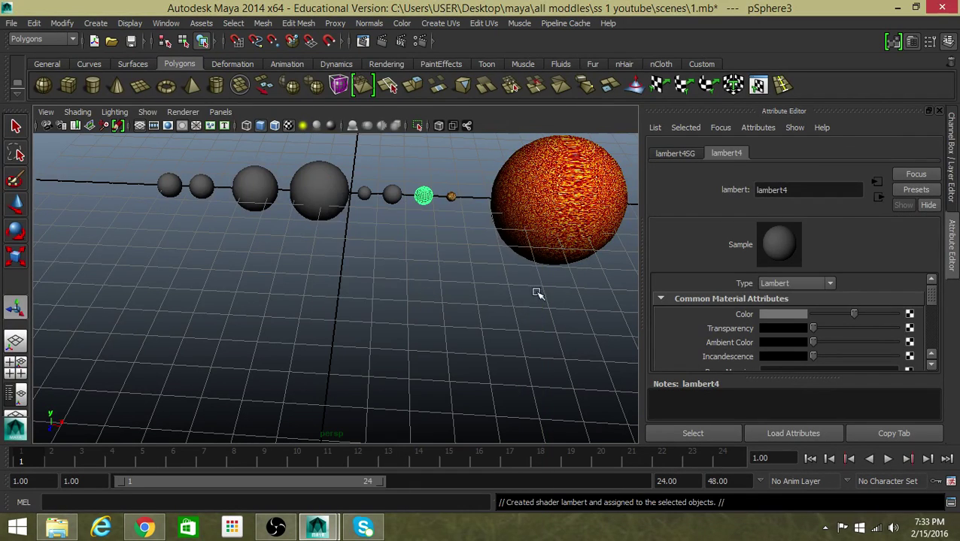
click(910, 314)
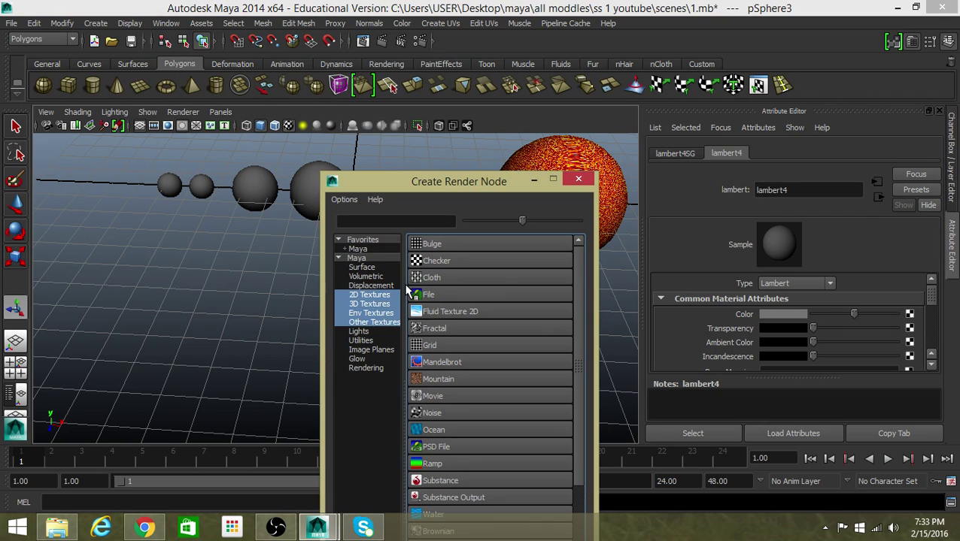
click(421, 290)
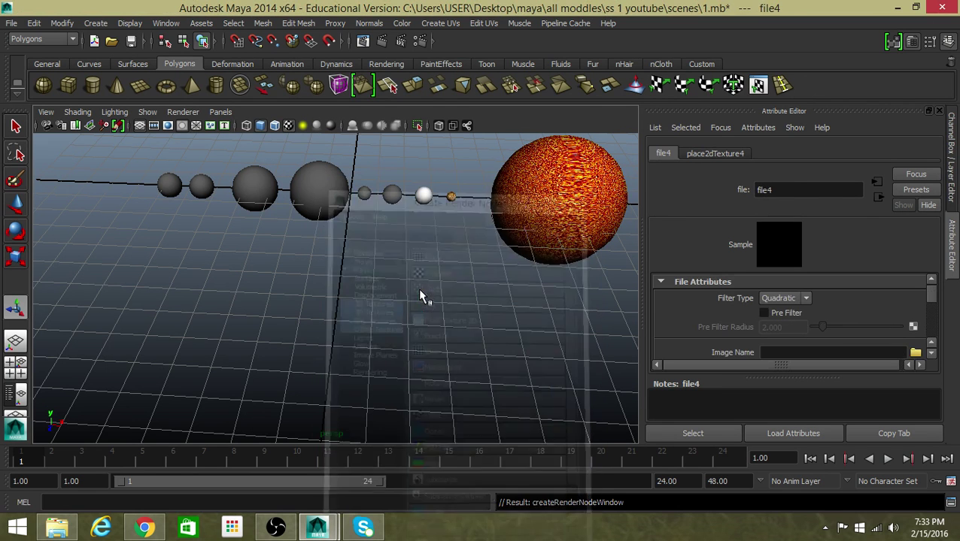
click(914, 353)
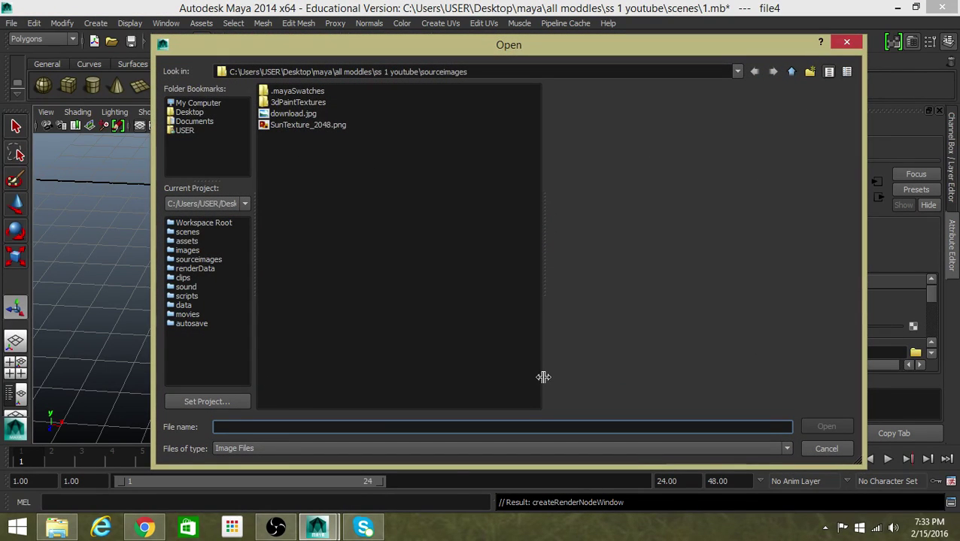
- In Chrome, save the Venus map into sourceimages as ven0aaa2.jpg
click(144, 528)
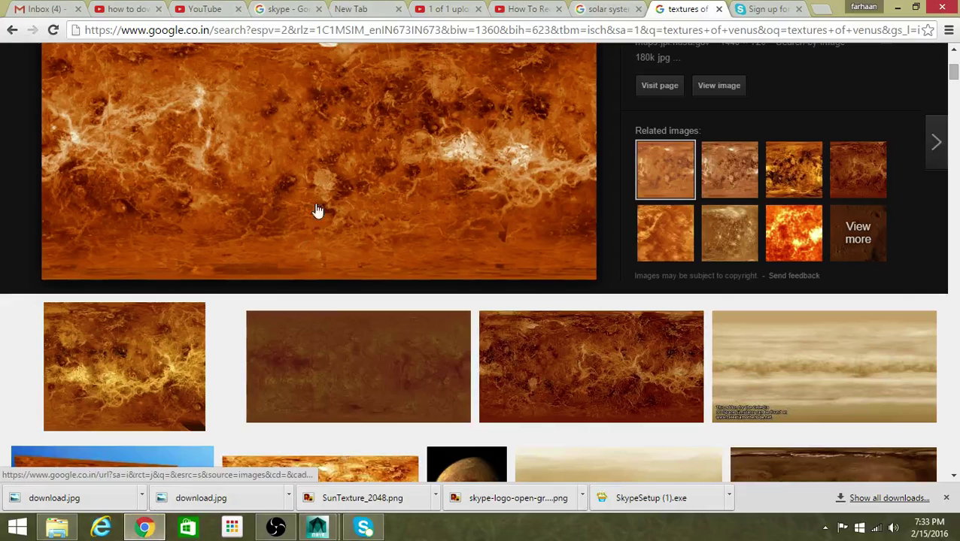
right_click(317, 210)
click(377, 310)
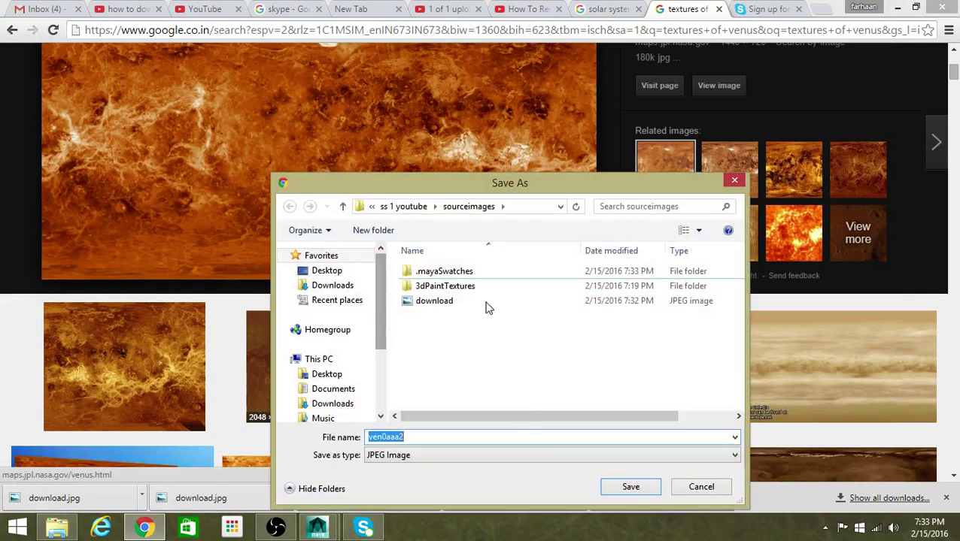
click(629, 488)
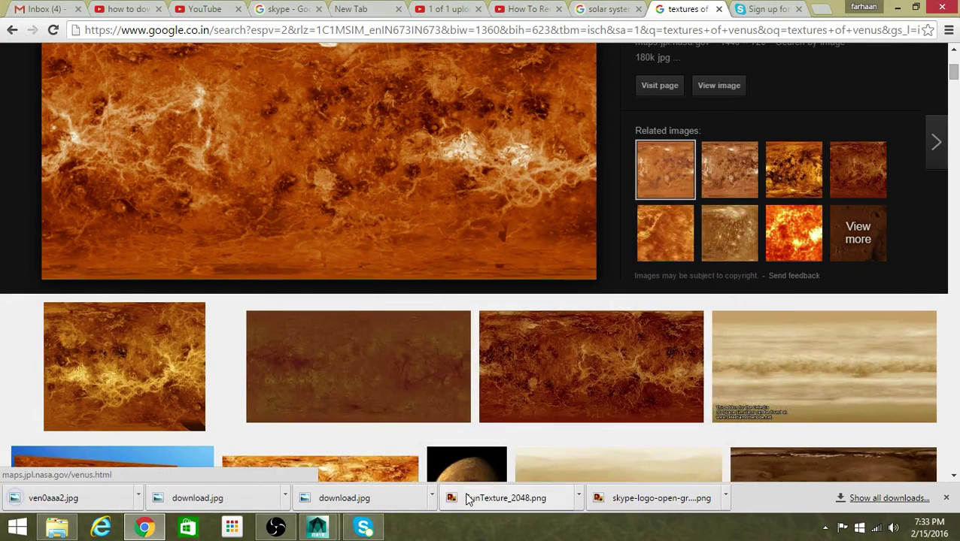
- Load ven0aaa2.jpg as the second sphere's colour texture
mouse_move(316, 527)
click(349, 488)
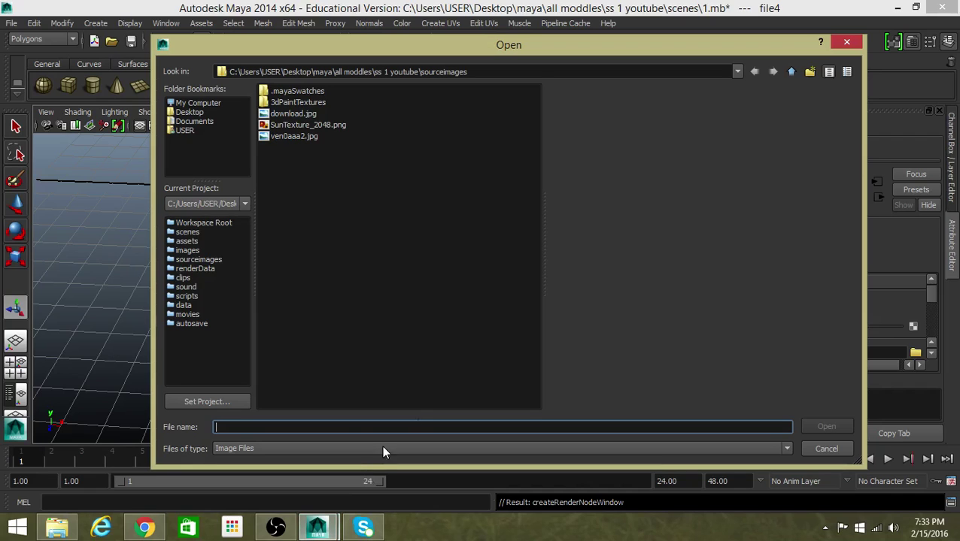
click(275, 115)
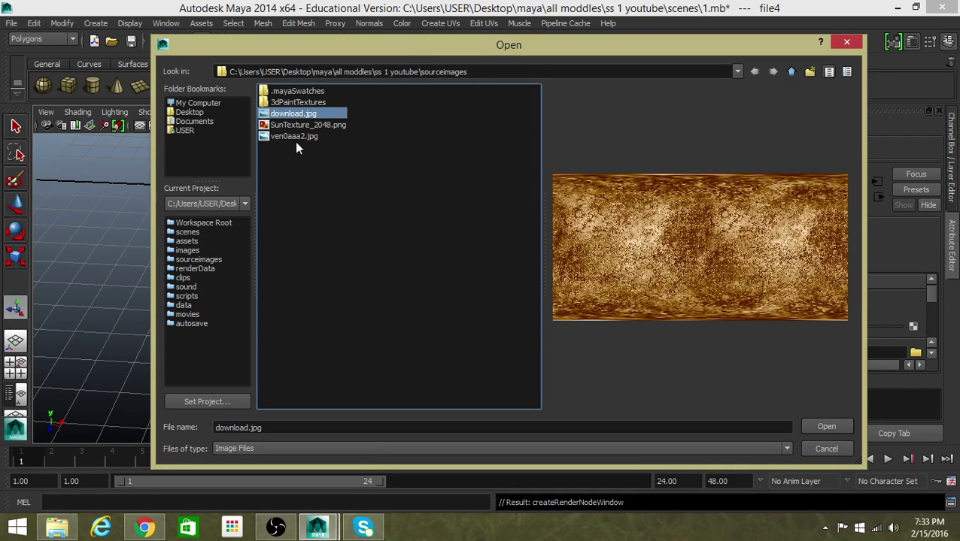
click(291, 137)
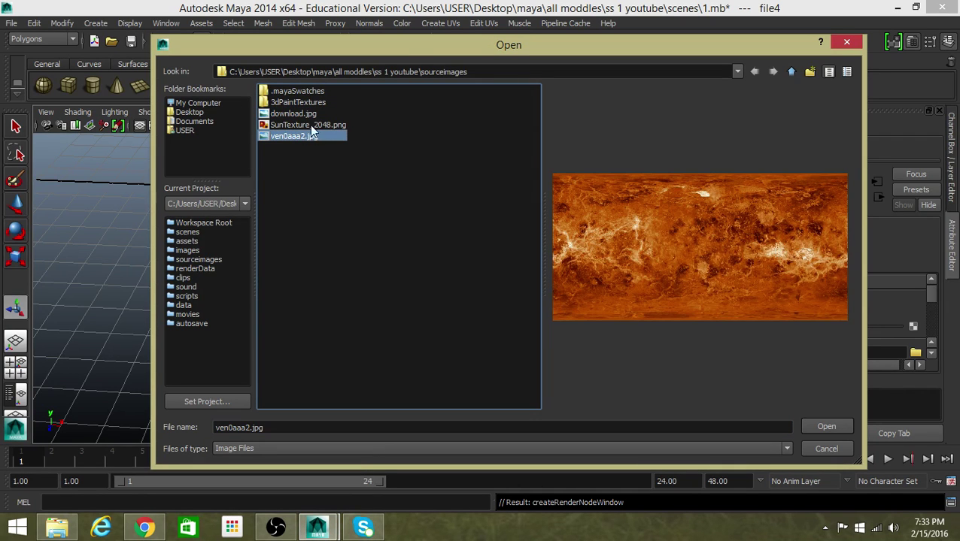
click(824, 426)
click(392, 194)
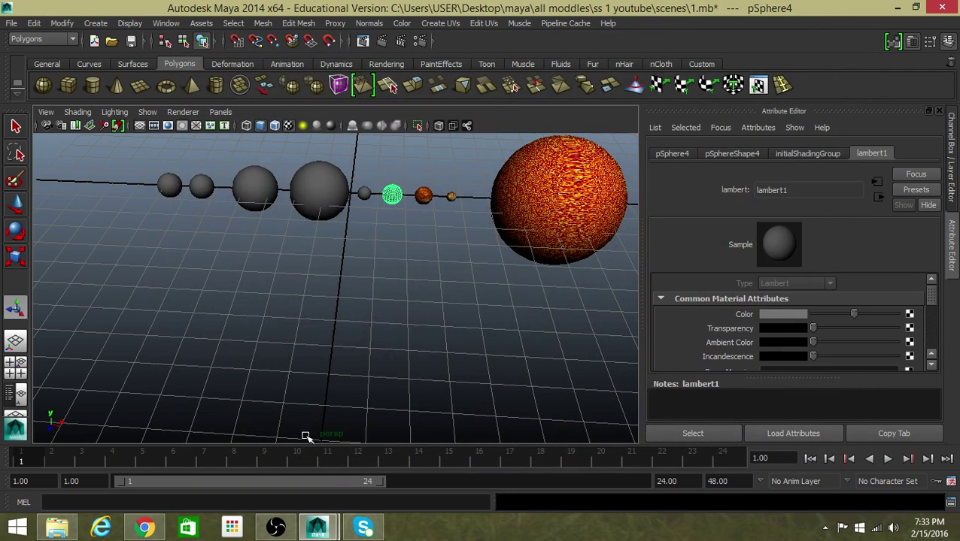
- Back in Chrome, return to the texture search results and start editing the query
click(146, 528)
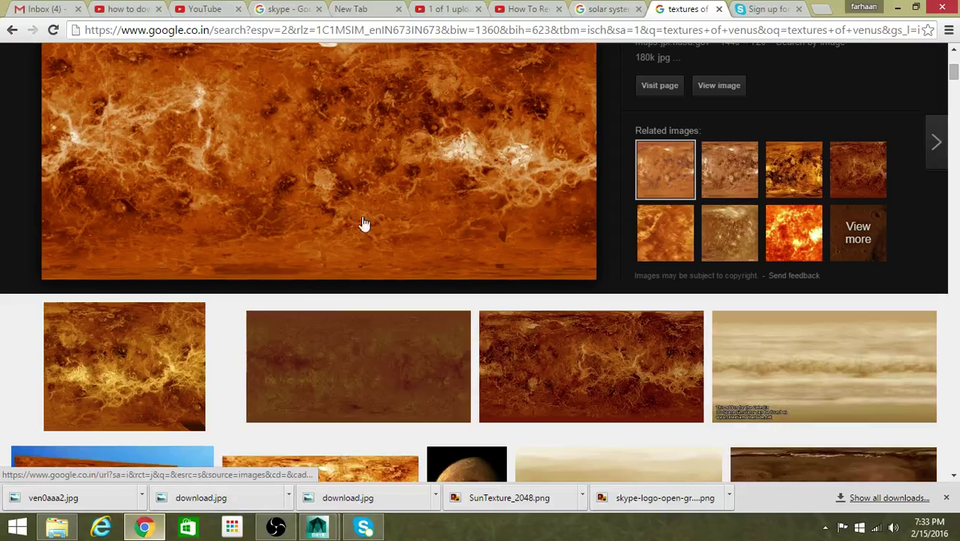
click(615, 8)
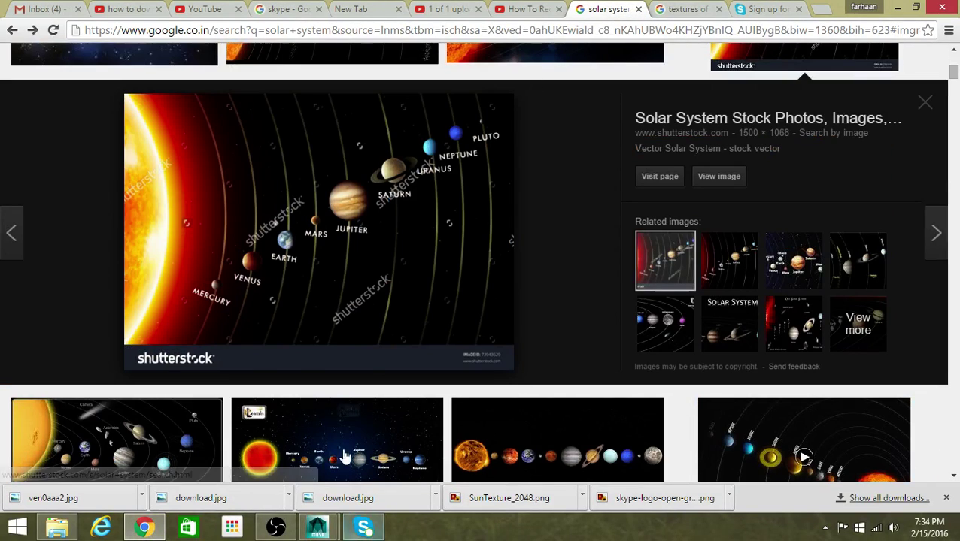
scroll(317, 280, up, 4)
click(682, 8)
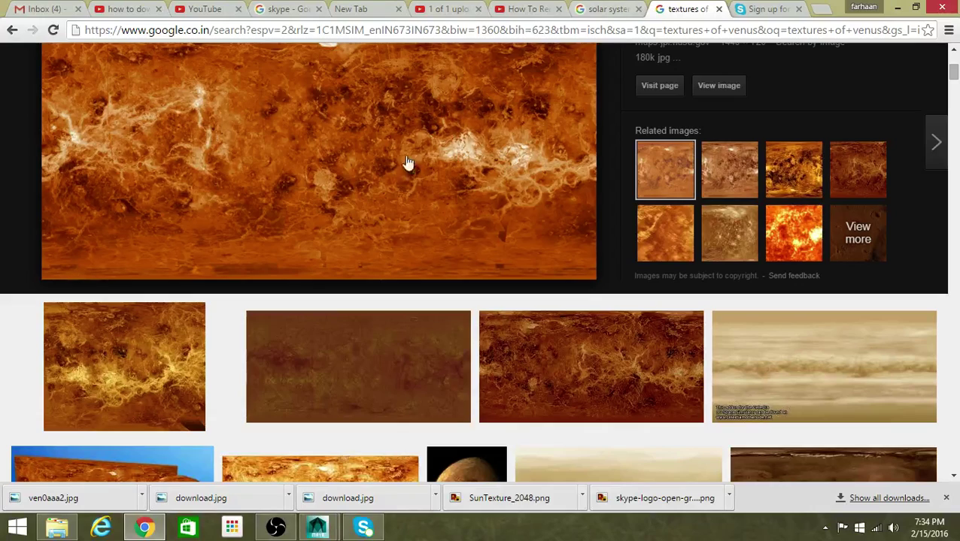
scroll(432, 157, up, 4)
click(274, 71)
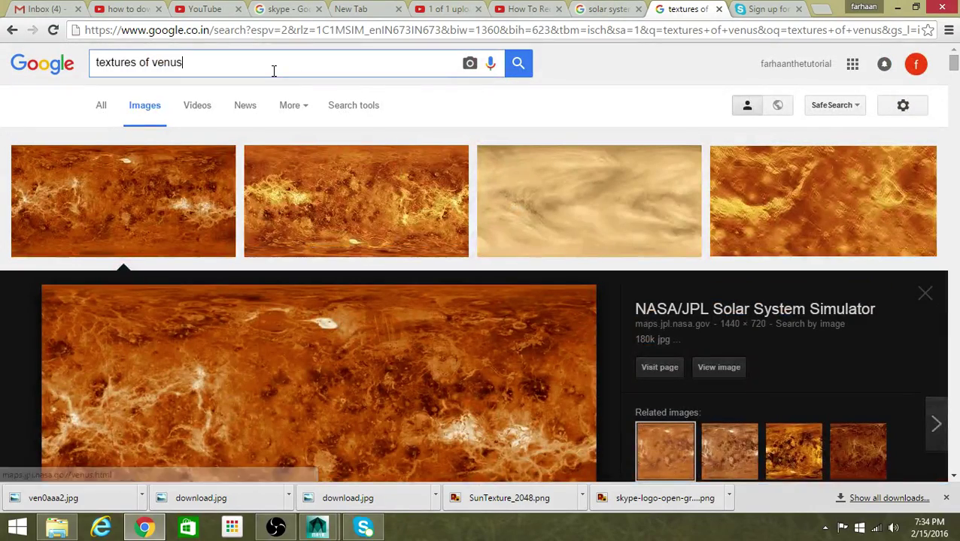
text(=)
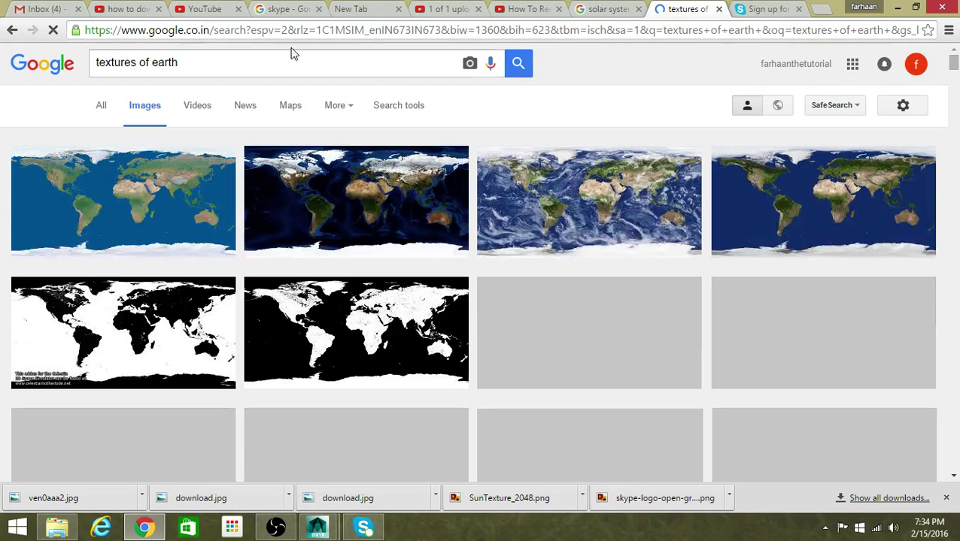
- Save the first Earth texture map result as download (1).jpg
click(167, 210)
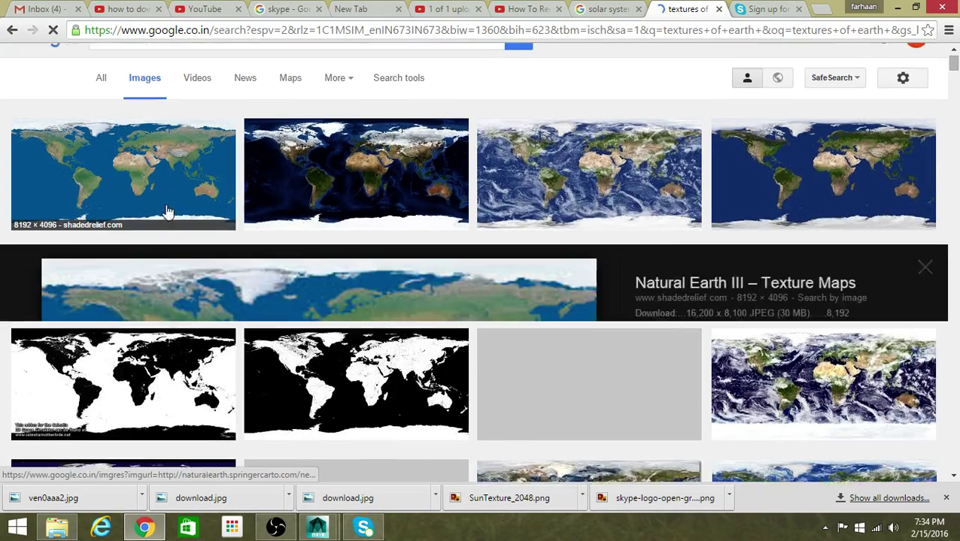
scroll(294, 218, down, 2)
scroll(289, 207, up, 2)
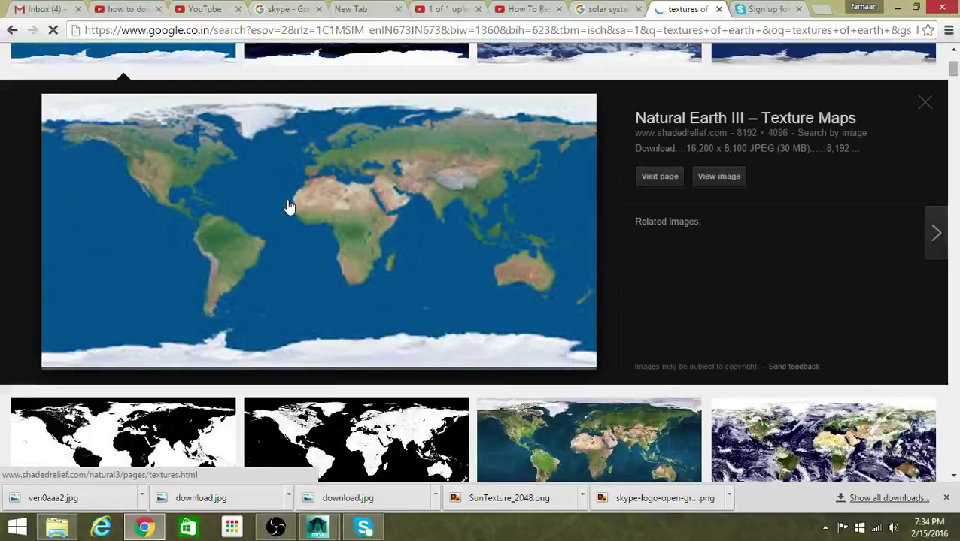
right_click(288, 200)
click(353, 318)
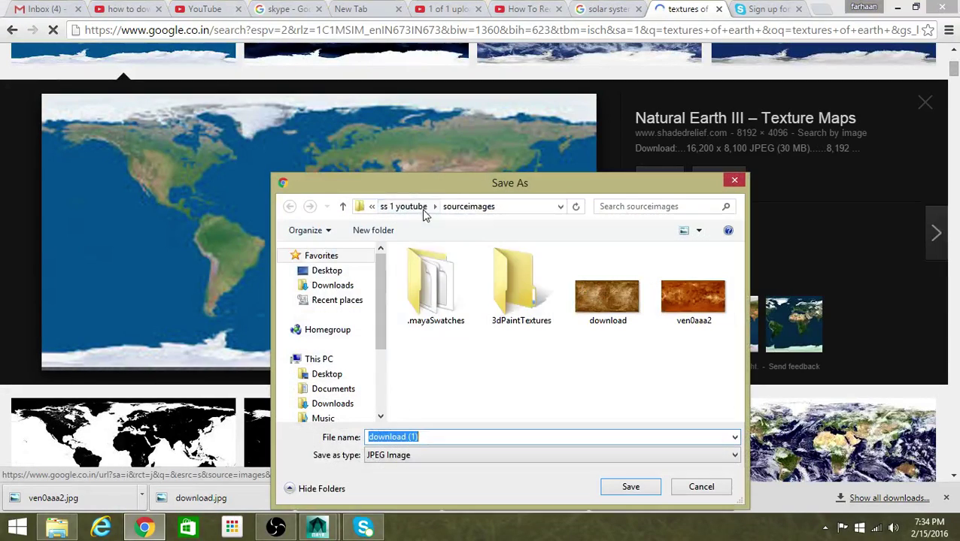
click(634, 493)
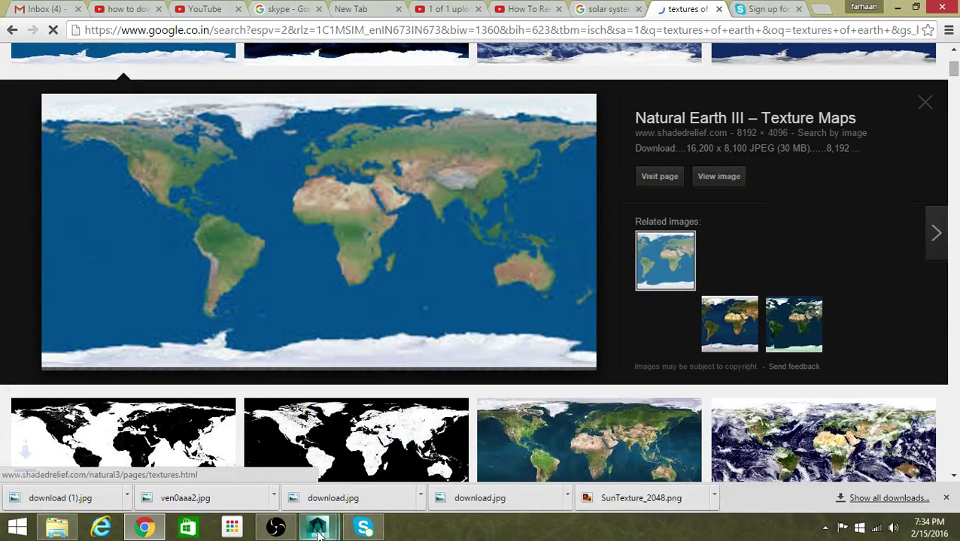
- In Maya, give the small sphere right of centre a new Lambert with a File colour texture
mouse_move(317, 526)
click(366, 491)
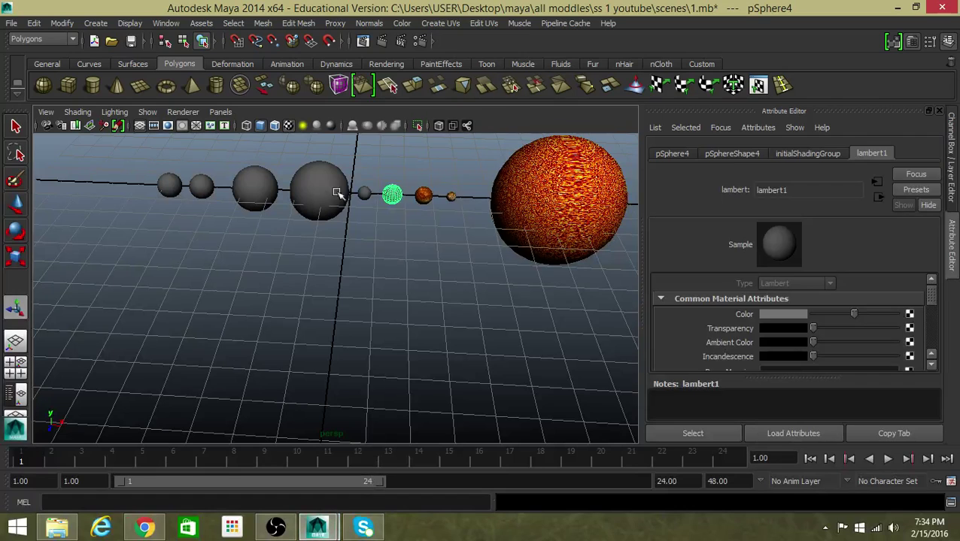
right_drag(379, 209, 410, 472)
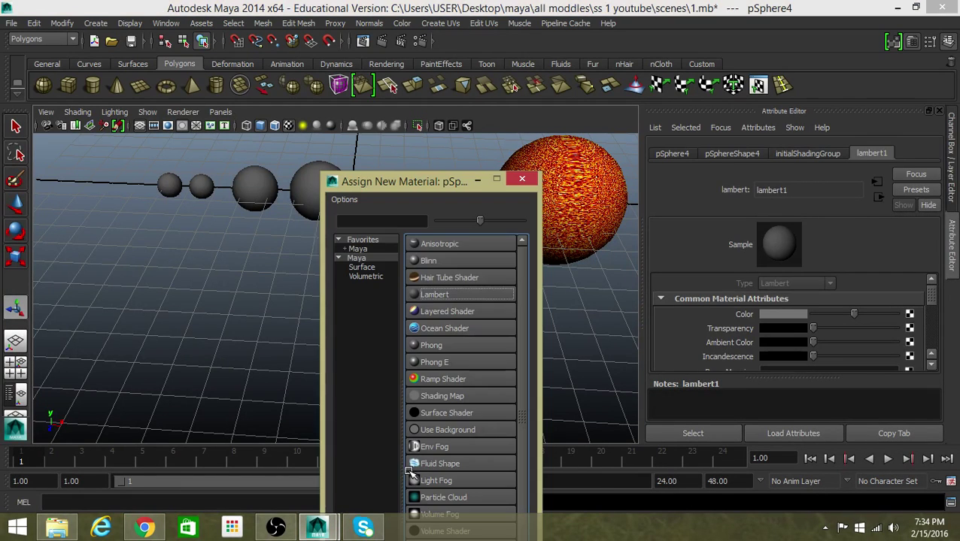
click(460, 294)
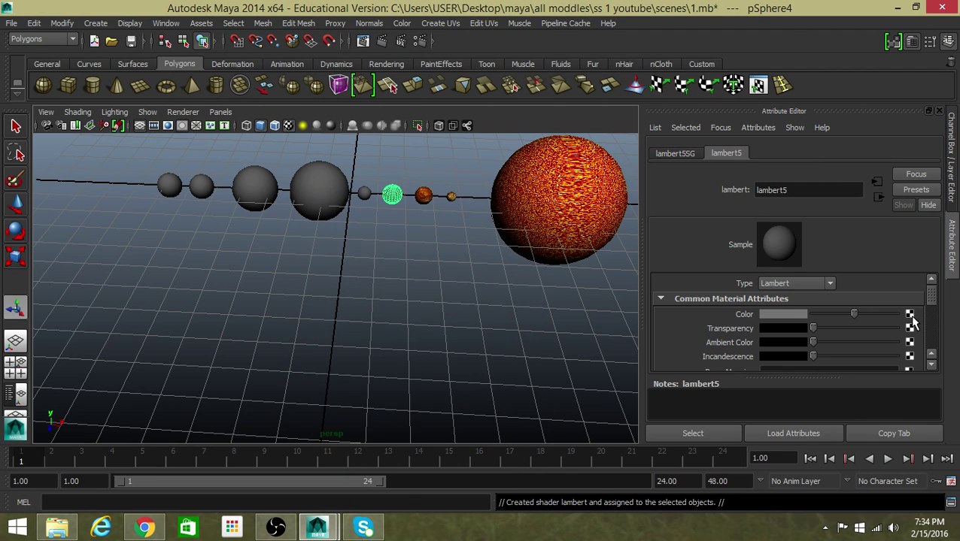
click(909, 316)
click(442, 294)
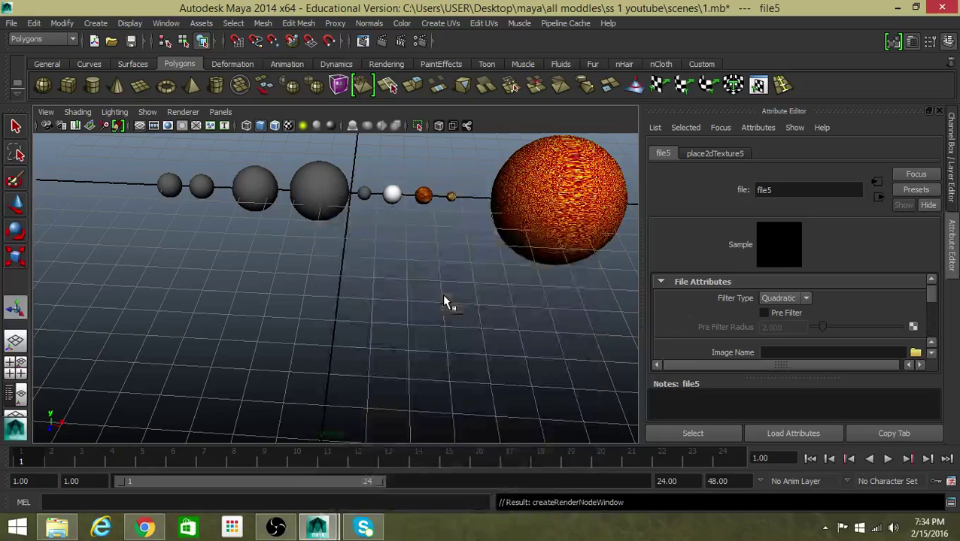
- Load download (1).jpg as the Earth texture image, then reselect the nearby spheres
click(914, 352)
click(297, 125)
click(301, 115)
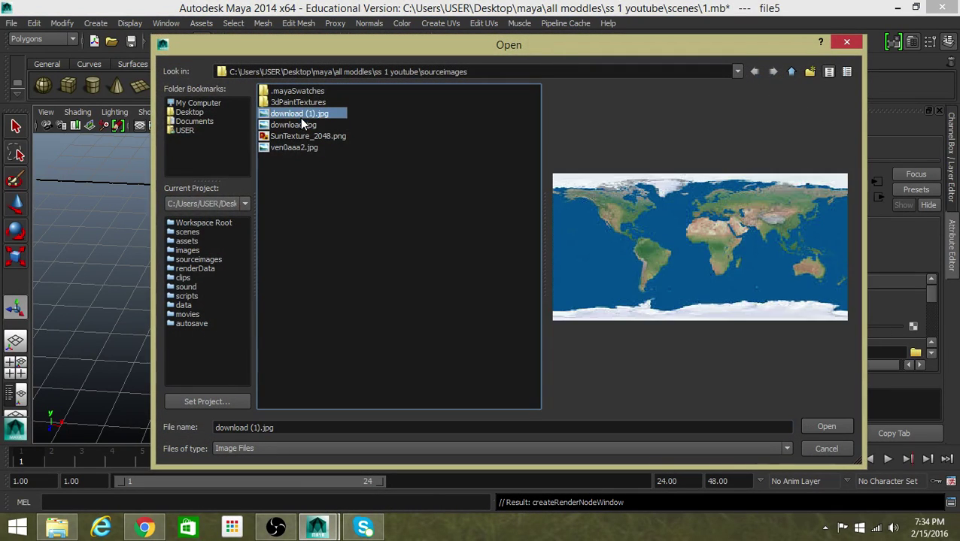
click(826, 427)
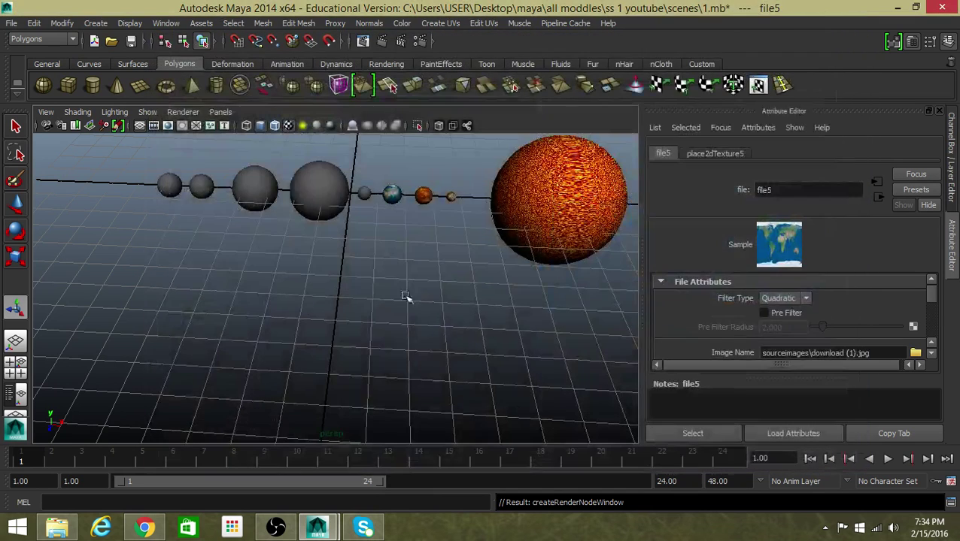
click(365, 197)
click(329, 201)
click(360, 204)
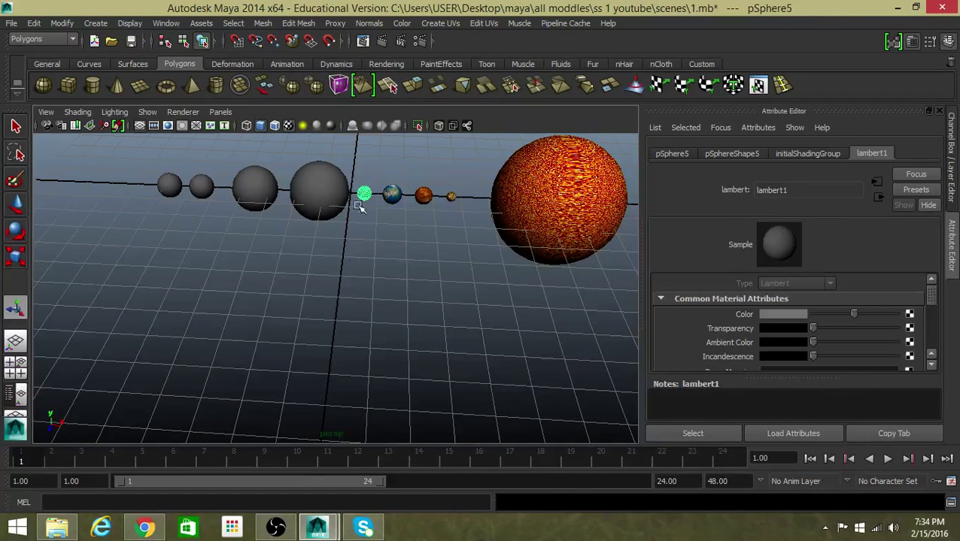
- Back in Chrome, change the image search to Mars textures
click(144, 528)
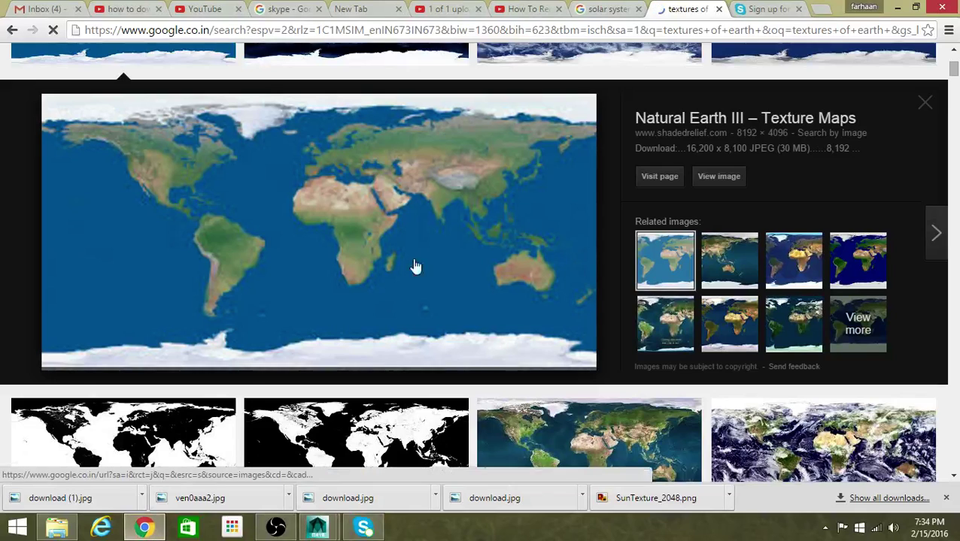
click(611, 8)
scroll(503, 213, down, 4)
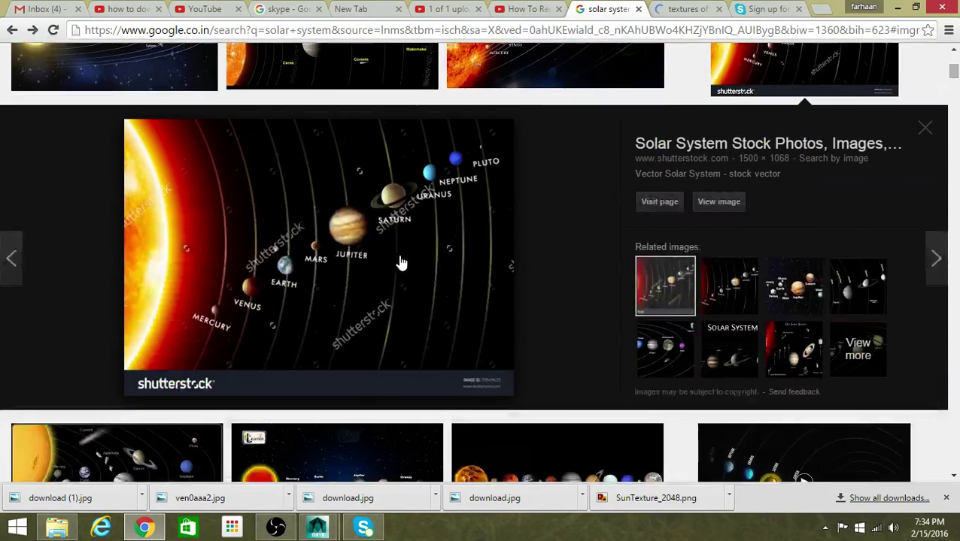
click(774, 9)
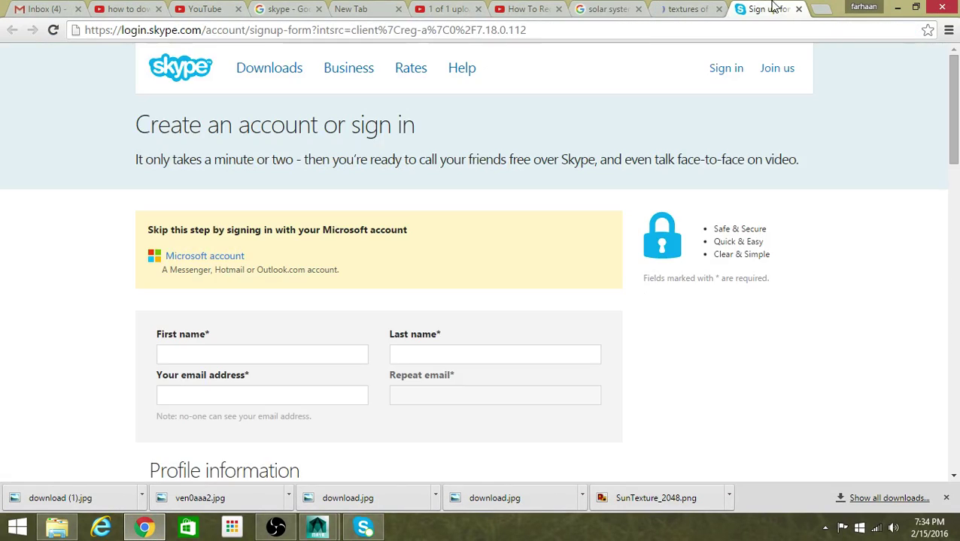
click(704, 8)
scroll(321, 207, up, 3)
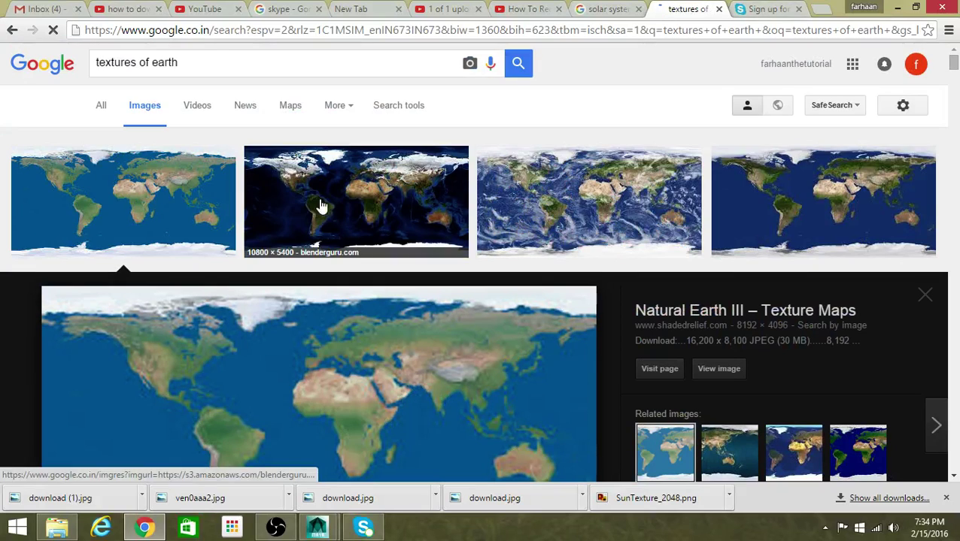
click(223, 63)
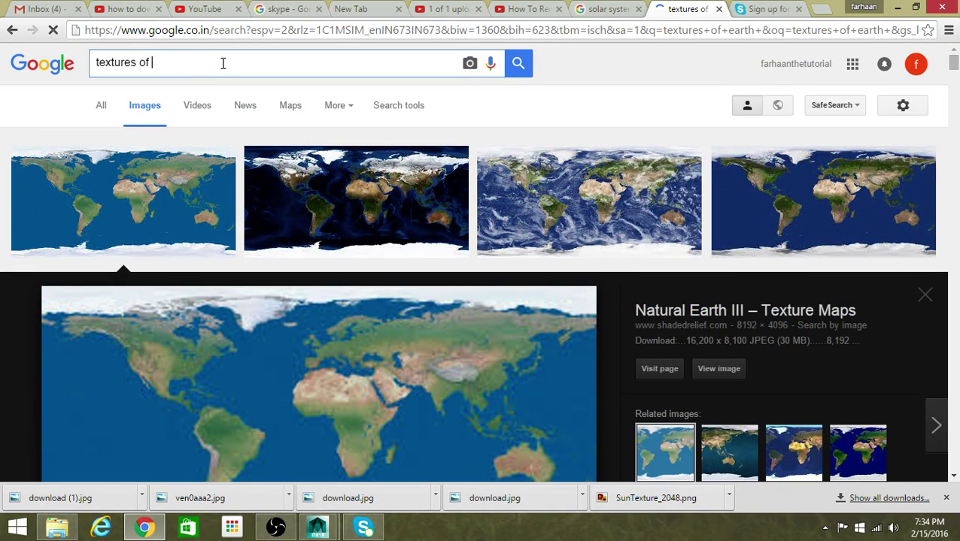
text(mars)
key(Return)
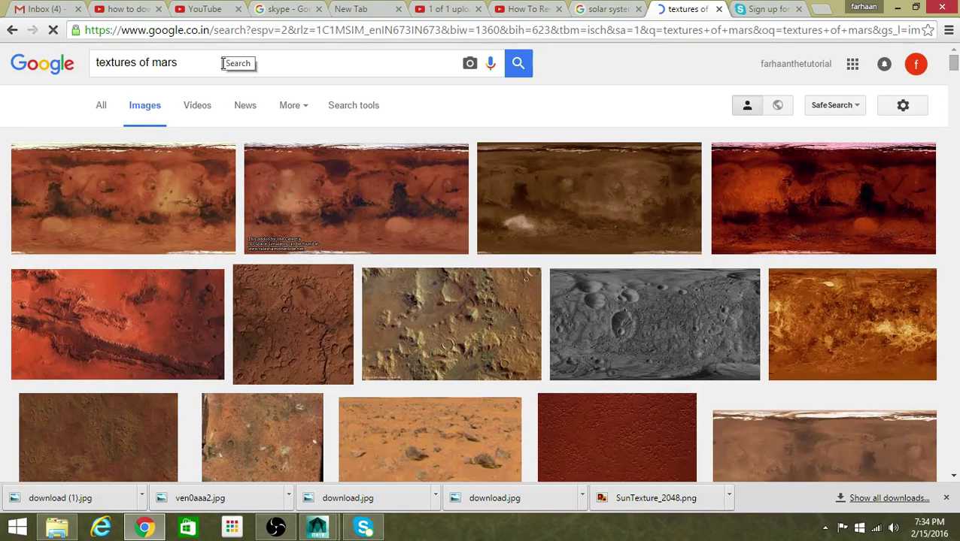
- Save the first Mars texture result as download (2).jpg
click(110, 191)
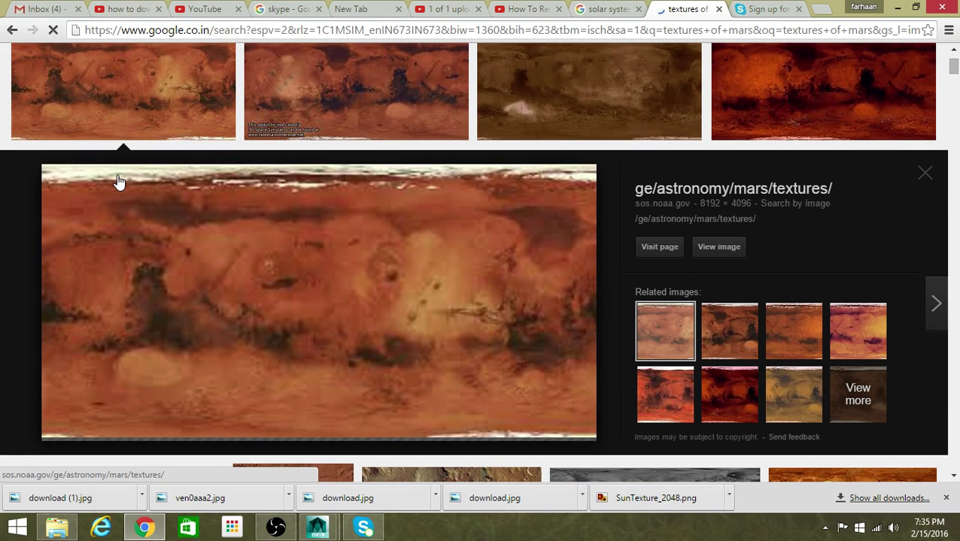
right_click(167, 288)
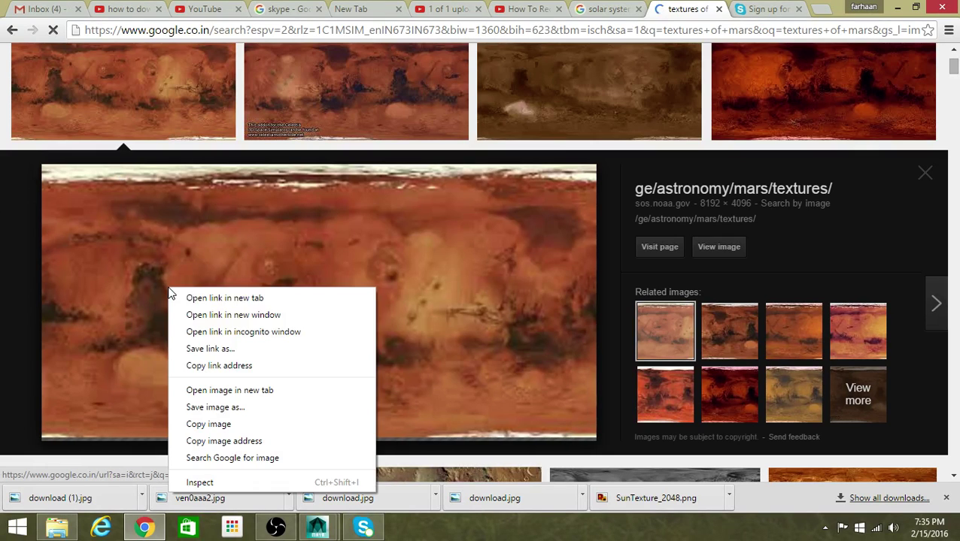
click(238, 406)
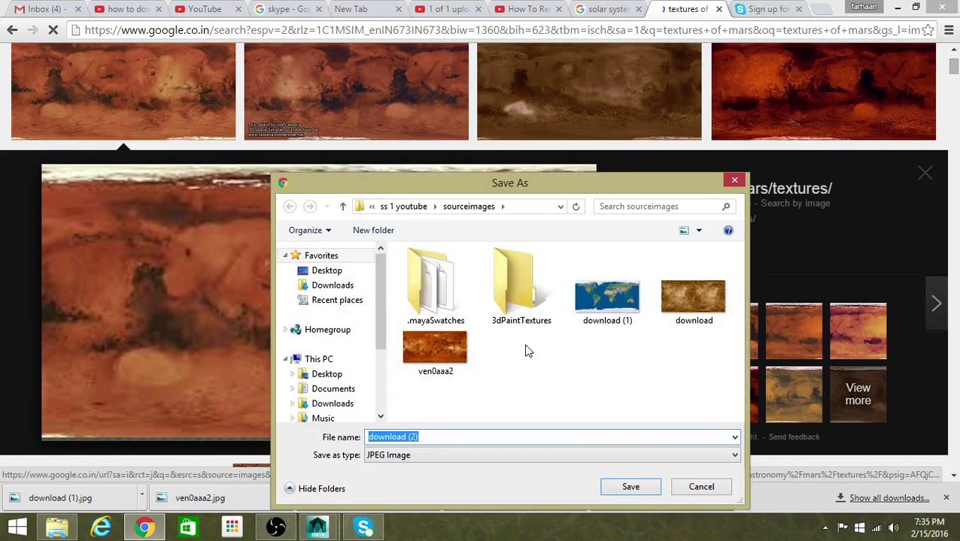
click(632, 486)
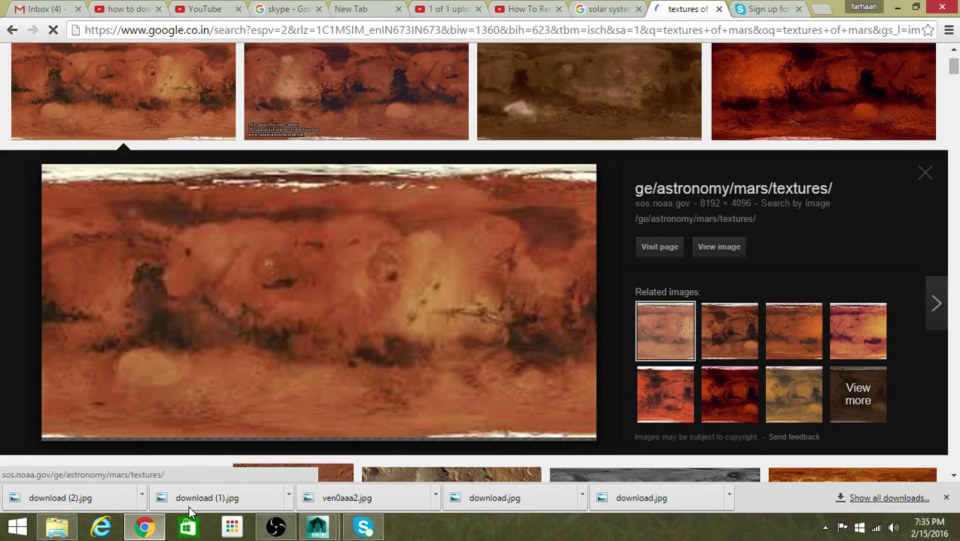
- In Maya, give the small sphere left of Earth a new Lambert with a File colour texture
mouse_move(317, 528)
click(374, 467)
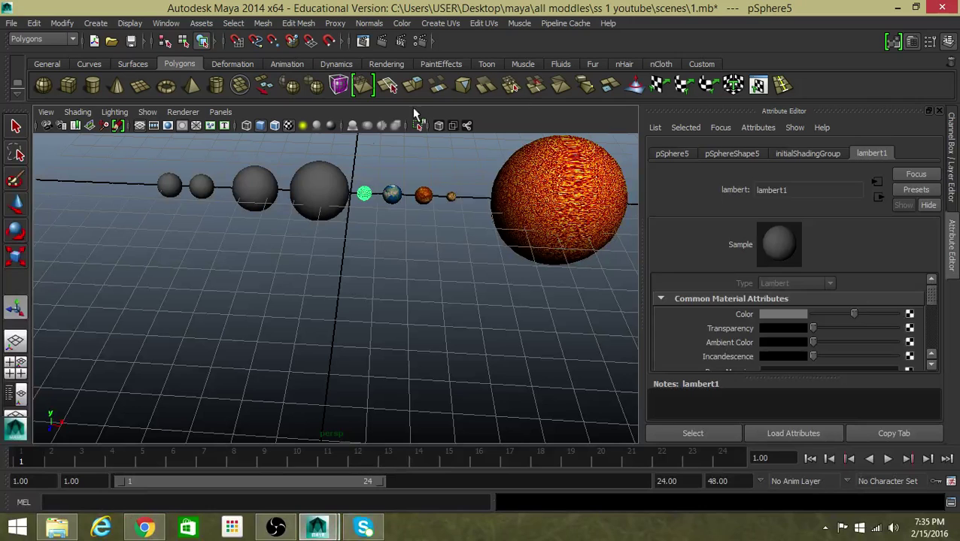
right_drag(366, 189, 382, 459)
click(437, 294)
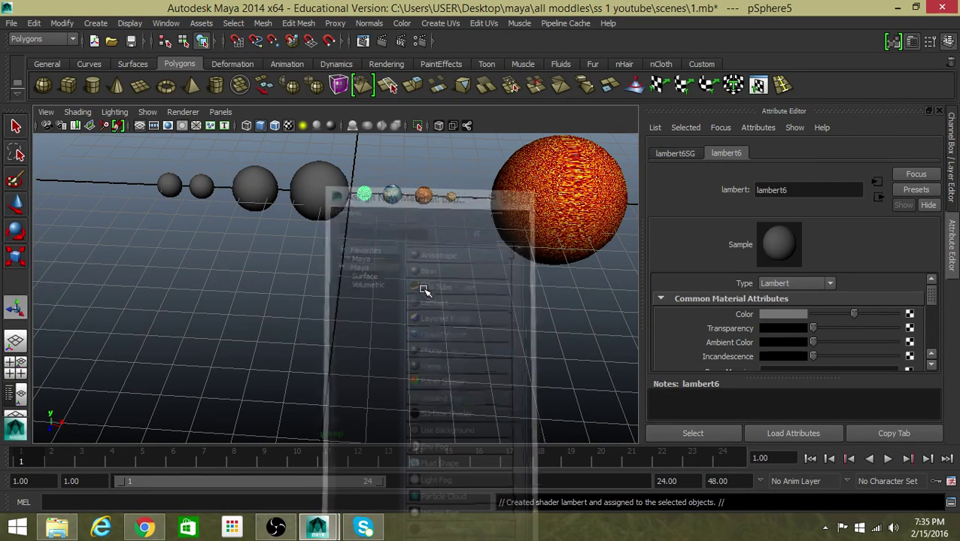
click(908, 315)
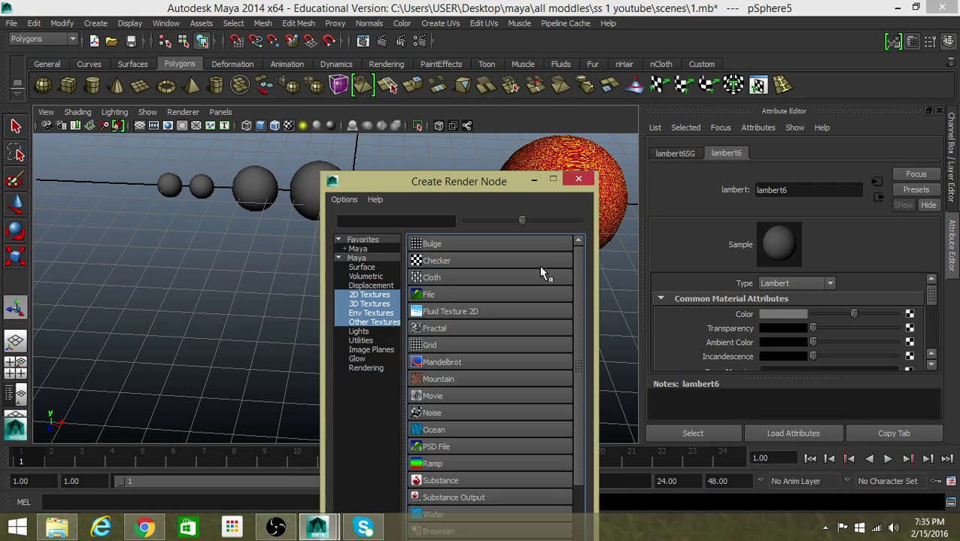
click(433, 295)
- Browse back to sourceimages and load download (2).jpg as the Mars texture image
click(914, 352)
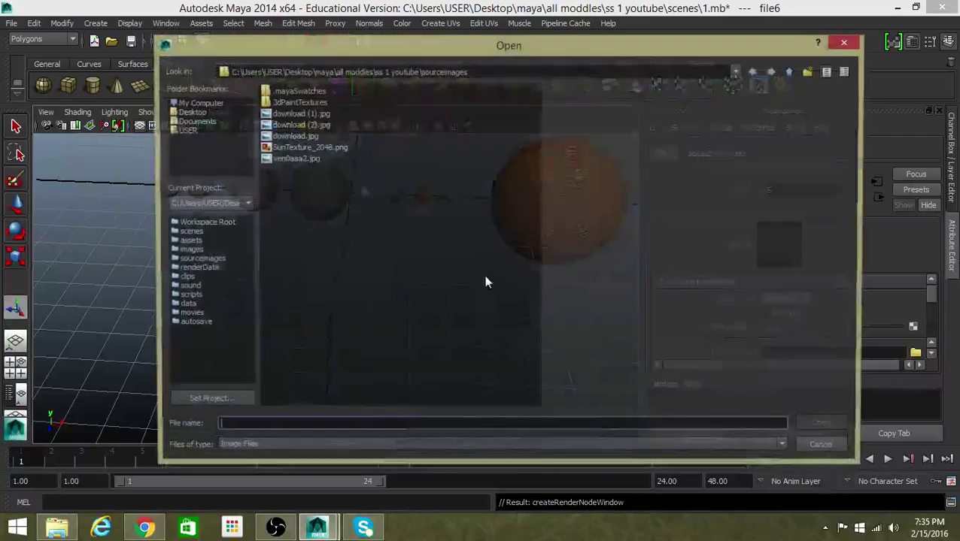
click(184, 130)
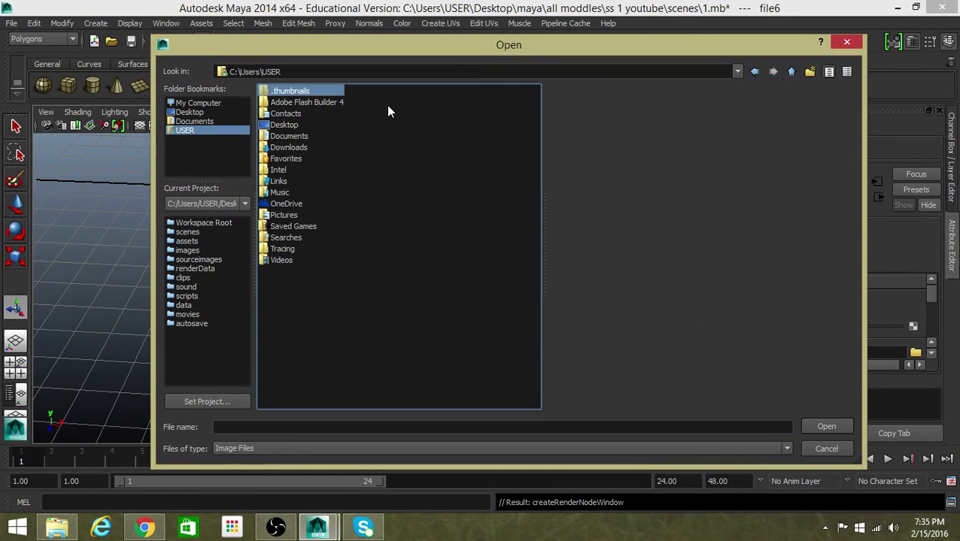
click(756, 73)
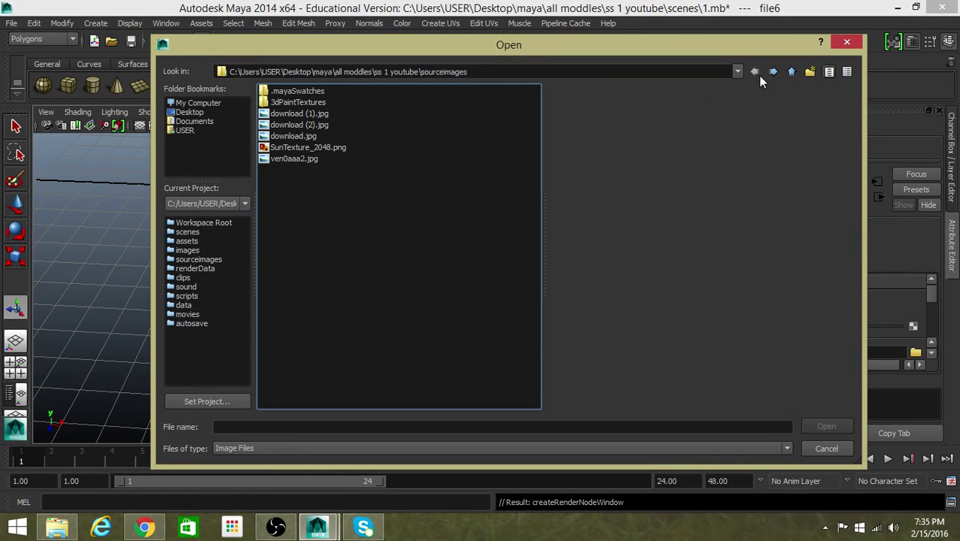
click(301, 158)
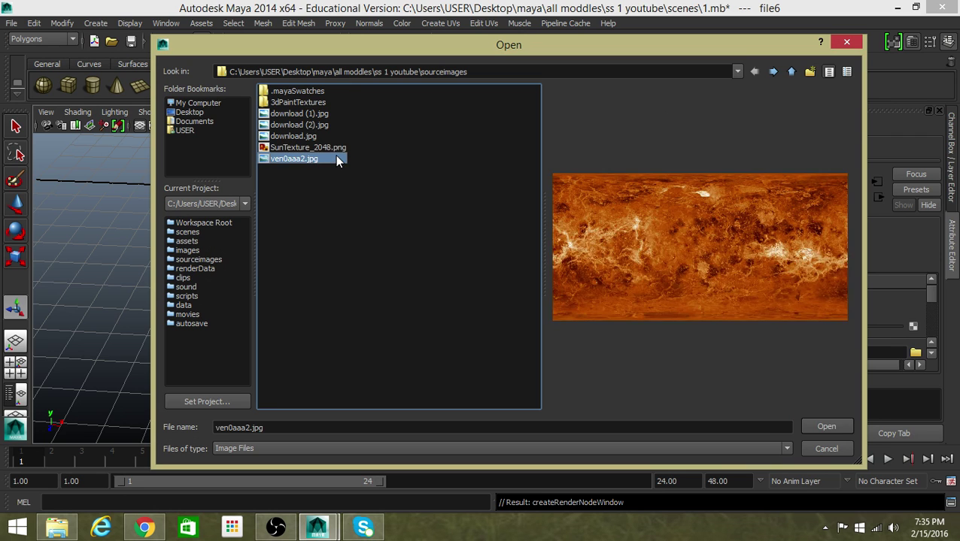
key(Up)
key(Up)
key(Up)
key(Up)
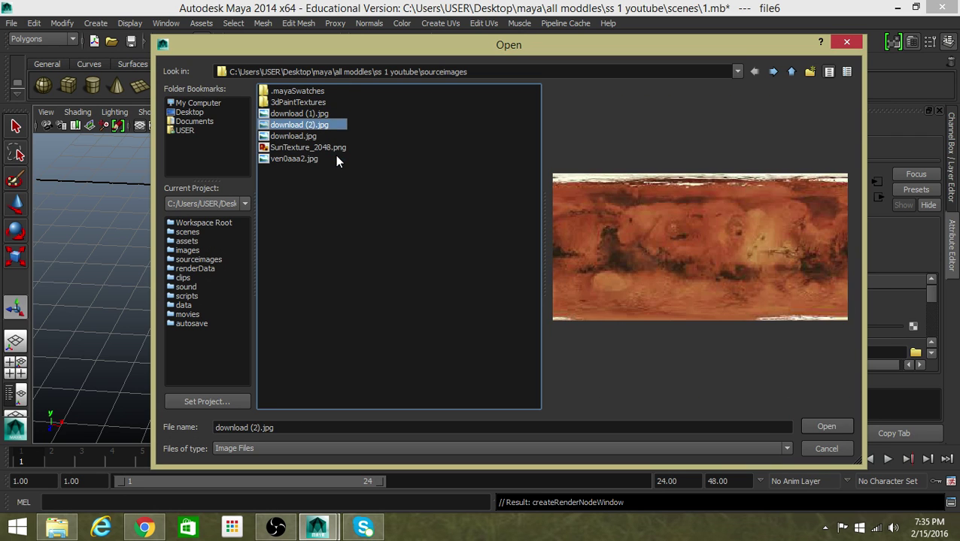
key(Return)
click(317, 184)
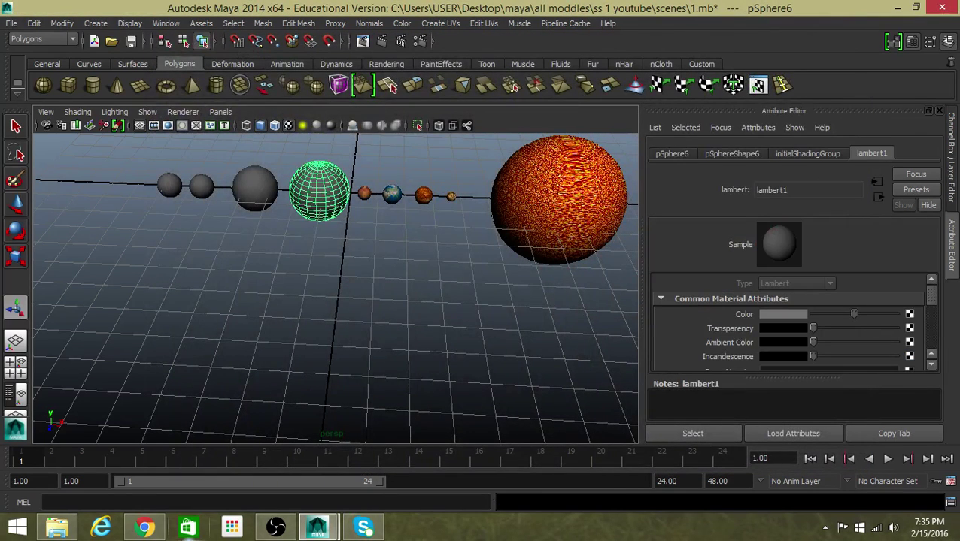
click(145, 528)
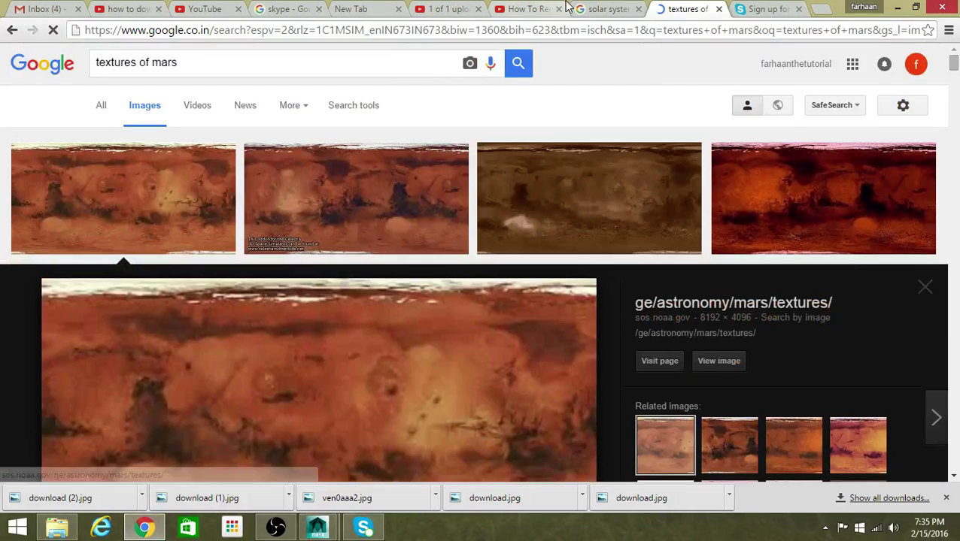
- Return to the texture search results in Chrome and edit the query for Jupiter
click(585, 8)
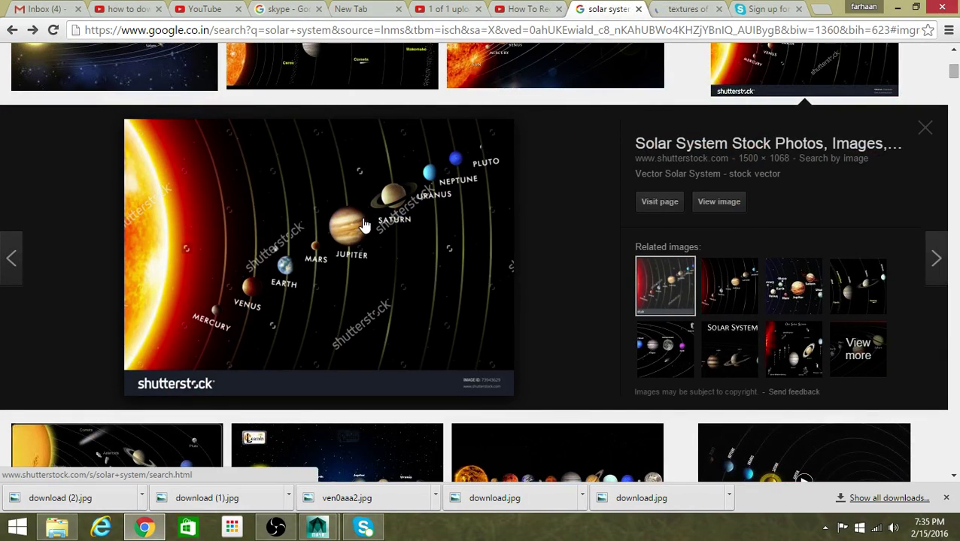
scroll(364, 225, up, 4)
click(662, 8)
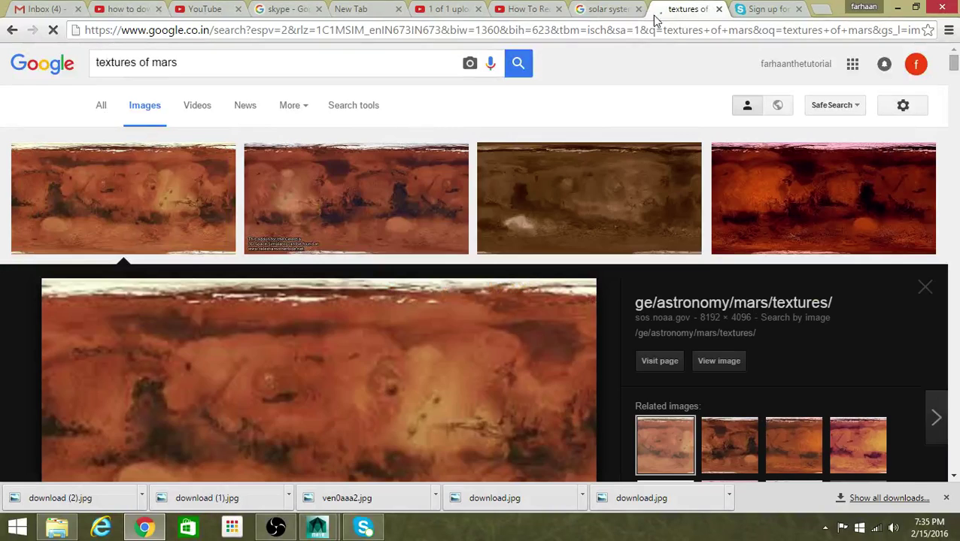
click(284, 62)
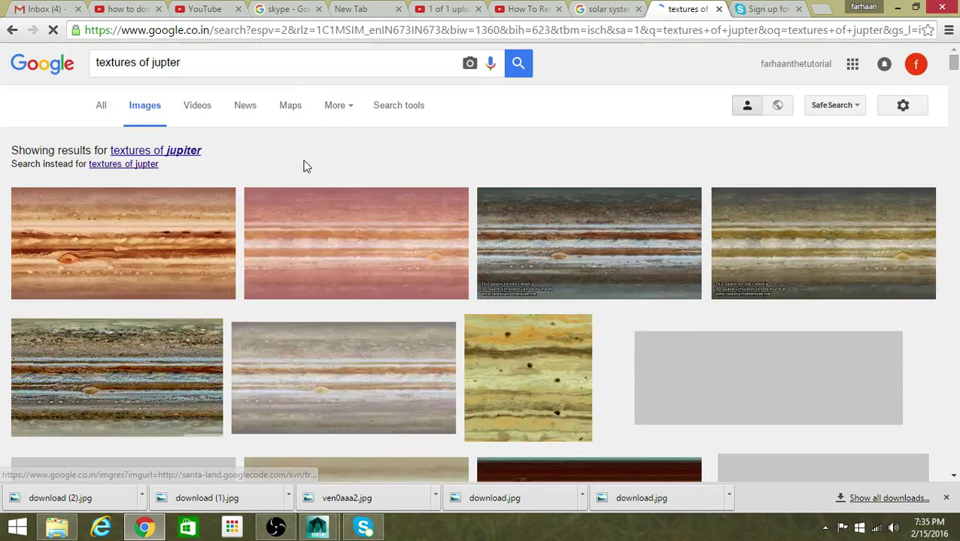
- Save the first Jupiter texture result as Jupiter.jpg in sourceimages
click(119, 214)
right_click(380, 340)
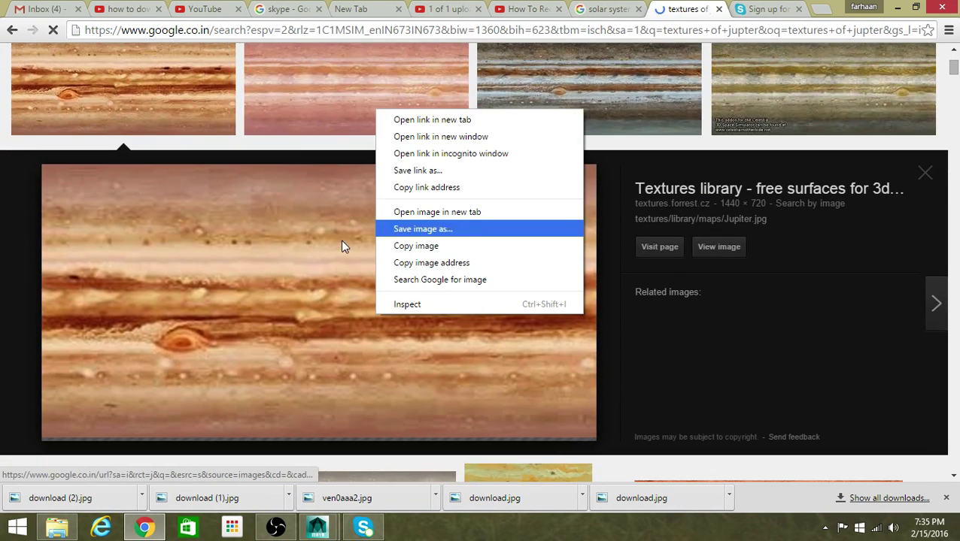
click(16, 251)
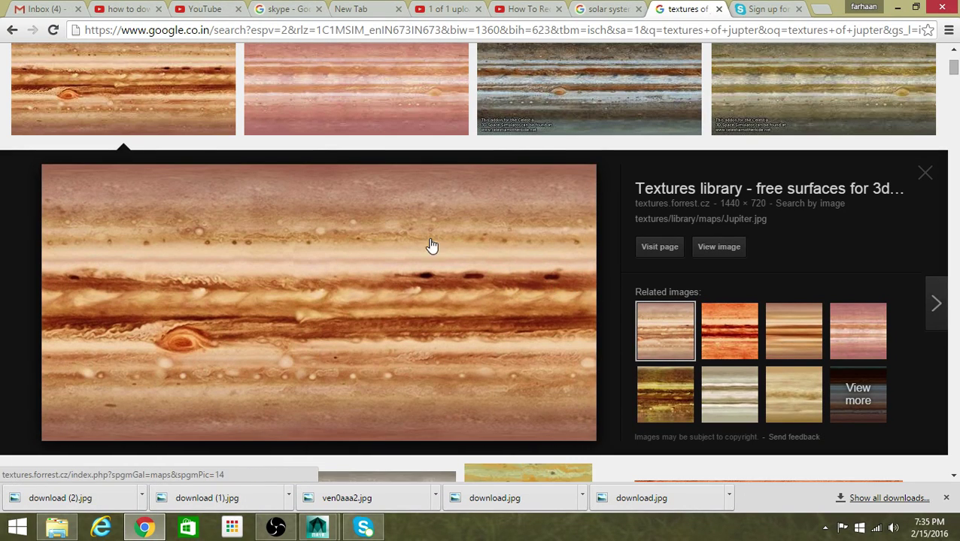
right_click(342, 260)
click(430, 381)
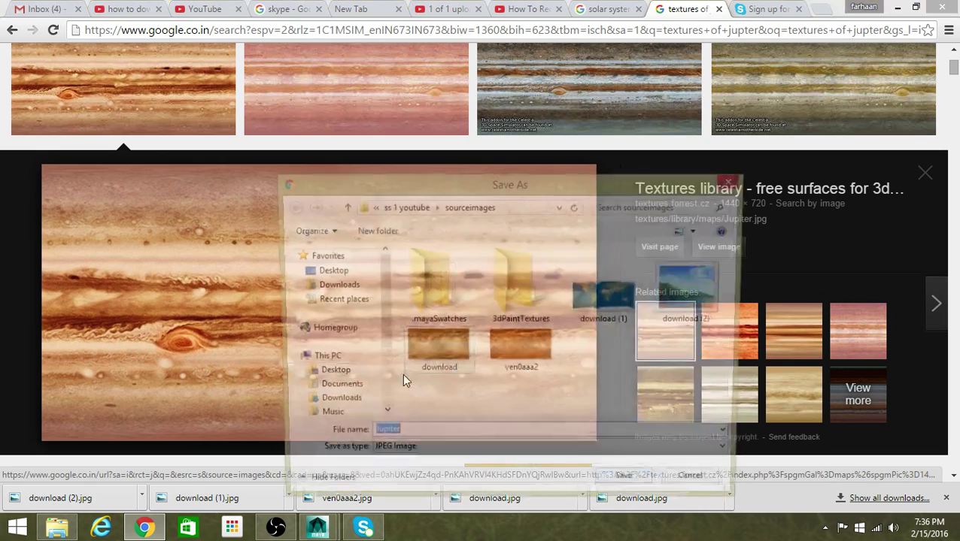
click(623, 489)
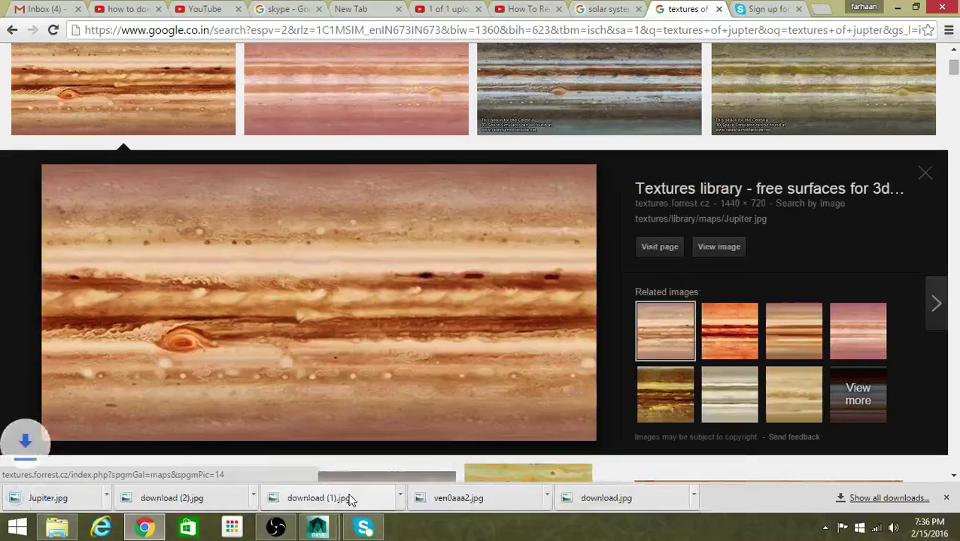
- In Maya, give the sphere next to the sun a new Lambert with a File colour texture
mouse_move(316, 527)
click(407, 480)
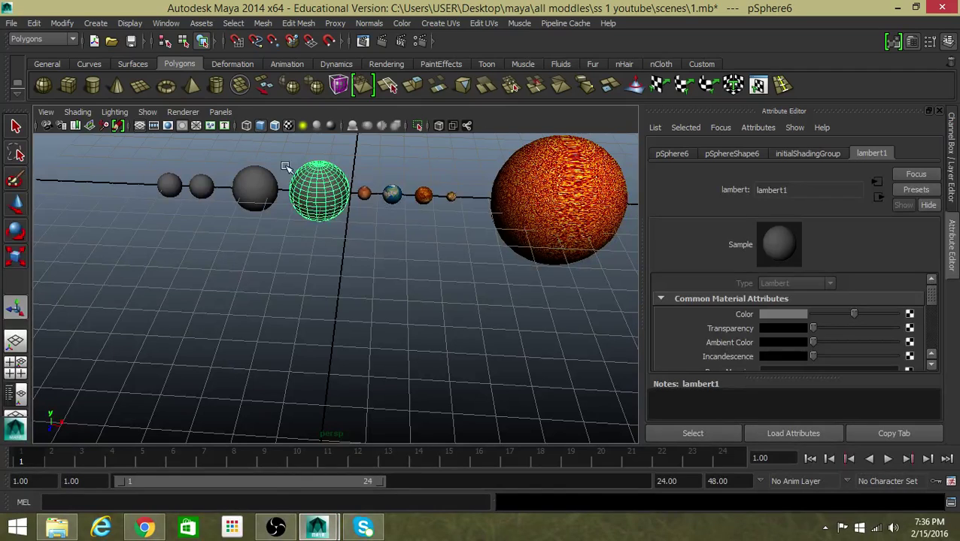
right_click(322, 186)
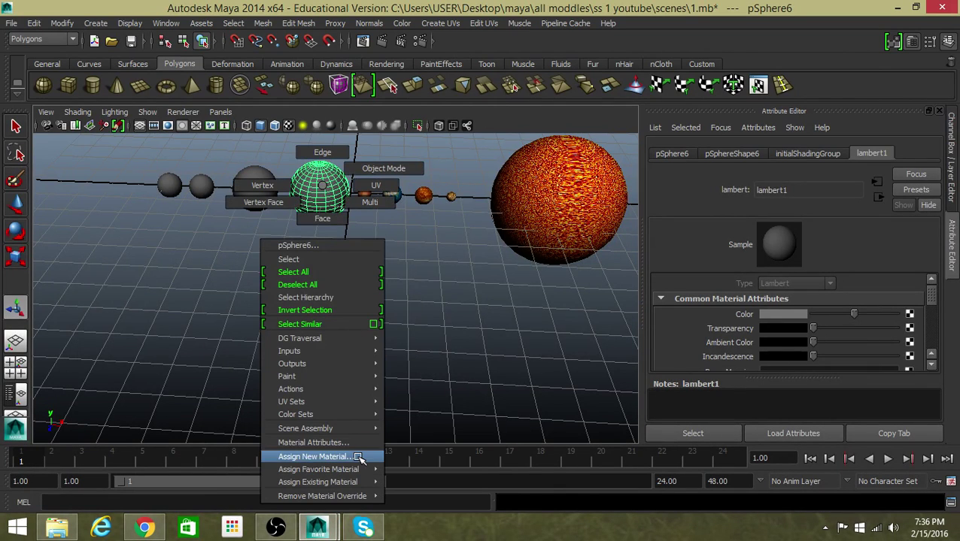
click(359, 458)
click(436, 312)
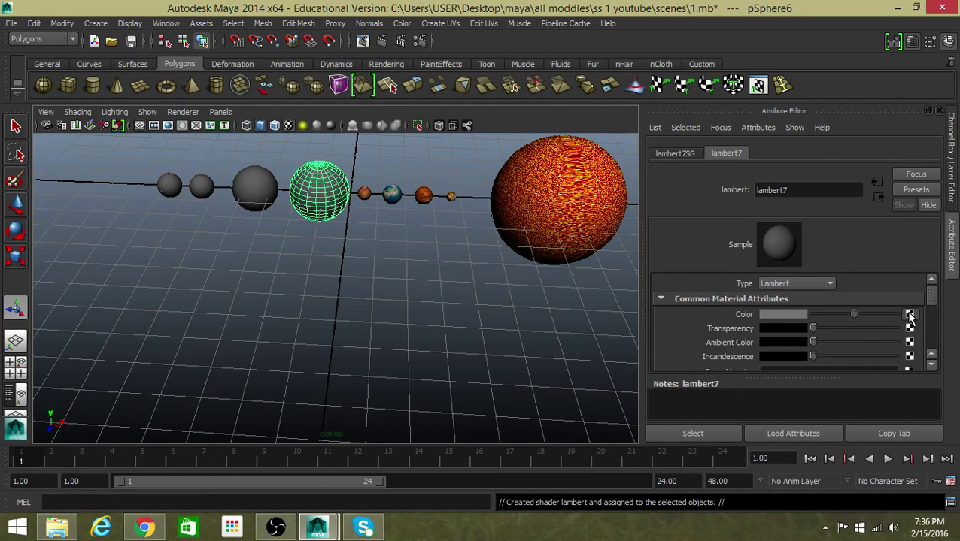
click(910, 315)
click(444, 295)
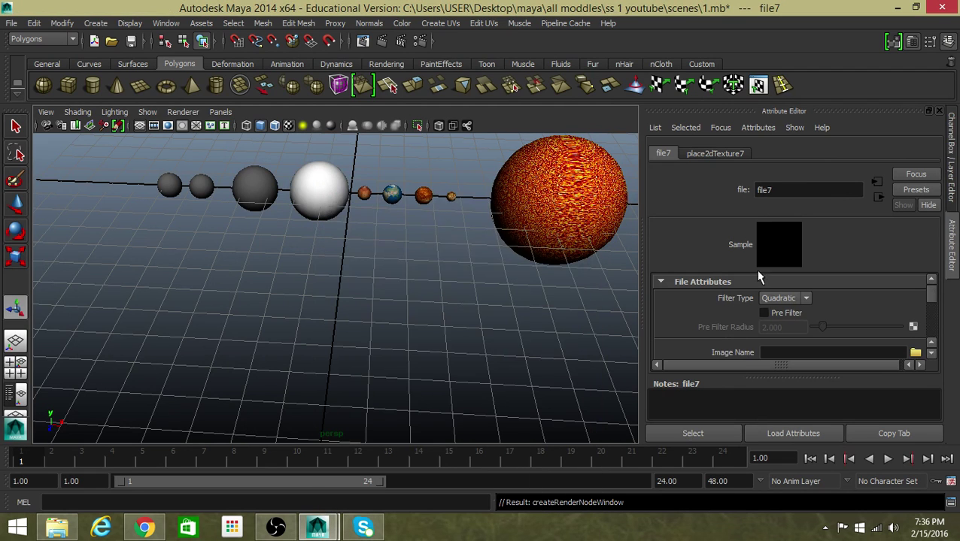
- Load Jupiter.jpg from sourceimages as the sphere's texture image
click(914, 353)
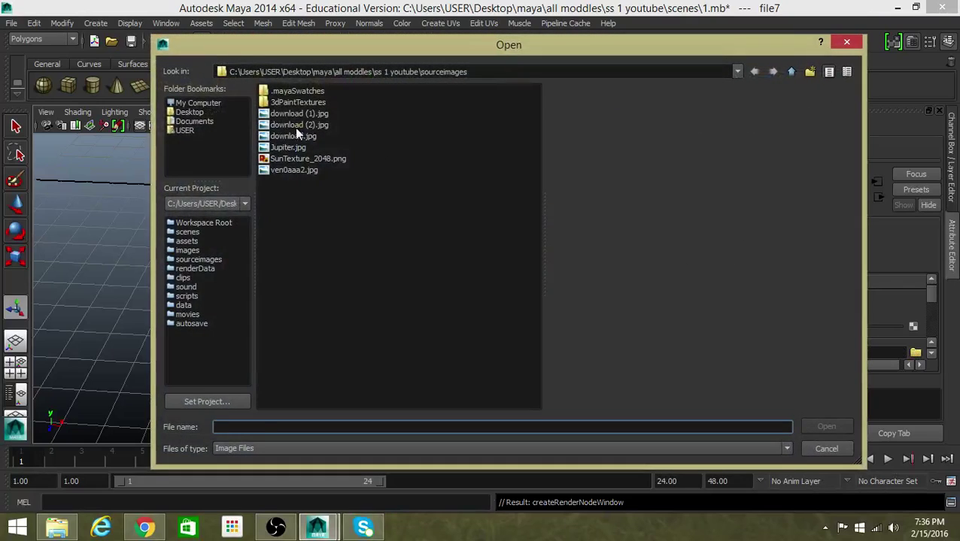
click(289, 126)
key(Up)
key(Up)
key(Up)
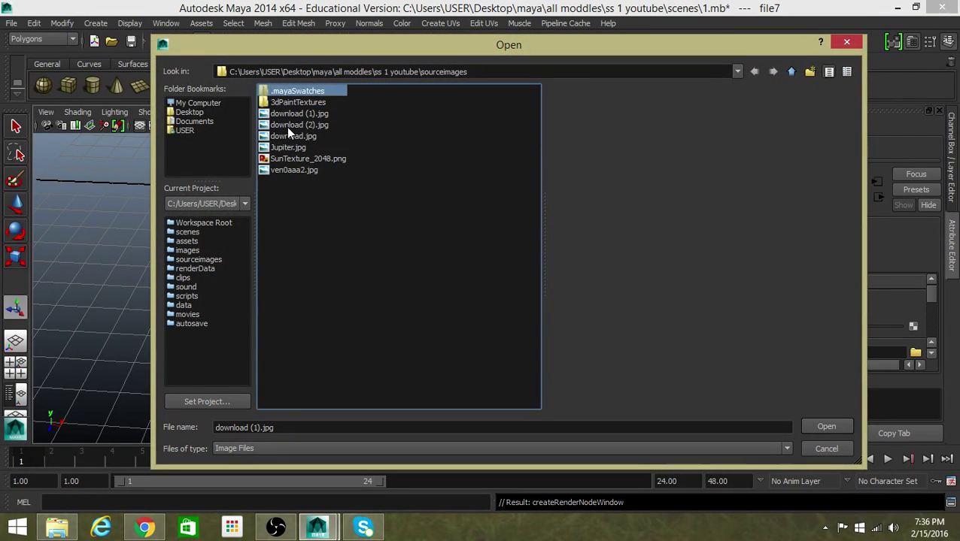
key(Down)
key(Down)
key(Down)
key(Down)
key(Down)
key(Up)
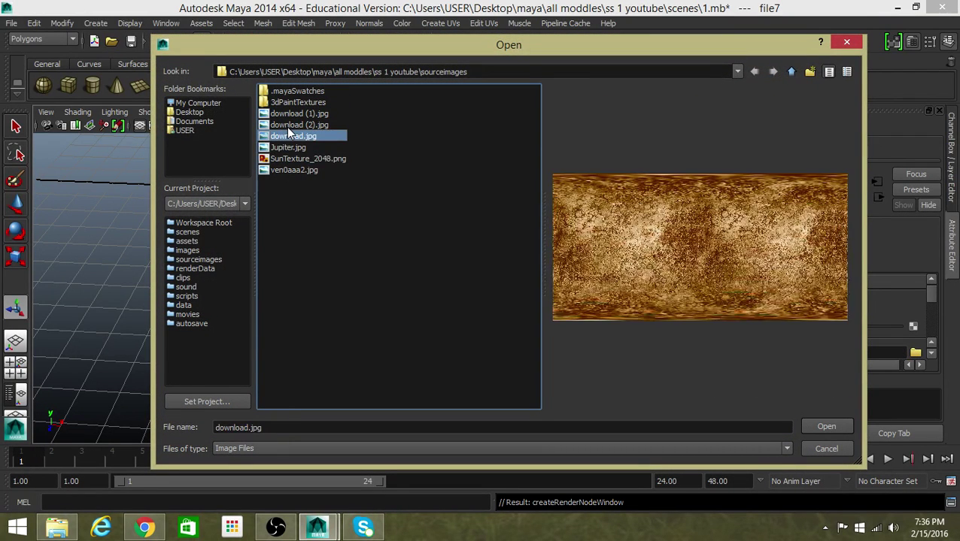
key(Down)
key(Return)
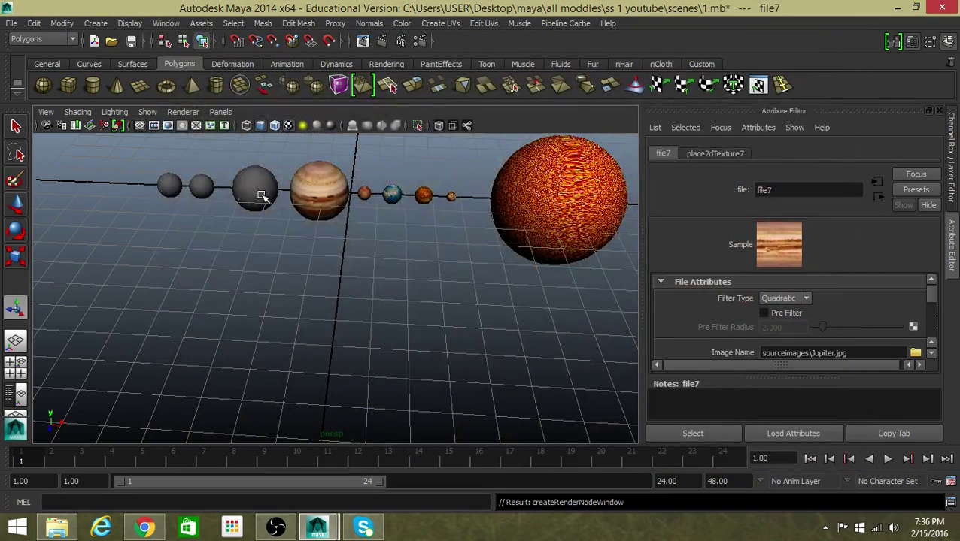
click(257, 192)
- Back in Chrome, search Google Images for 'textures of saturn'
click(147, 529)
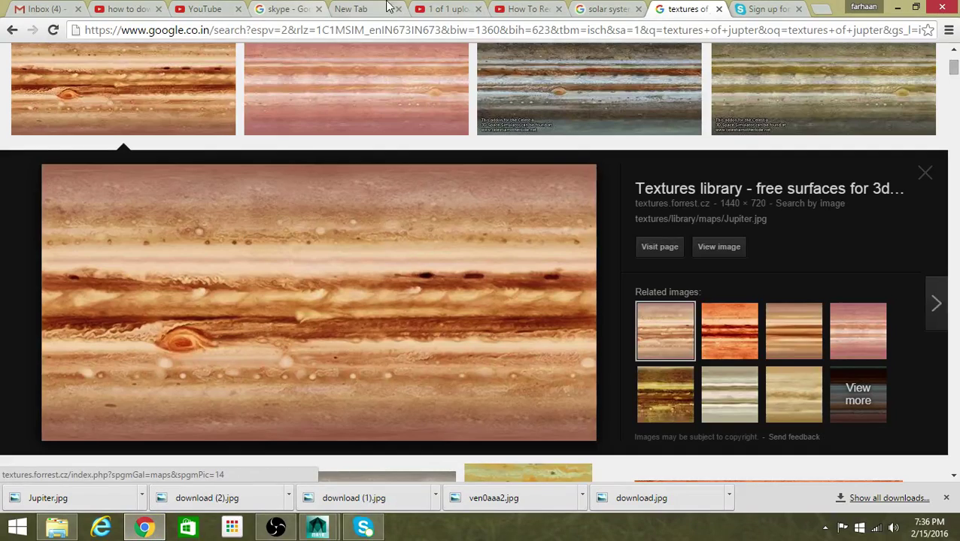
click(606, 9)
scroll(181, 167, down, 5)
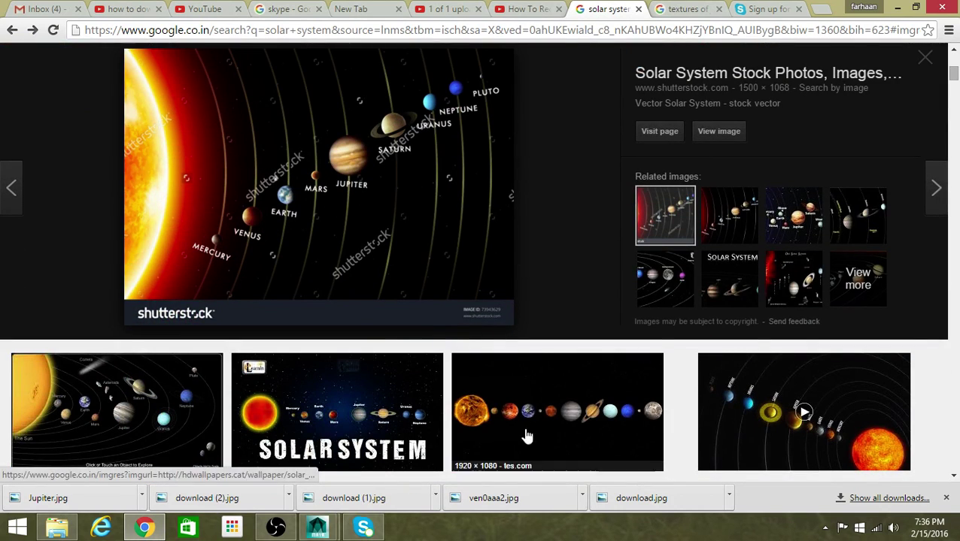
click(664, 8)
scroll(376, 75, up, 3)
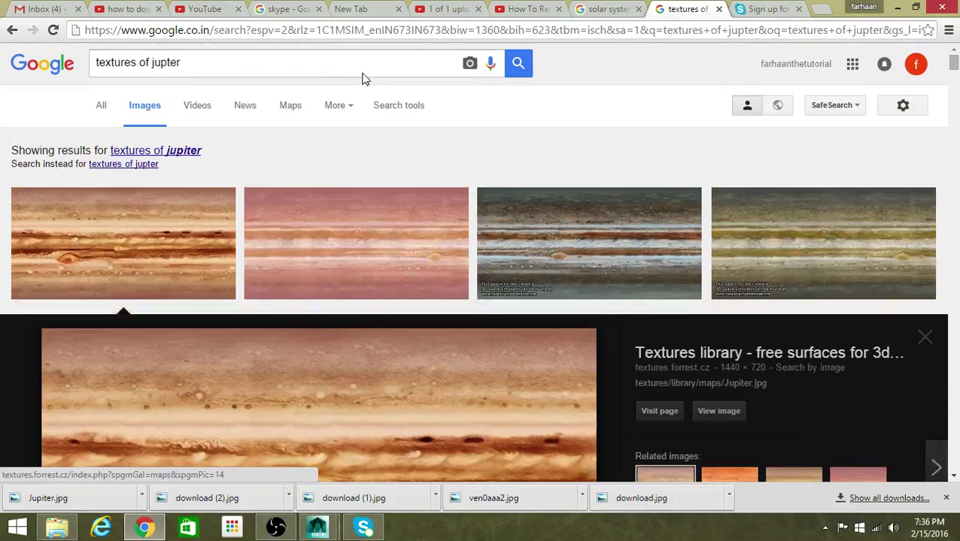
click(248, 59)
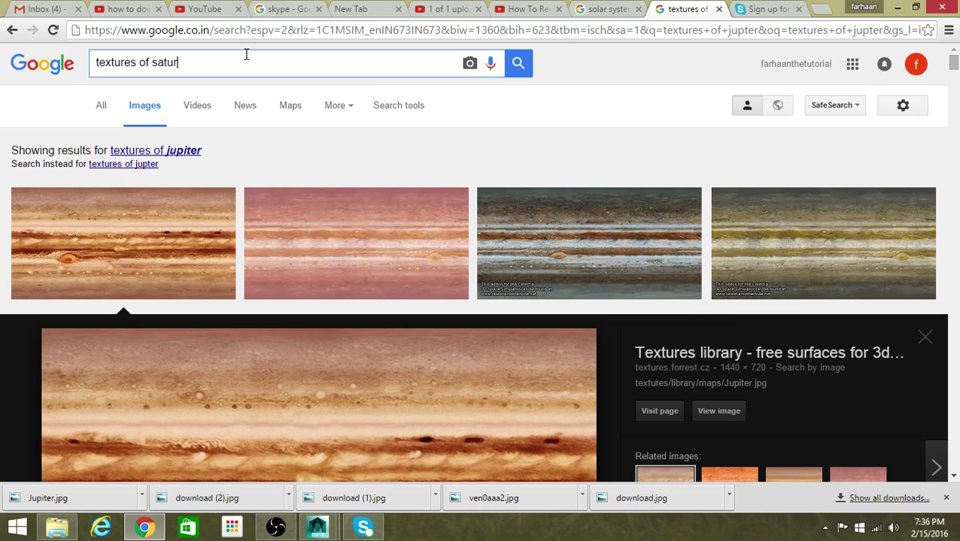
key(Return)
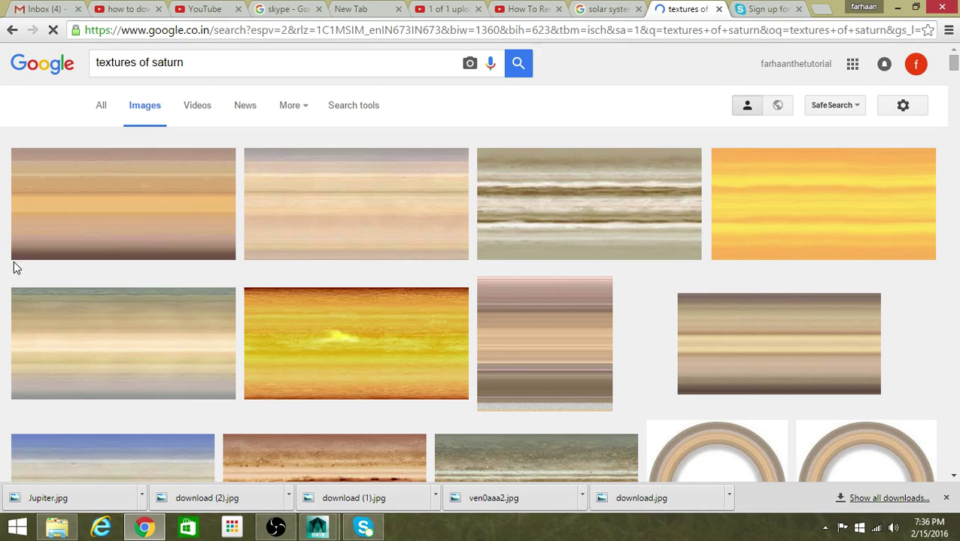
- Save the first Saturn texture result as download (3).jpg
click(119, 237)
right_click(342, 322)
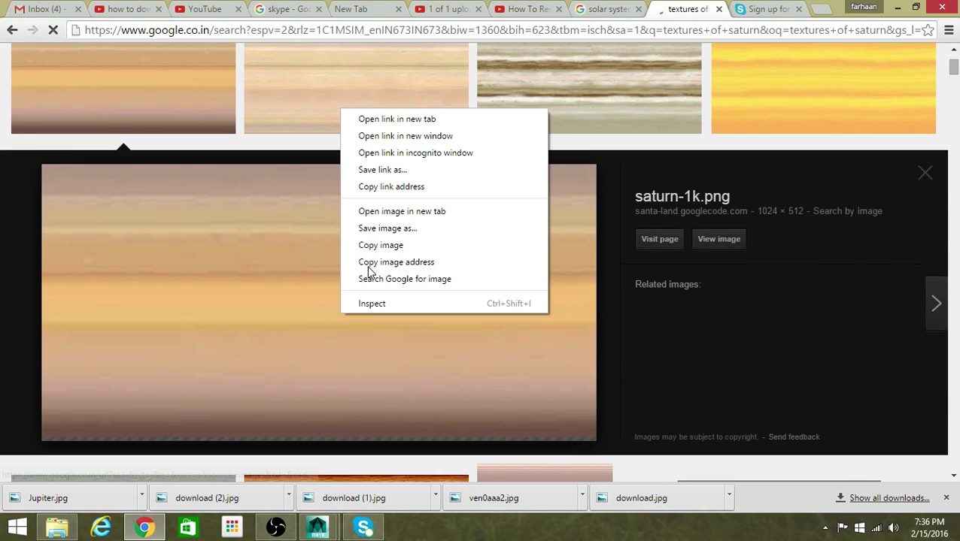
click(380, 230)
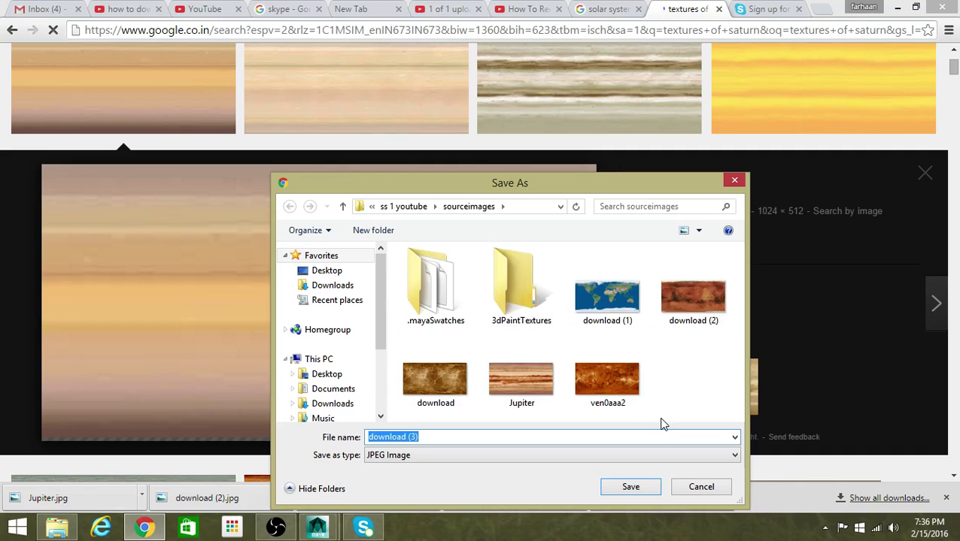
click(631, 487)
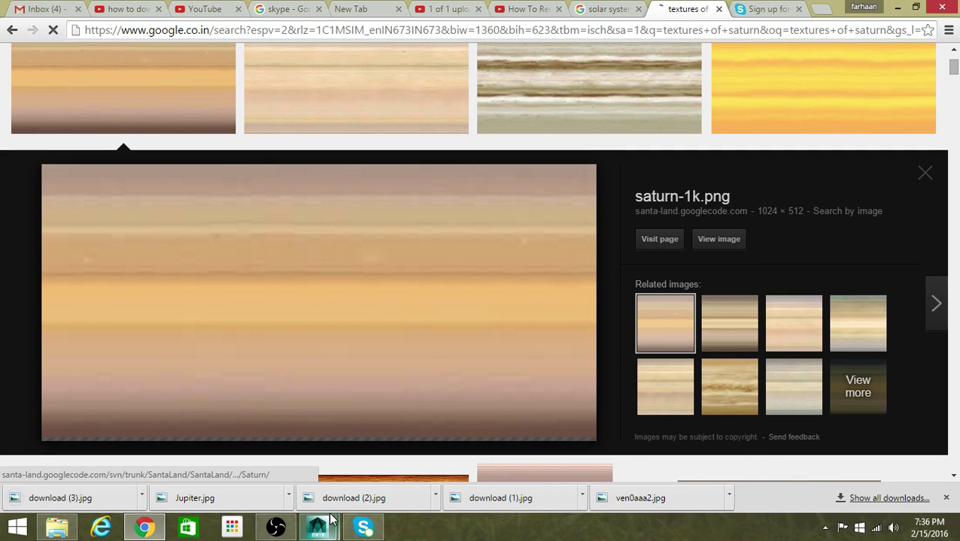
- In Maya, give the grey sphere beside Jupiter a new Lambert with a File colour texture
mouse_move(317, 528)
click(371, 469)
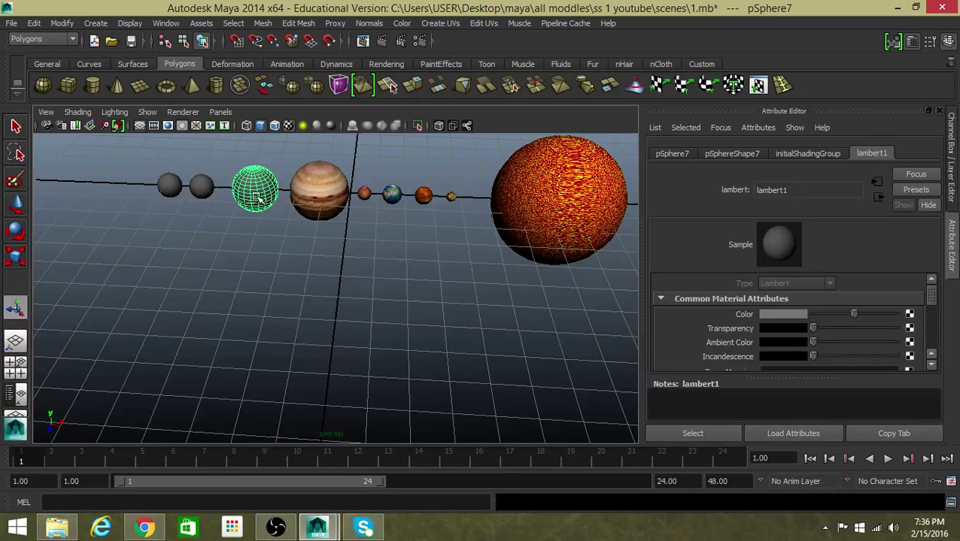
right_drag(256, 195, 284, 469)
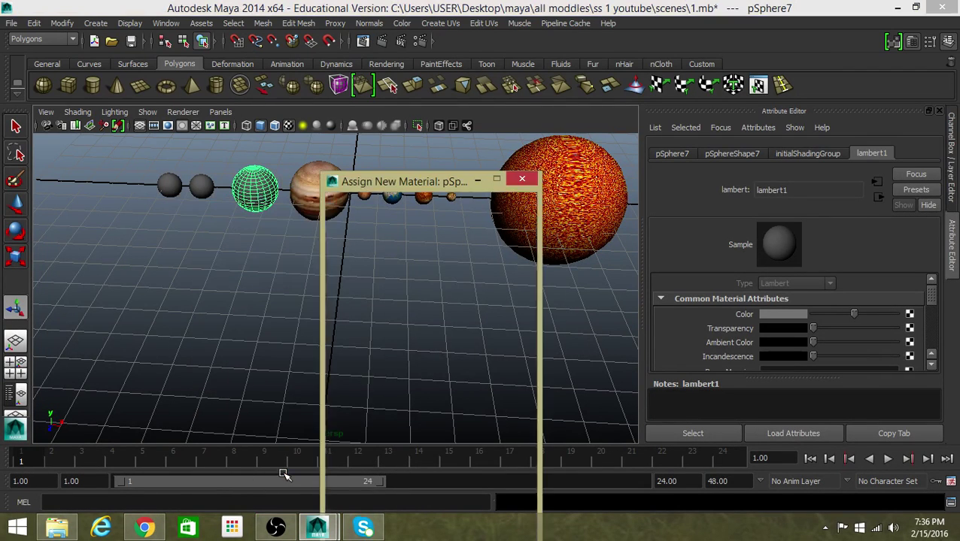
click(419, 294)
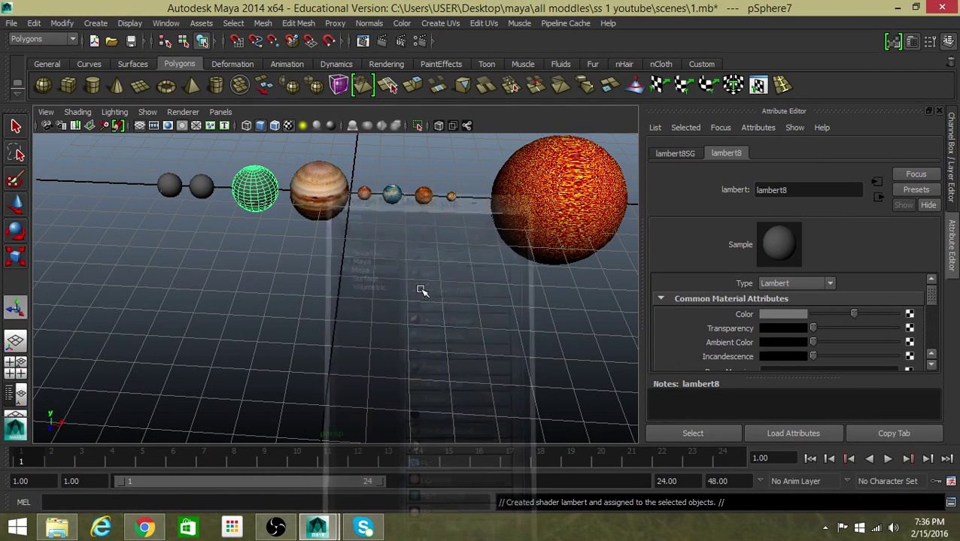
click(910, 315)
click(537, 295)
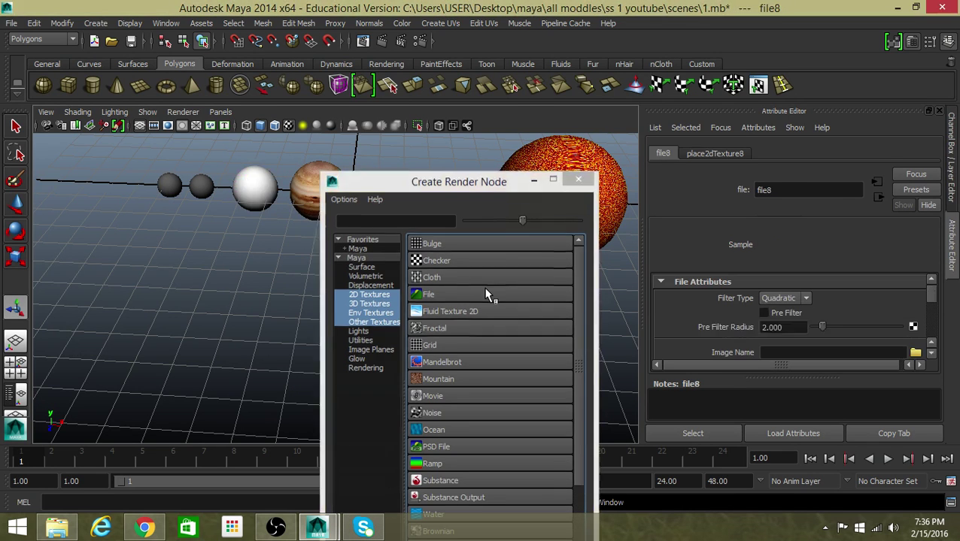
- Look through the sourceimages files for a Saturn map and find none yet
click(915, 353)
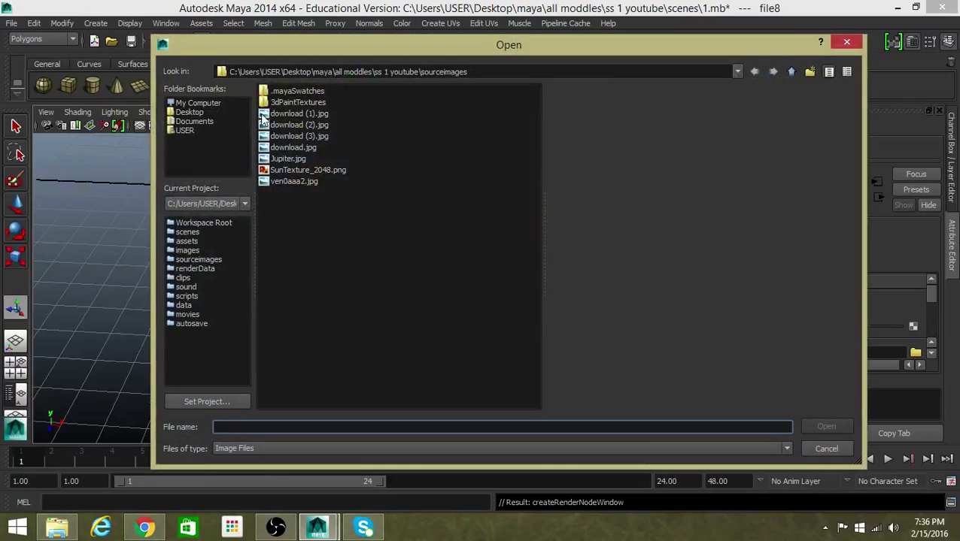
click(276, 115)
key(Down)
key(Down)
key(Down)
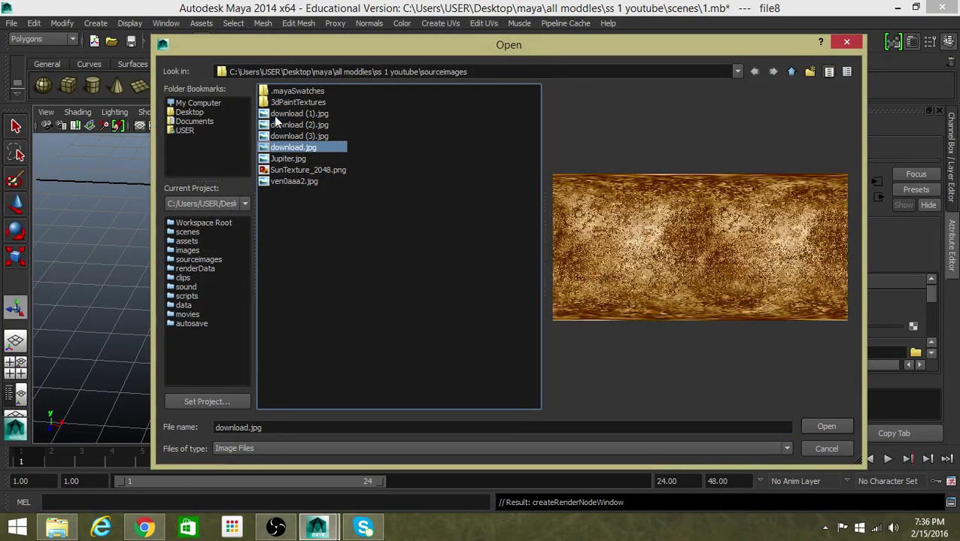
key(Up)
key(Up)
key(Down)
key(Down)
key(Down)
key(Down)
key(Down)
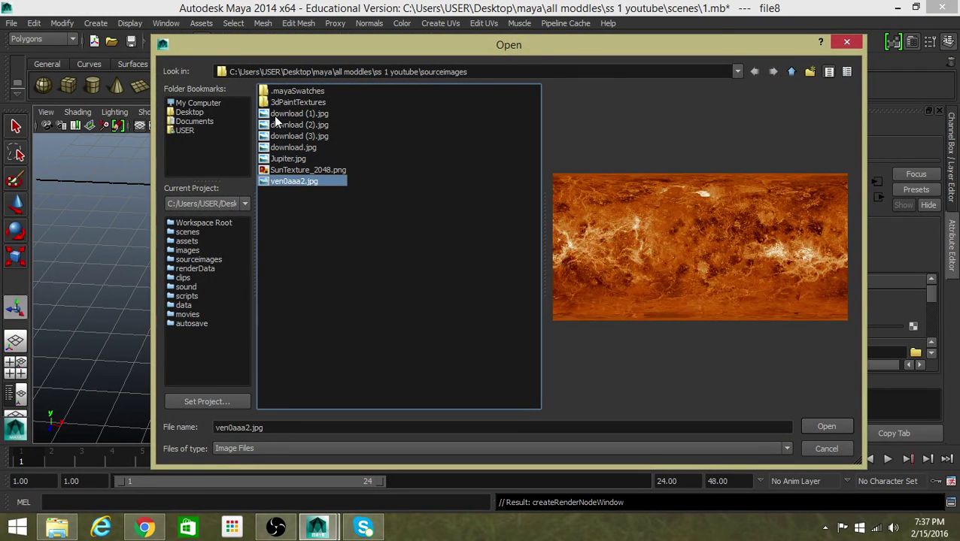
key(Up)
key(Up)
key(Up)
key(Up)
key(Up)
key(Up)
key(Up)
key(Down)
key(Down)
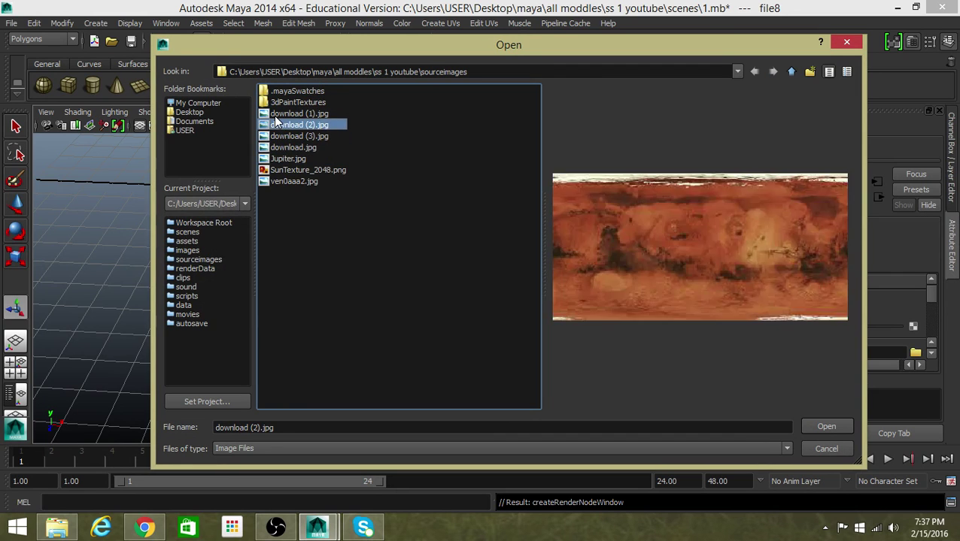
key(Down)
key(Down)
key(Down)
key(Up)
key(Up)
key(Up)
key(Up)
key(Down)
key(Down)
key(Down)
key(Down)
key(Down)
key(Down)
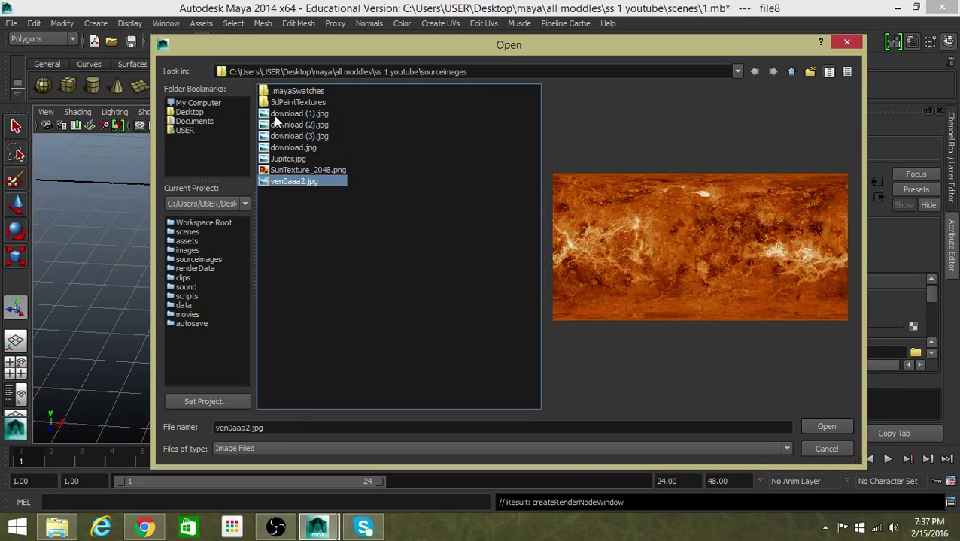
click(145, 526)
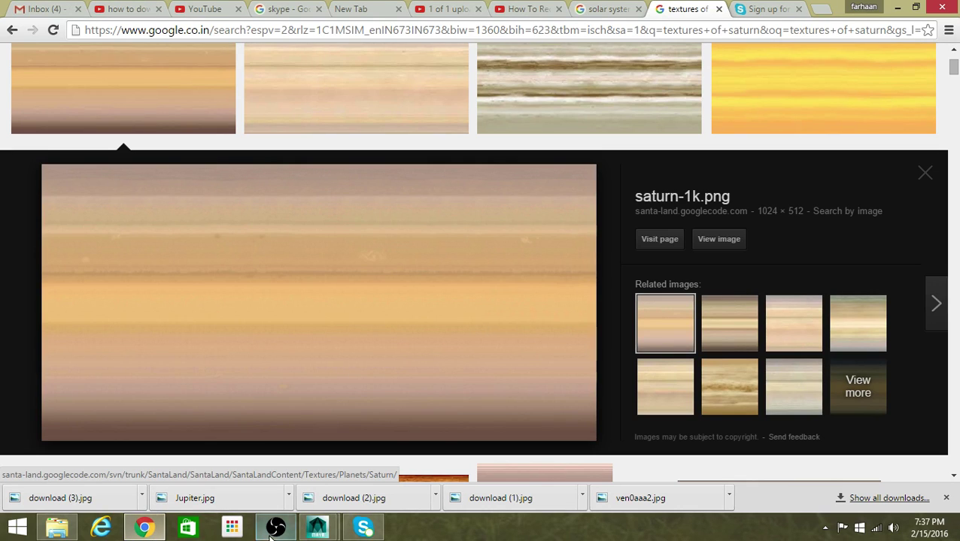
- Save the Saturn preview image to sourceimages under its saturn-1k.png name
scroll(347, 126, up, 3)
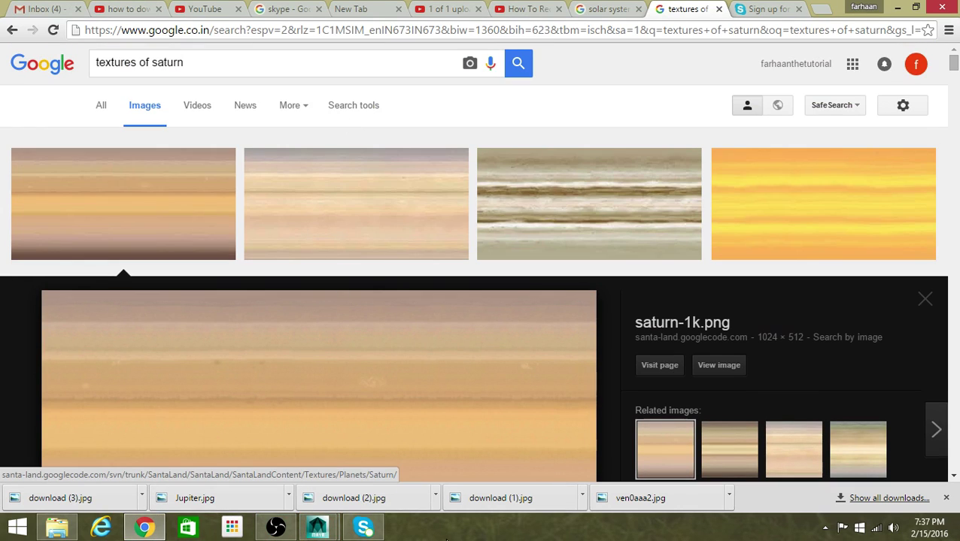
right_click(356, 386)
click(427, 292)
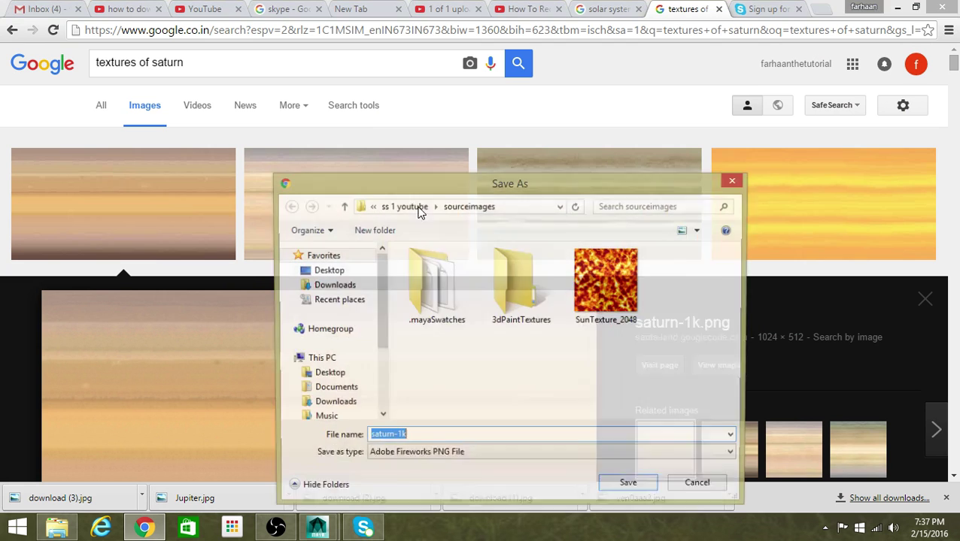
click(630, 487)
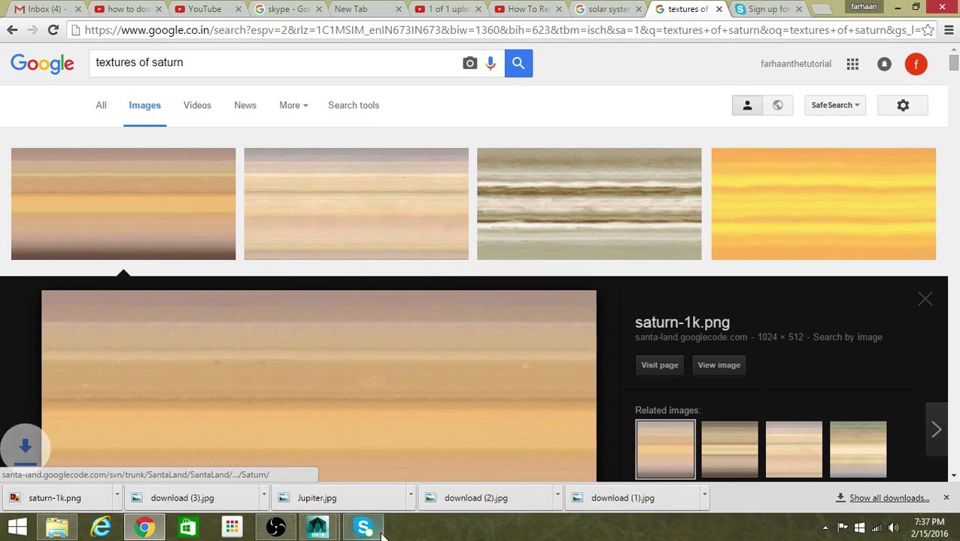
click(364, 526)
- Load saturn-1k.png as the file8 texture image in Maya
click(332, 530)
click(396, 454)
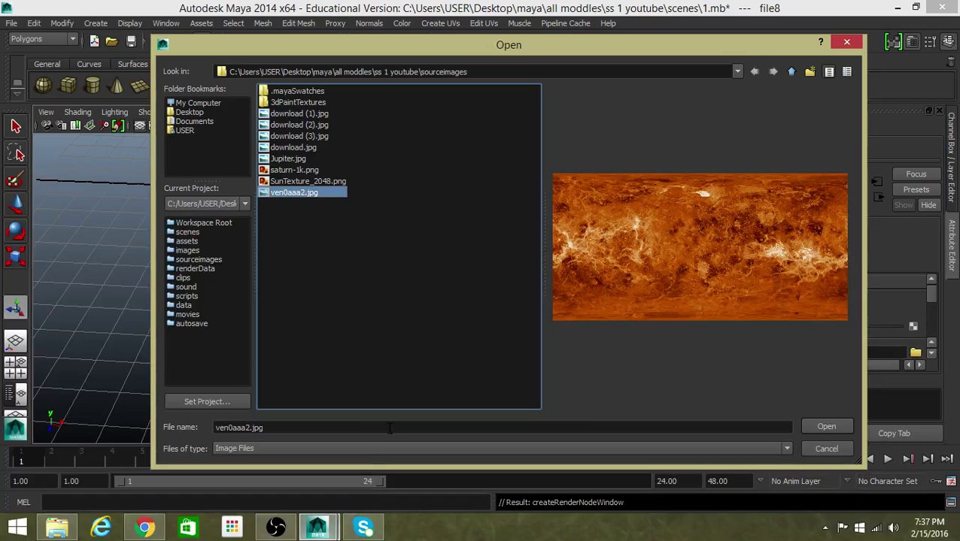
click(273, 173)
click(286, 182)
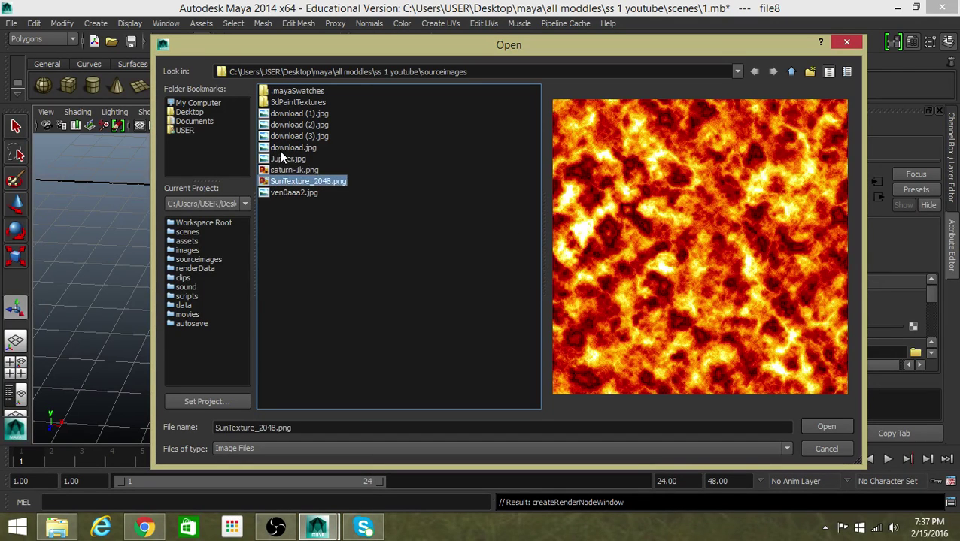
click(286, 170)
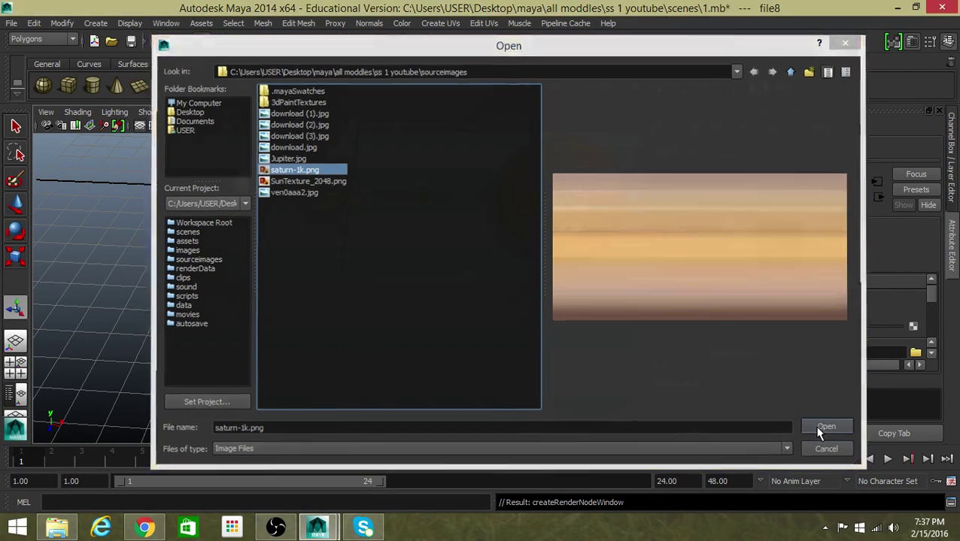
click(821, 428)
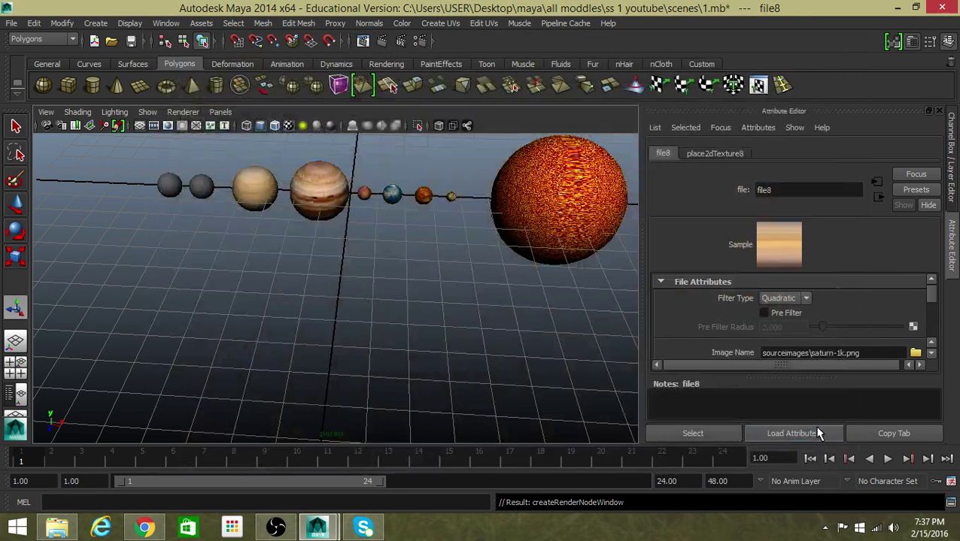
- Select the grey and Saturn spheres to check their materials, orbiting the view diagonally
click(201, 188)
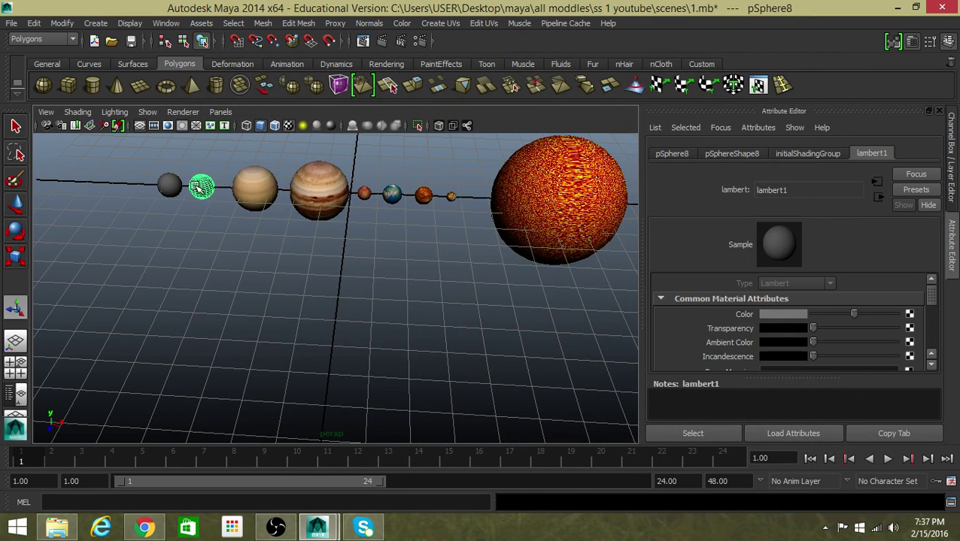
click(251, 190)
alt+drag(250, 263, 317, 485)
- Glance at the solar system reference picture in Chrome, then bring the Maya planet scene back
click(144, 527)
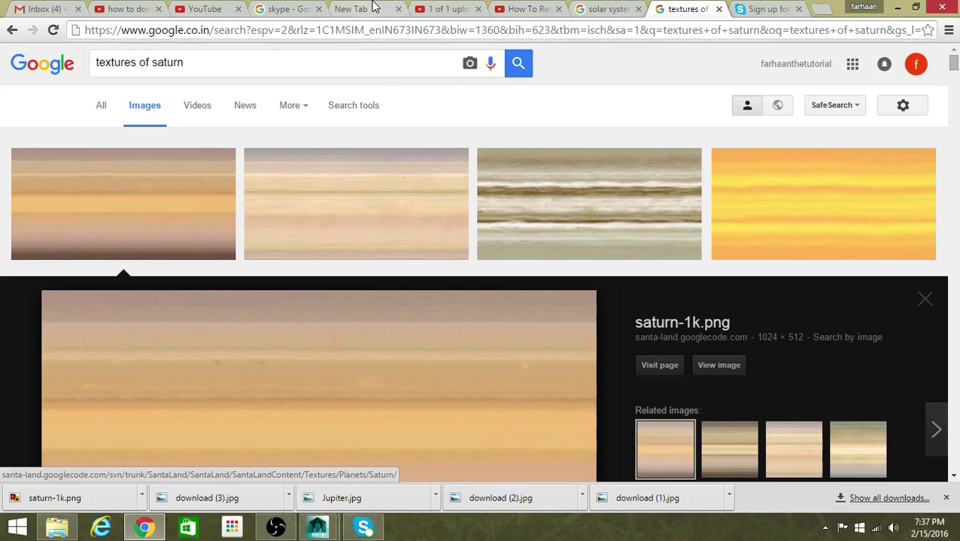
click(605, 8)
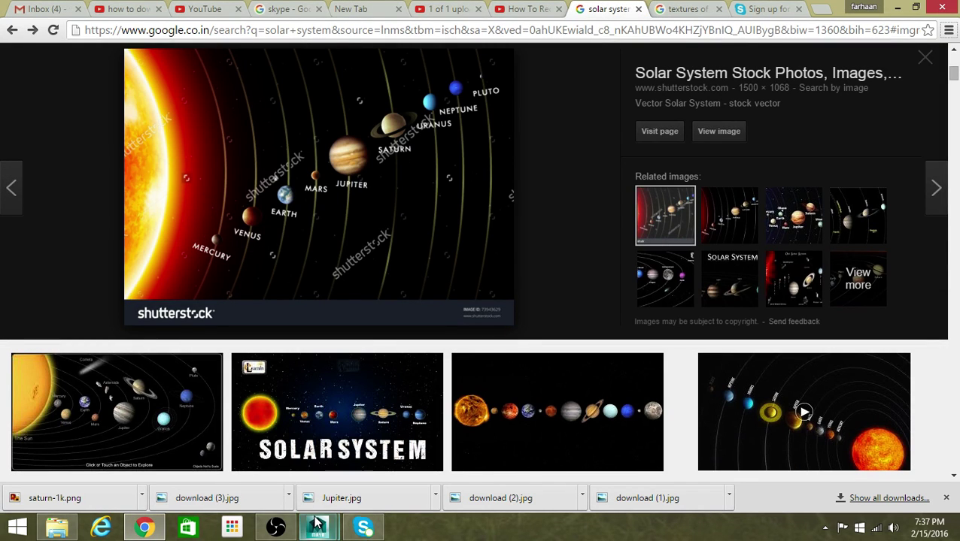
mouse_move(331, 533)
click(366, 467)
alt+drag(255, 351, 331, 312)
click(279, 531)
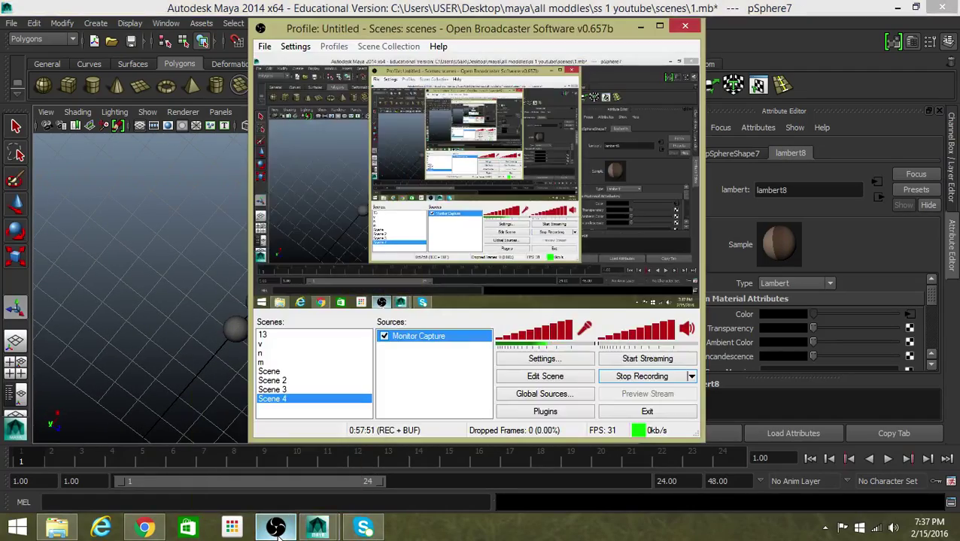
click(279, 531)
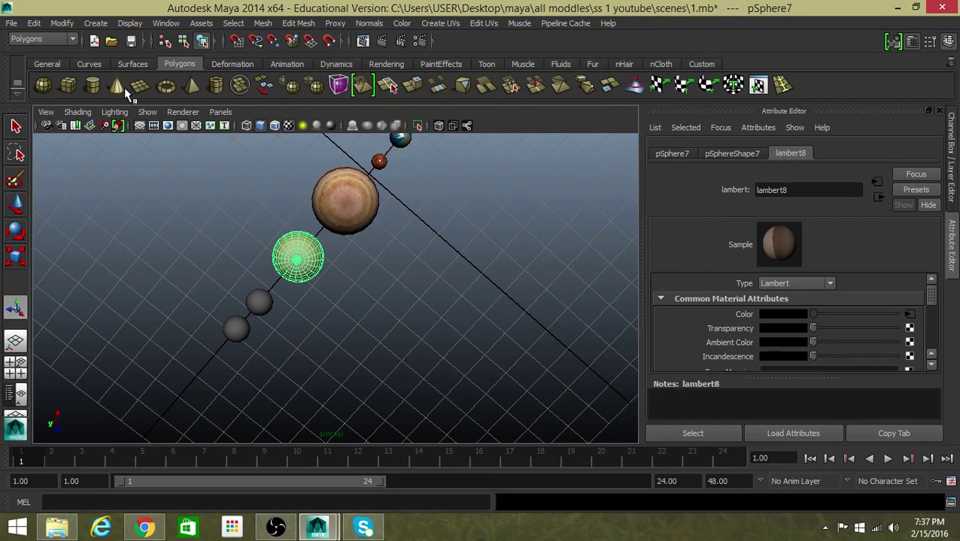
- Draw a polygon torus centred on the Saturn sphere
click(167, 85)
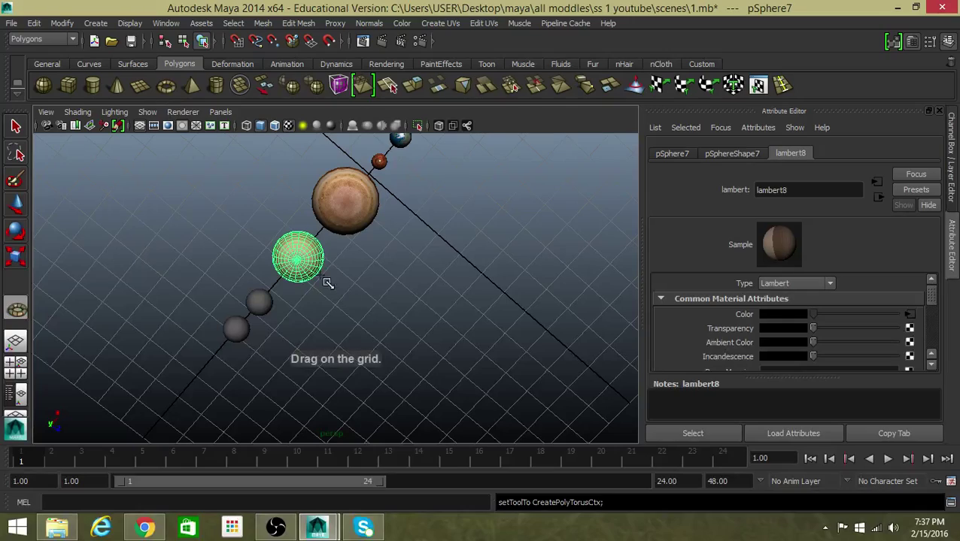
mouse_move(298, 264)
mouse_down()
mouse_move(343, 295)
mouse_move(391, 307)
mouse_move(569, 298)
mouse_up()
click(516, 313)
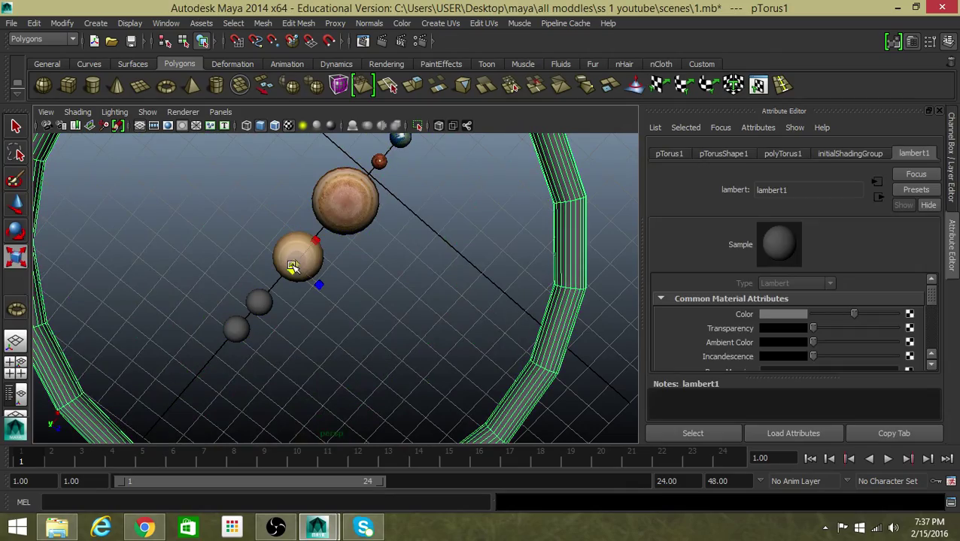
- Scale the torus down so it sits snugly around Saturn, then deselect it
alt+drag(358, 285, 34, 318)
drag(286, 322, 197, 323)
alt+drag(326, 398, 188, 430)
scroll(317, 336, up, 5)
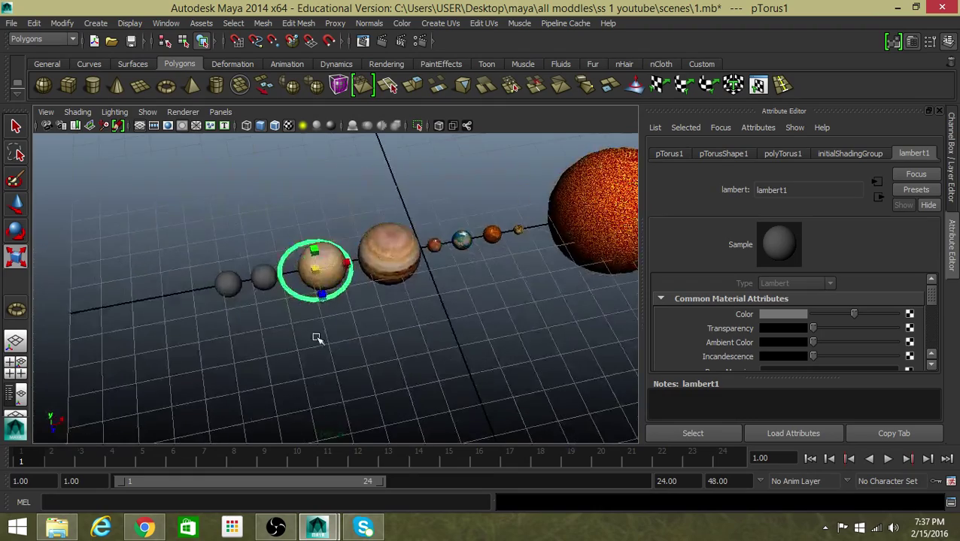
drag(335, 299, 336, 300)
key(w)
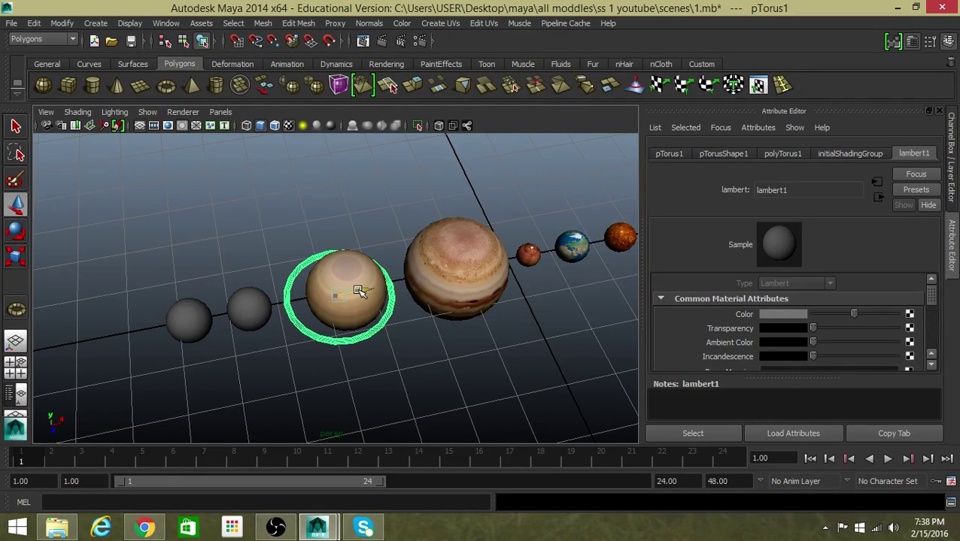
alt+drag(363, 284, 331, 268)
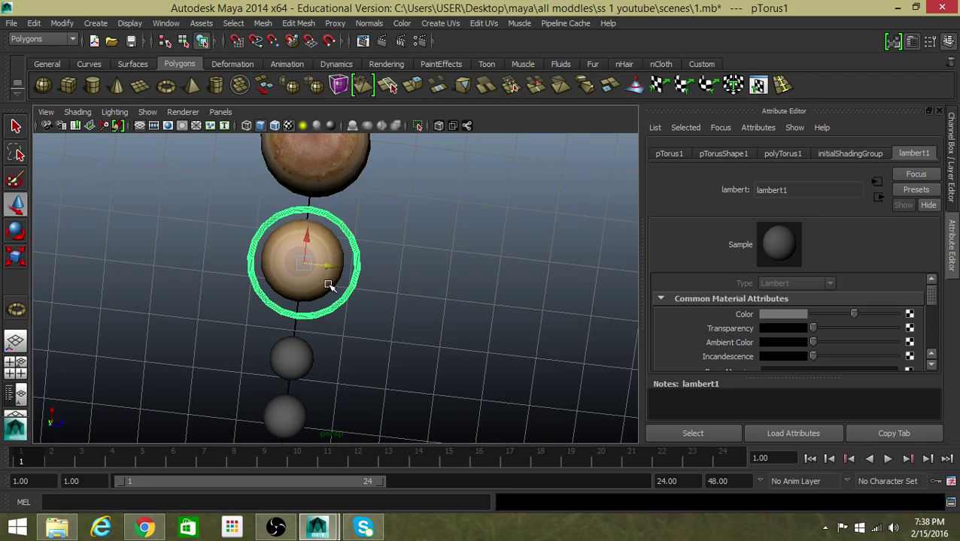
click(413, 336)
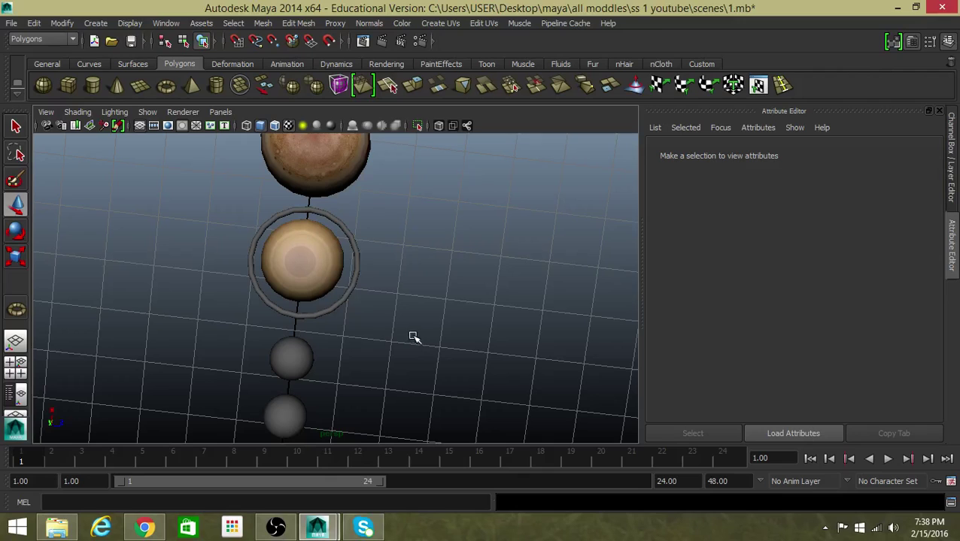
- Select the Saturn sphere and check its Translate and Rotate values in the Channel Box
click(353, 265)
click(407, 261)
click(329, 262)
click(952, 170)
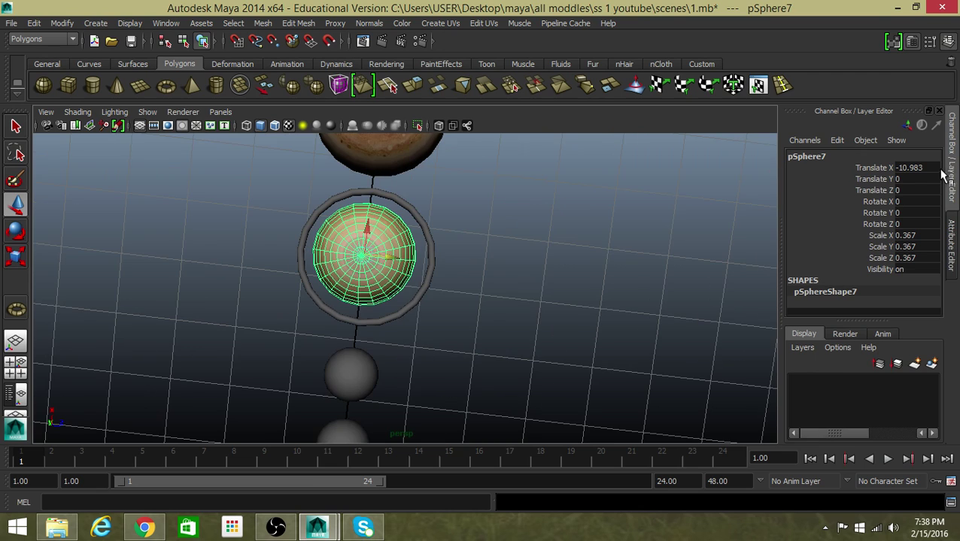
click(919, 173)
click(906, 225)
click(914, 190)
click(913, 179)
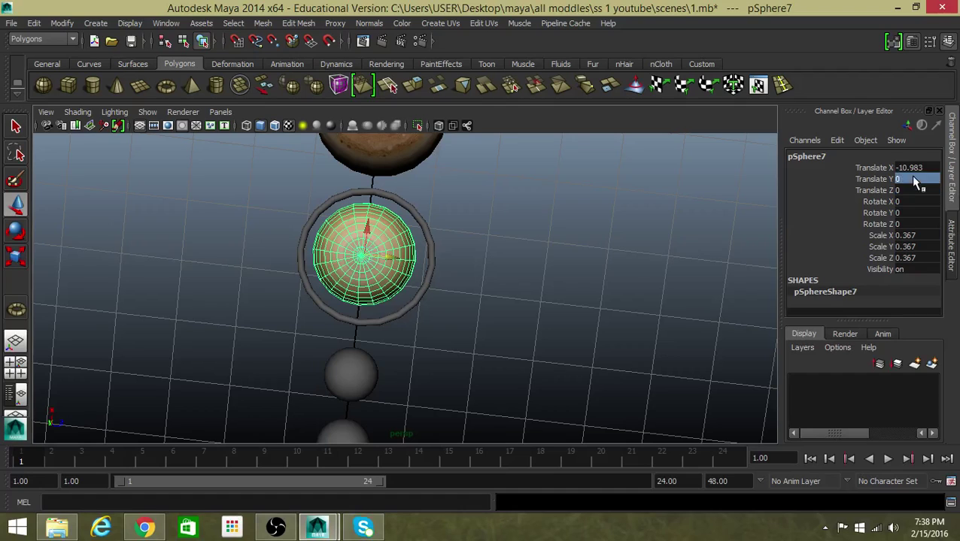
- Nudge the ring and the Saturn sphere along Z until the ring is centred on the planet
click(413, 306)
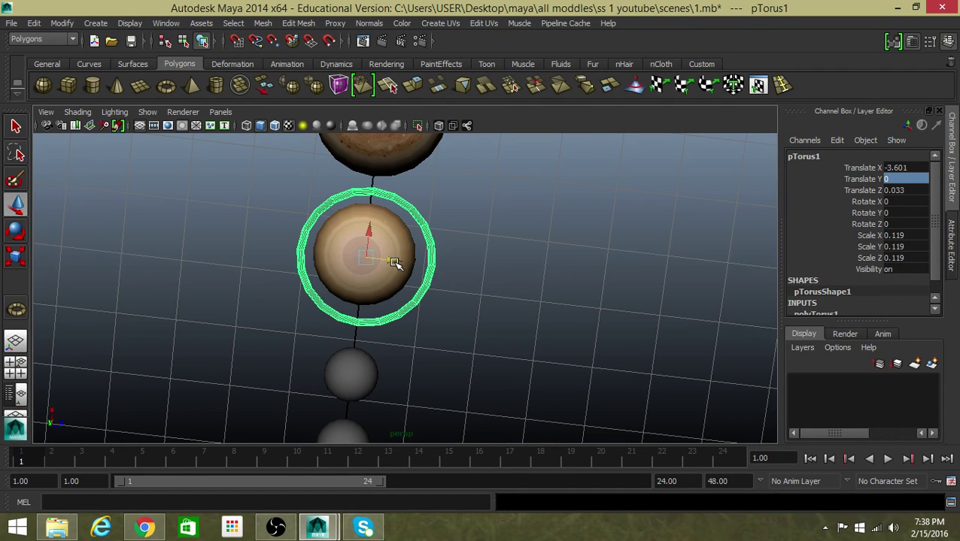
drag(395, 262, 390, 264)
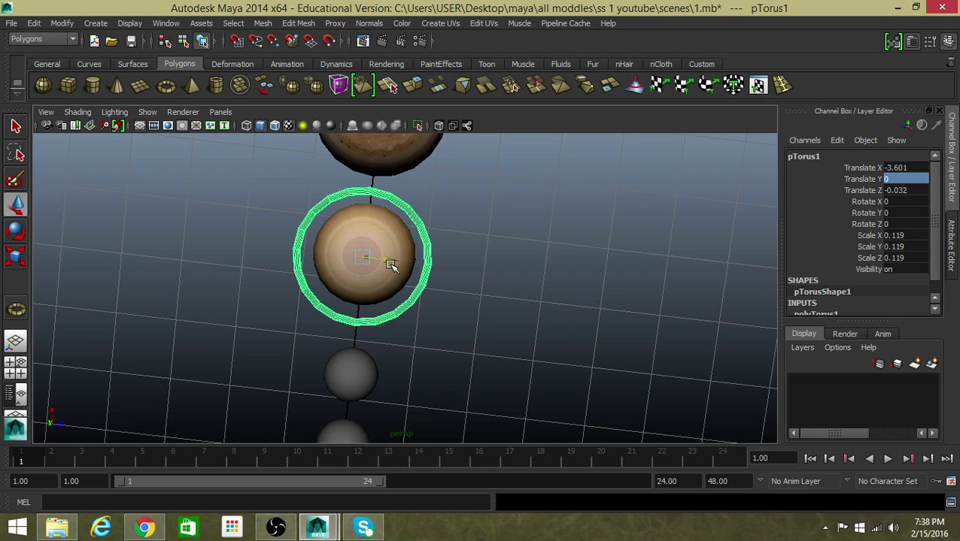
click(484, 245)
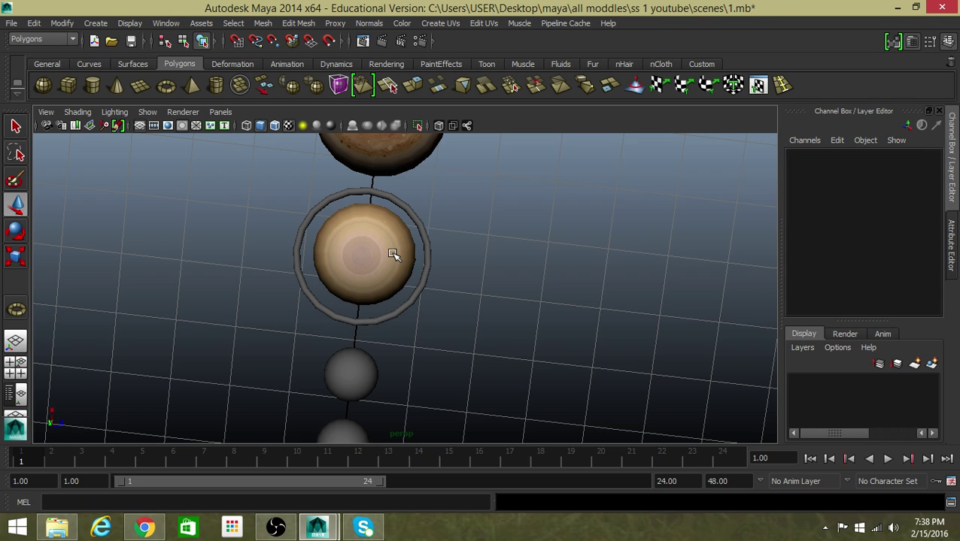
click(394, 256)
drag(384, 258, 385, 258)
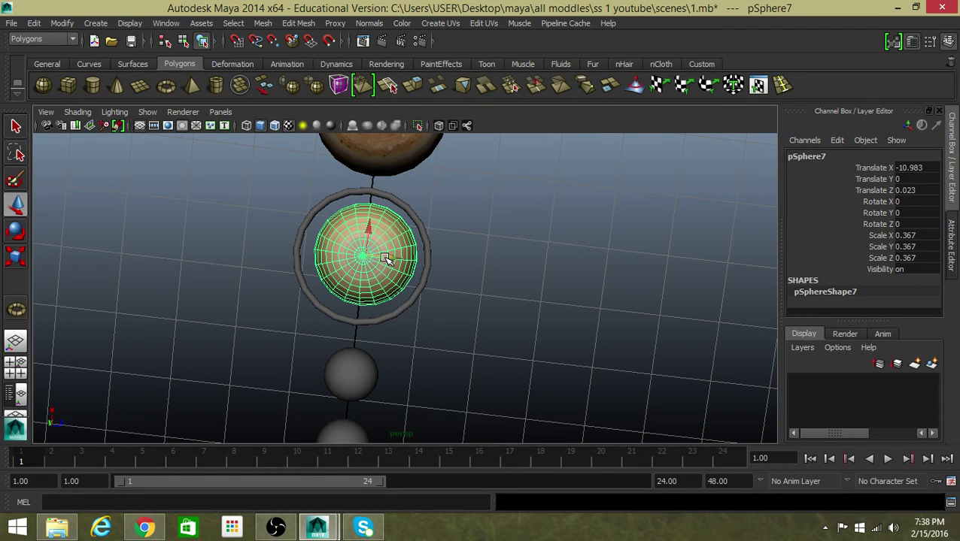
click(482, 243)
click(429, 249)
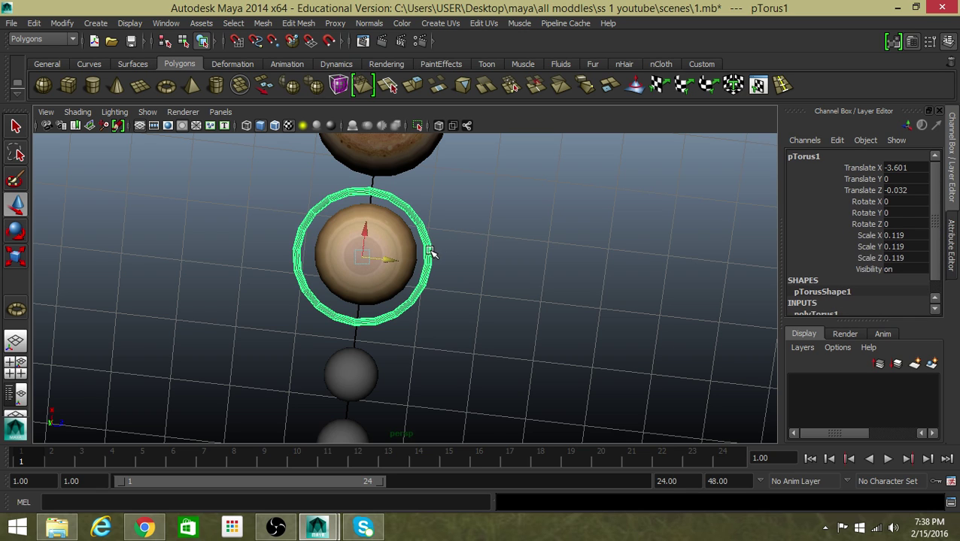
drag(385, 258, 388, 260)
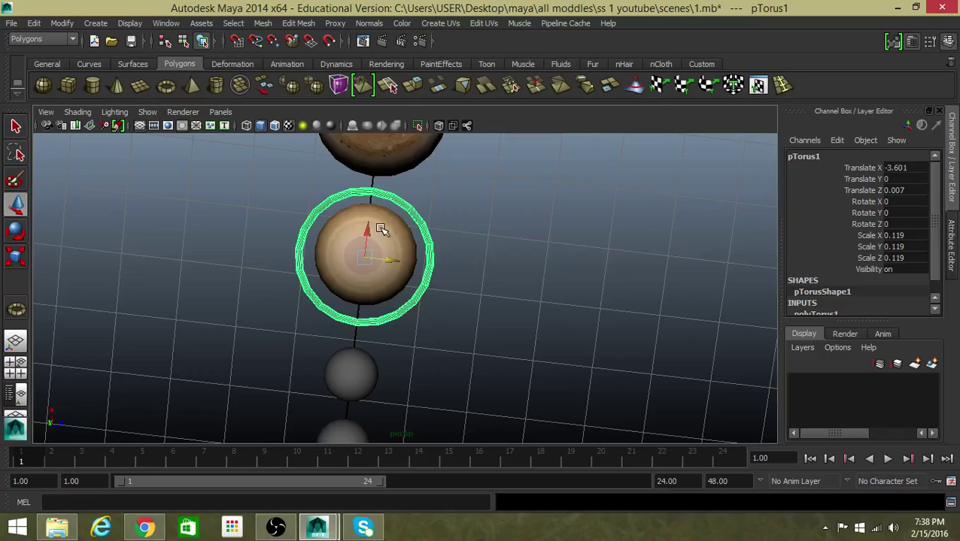
click(497, 283)
- Tumble the view down to see the planets and ring side-on
key(ctrl+s)
alt+drag(497, 283, 689, 231)
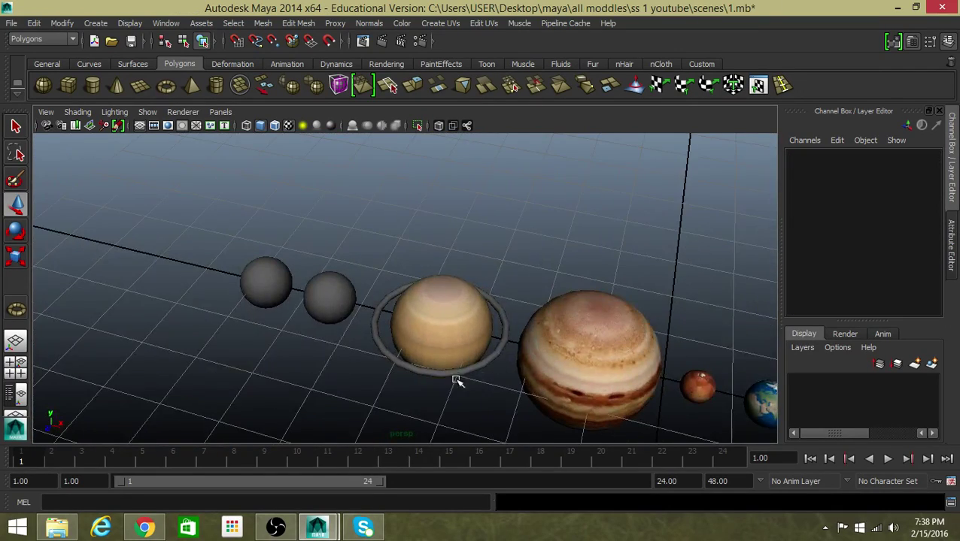
alt+drag(456, 381, 491, 386)
- Start saving the solar system reference image in Chrome, then cancel
click(144, 528)
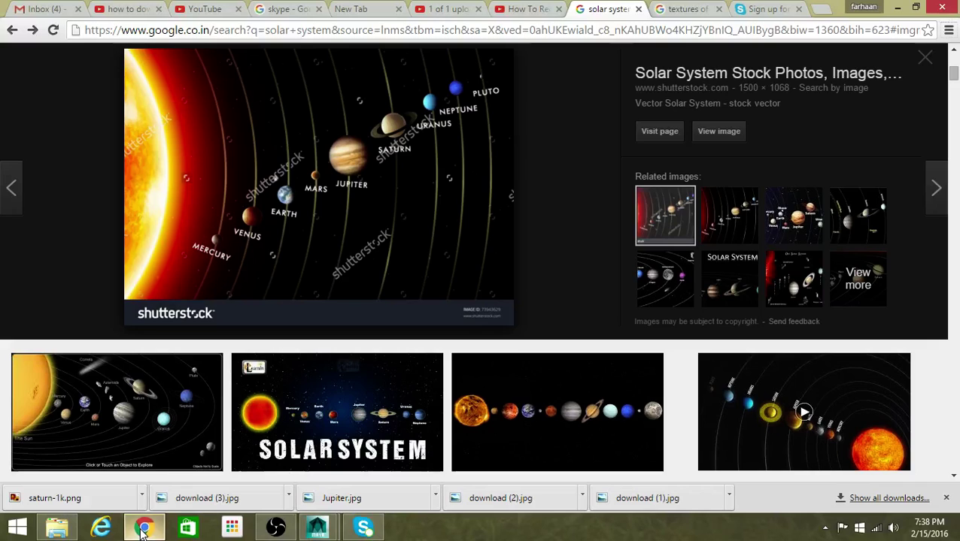
right_click(442, 113)
click(496, 238)
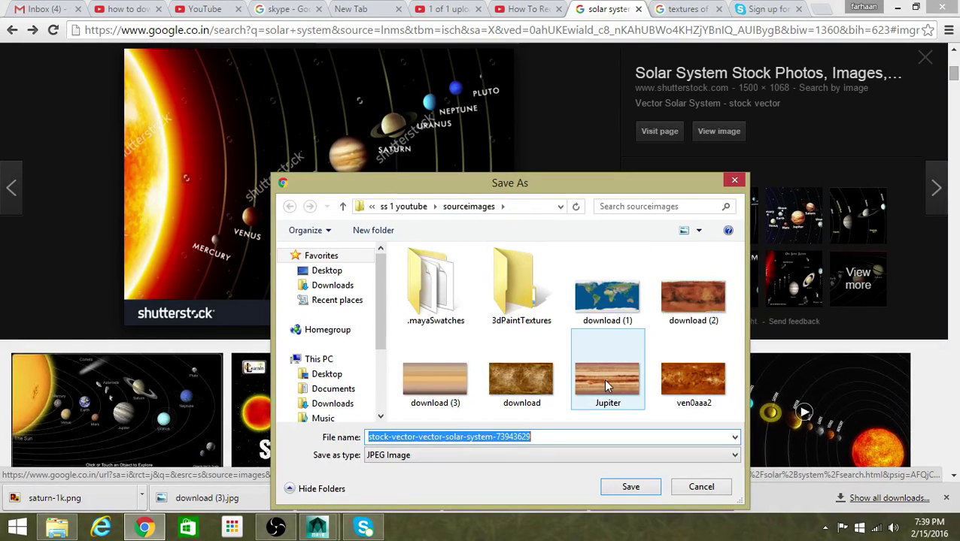
click(703, 488)
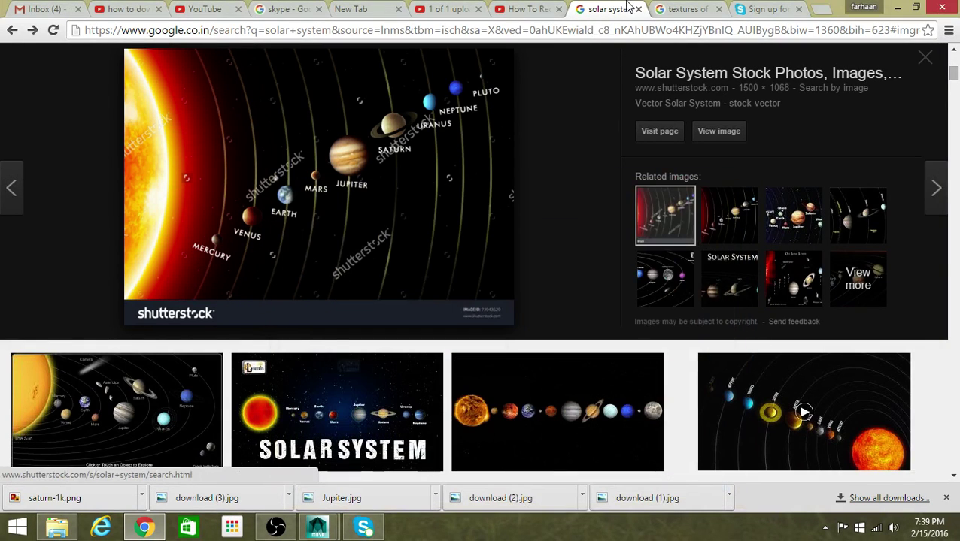
- Change the image search from Saturn to Uranus textures
click(673, 9)
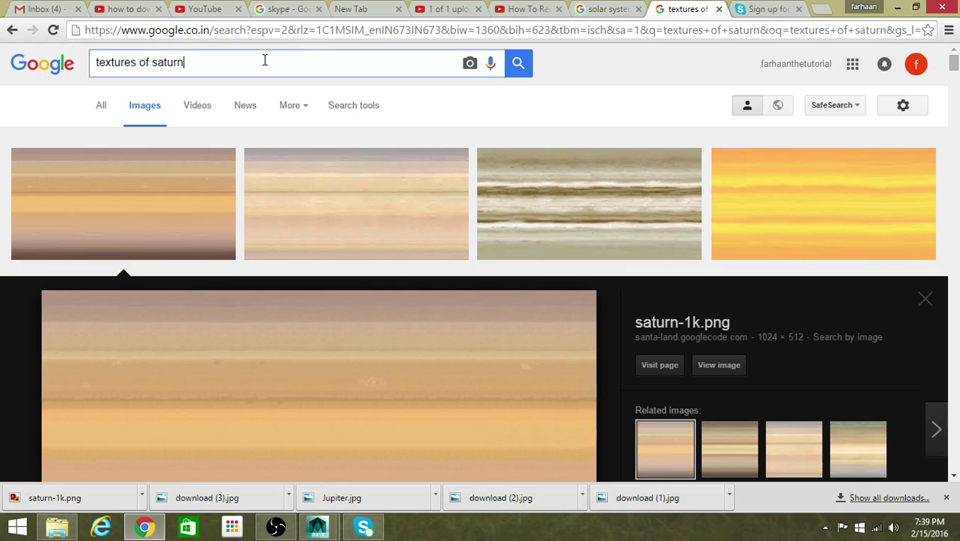
drag(265, 63, 158, 60)
text(us)
key(Return)
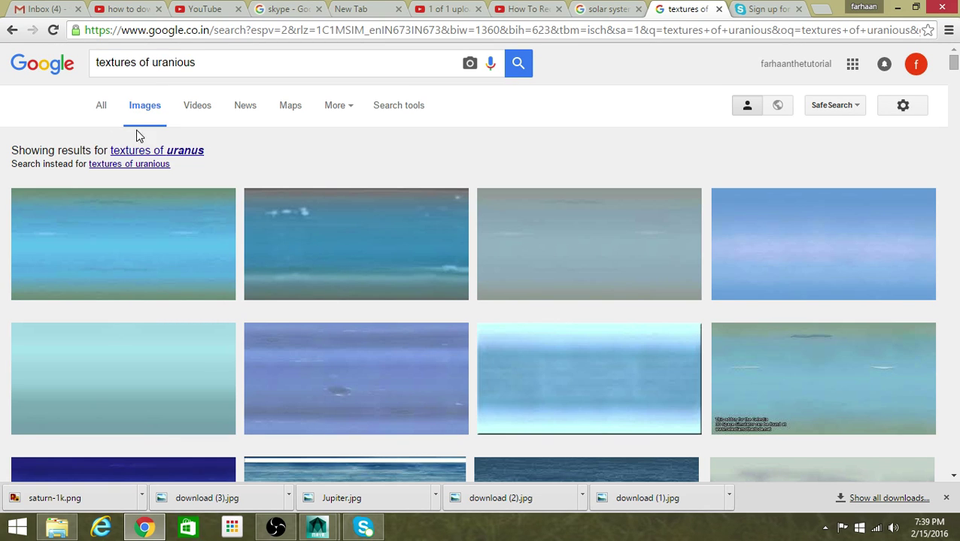
- Save the first Uranus texture as download (4) and return to Maya
click(94, 240)
right_click(273, 216)
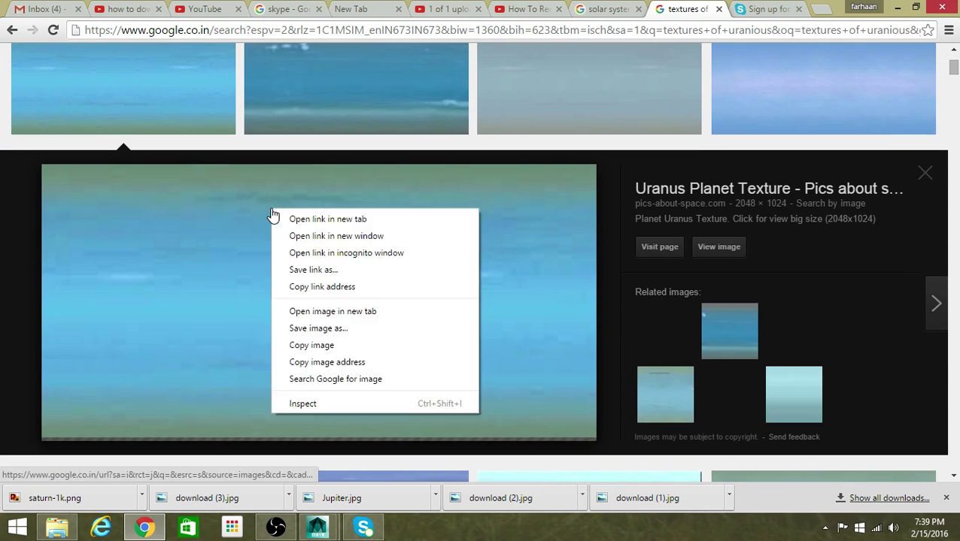
click(340, 328)
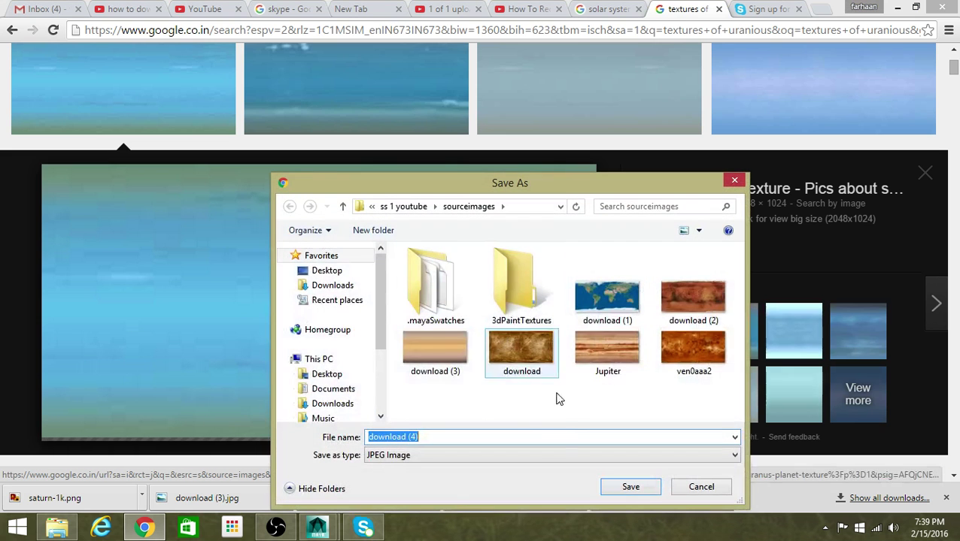
click(615, 486)
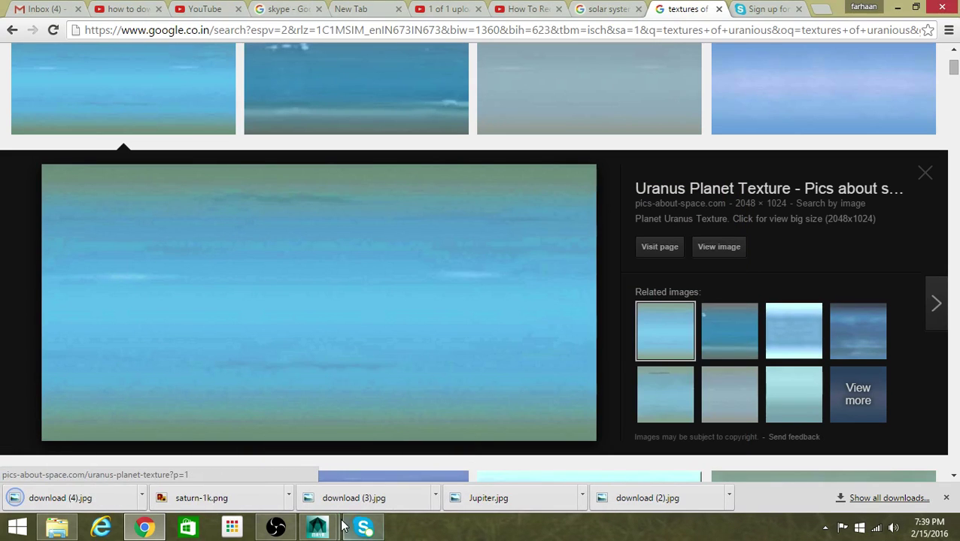
mouse_move(331, 527)
click(443, 467)
- Assign a new Lambert to the second sphere, mistakenly map a Fluid Texture 2D, then deselect
click(378, 346)
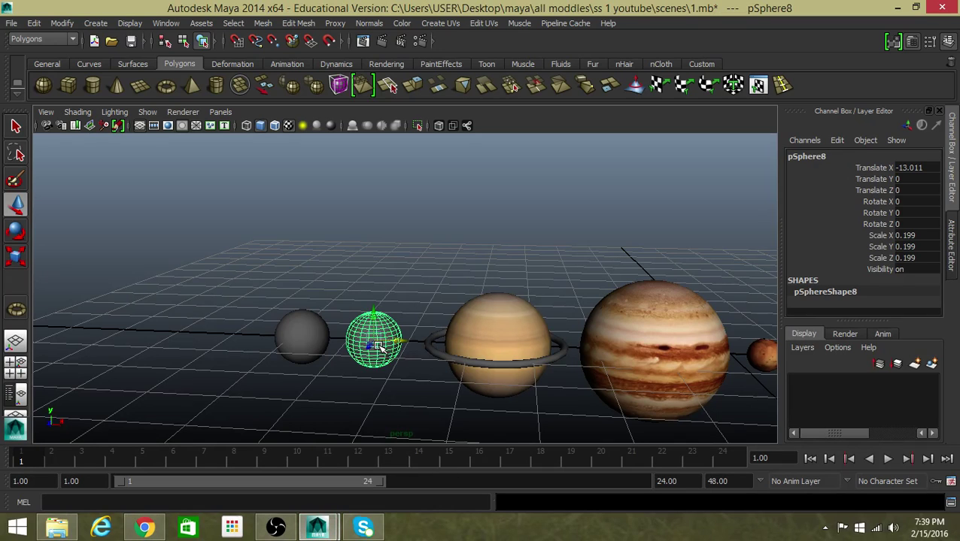
right_click(389, 320)
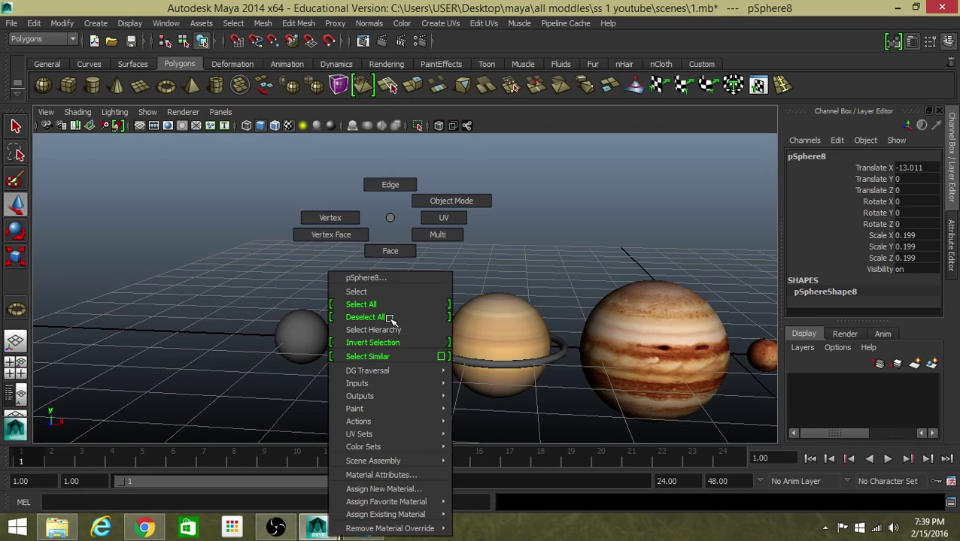
click(397, 490)
click(440, 292)
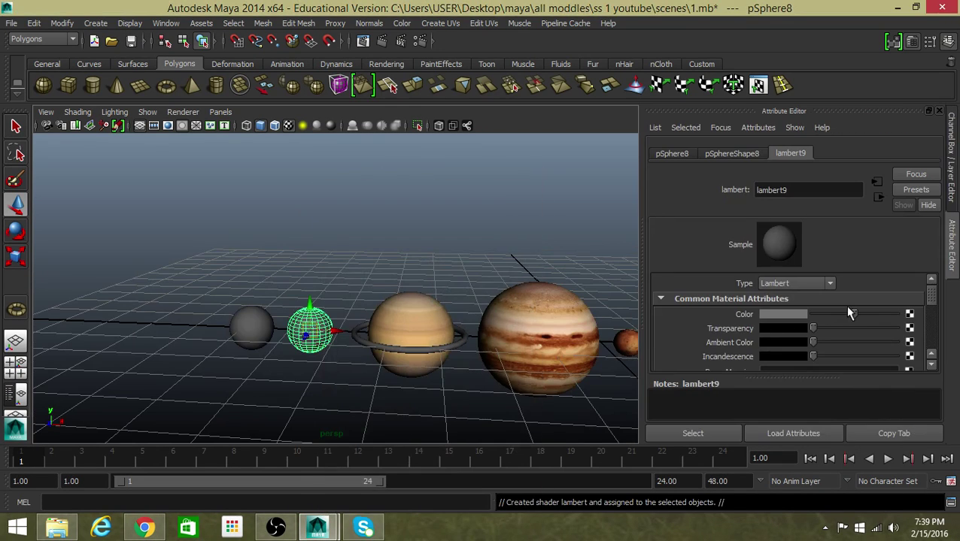
click(909, 315)
click(448, 311)
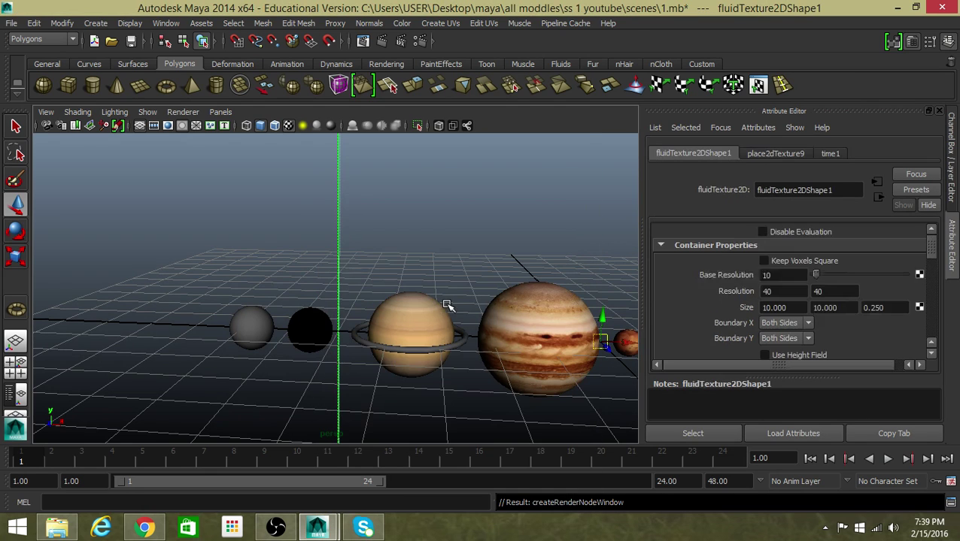
click(300, 291)
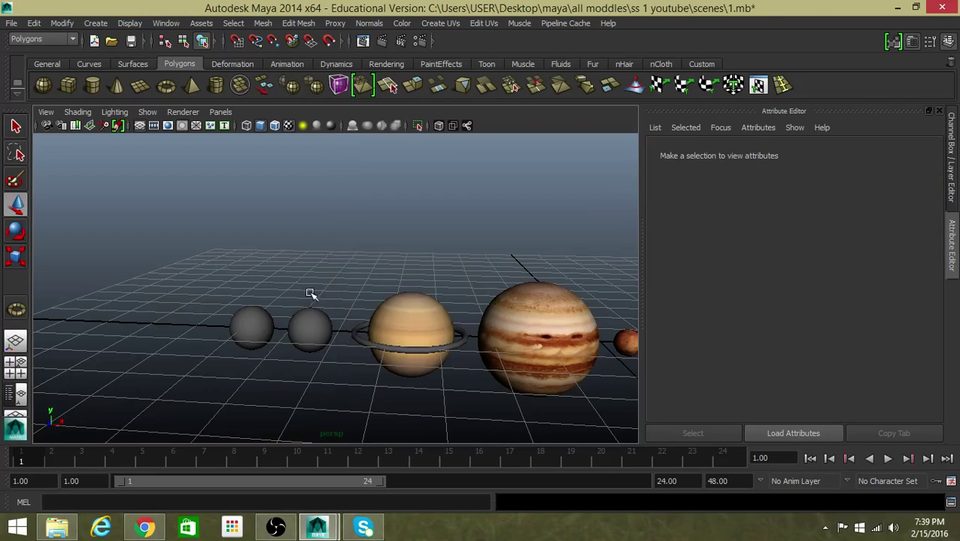
- Assign a fresh Lambert material lambert10 to the sphere with a File texture on Color
click(315, 333)
right_click(314, 333)
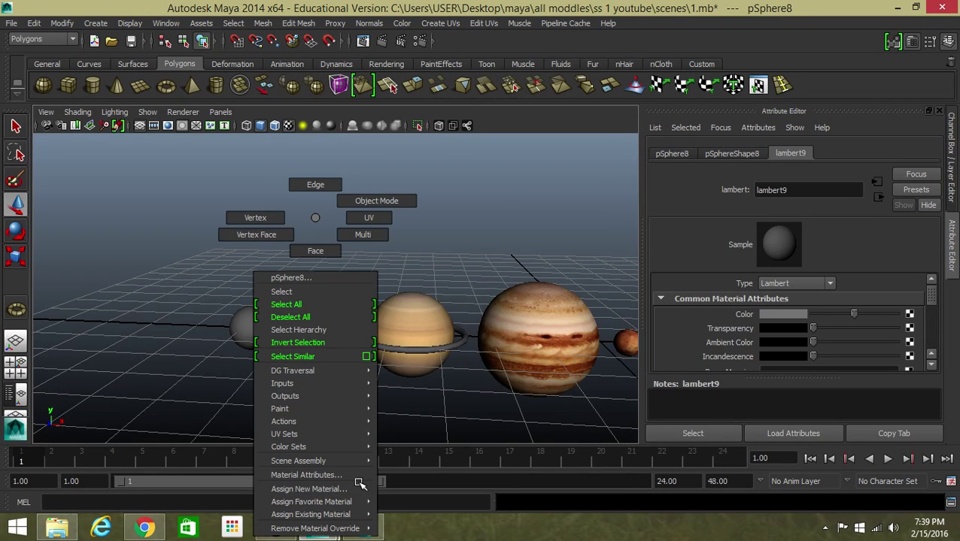
click(362, 486)
click(426, 294)
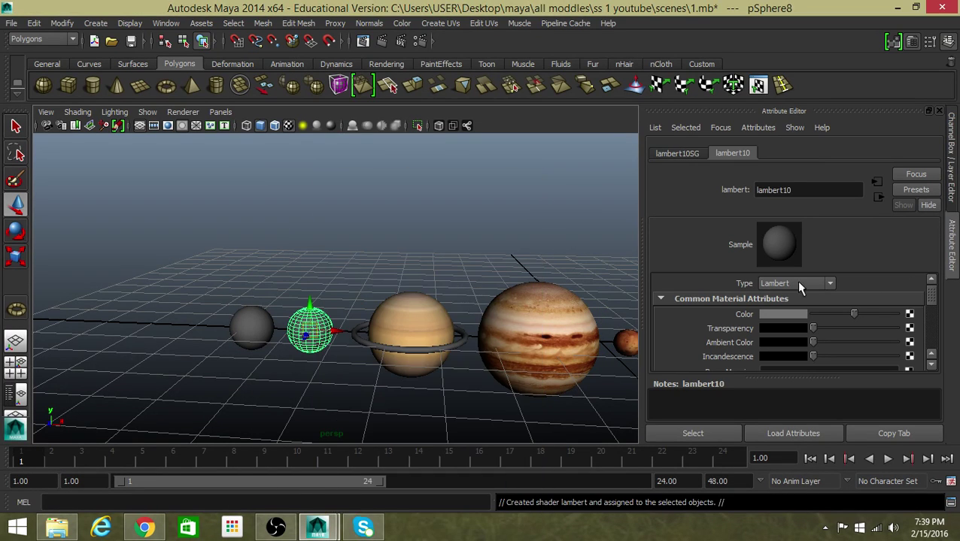
click(909, 315)
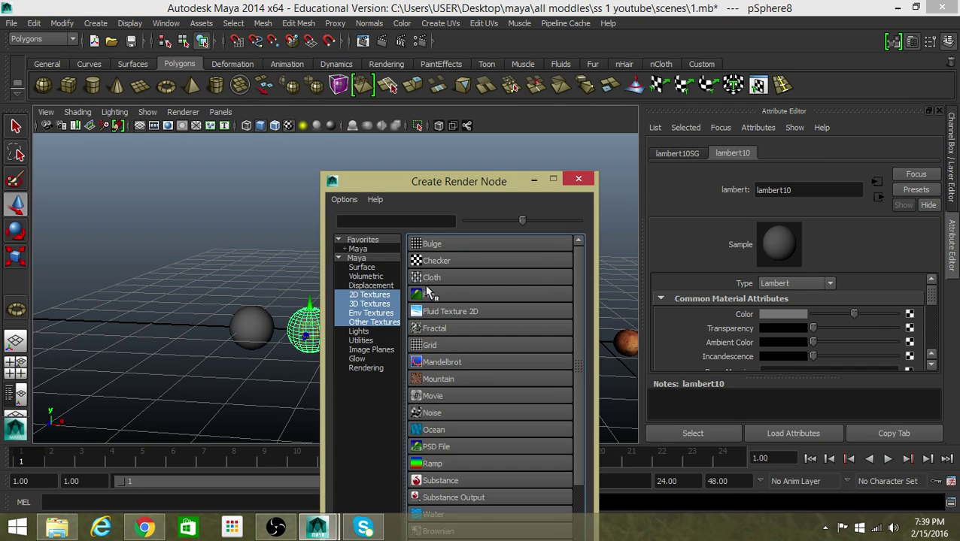
click(427, 293)
- Load download (4).jpg as the file texture image
click(915, 352)
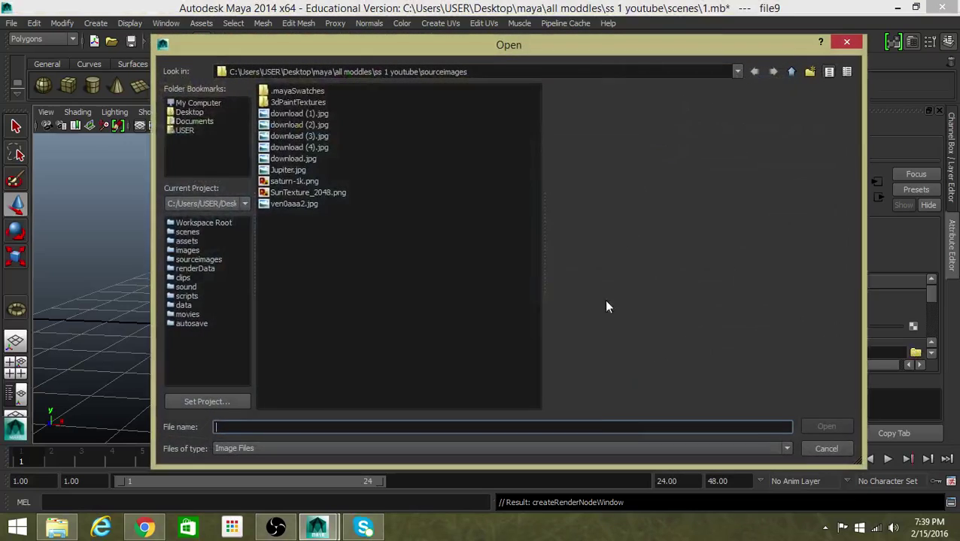
key(Up)
key(Up)
key(Up)
key(Up)
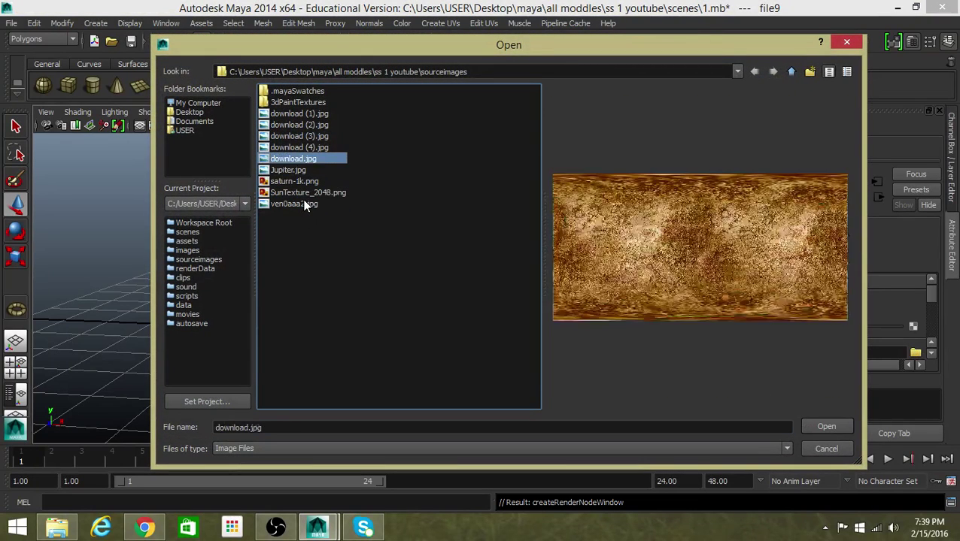
key(Up)
key(Up)
key(Down)
key(Down)
key(Up)
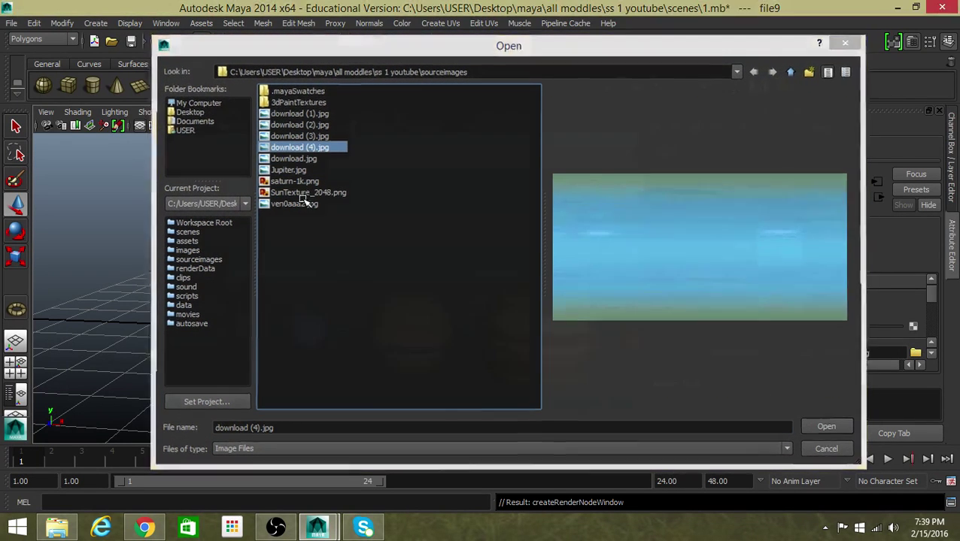
key(Return)
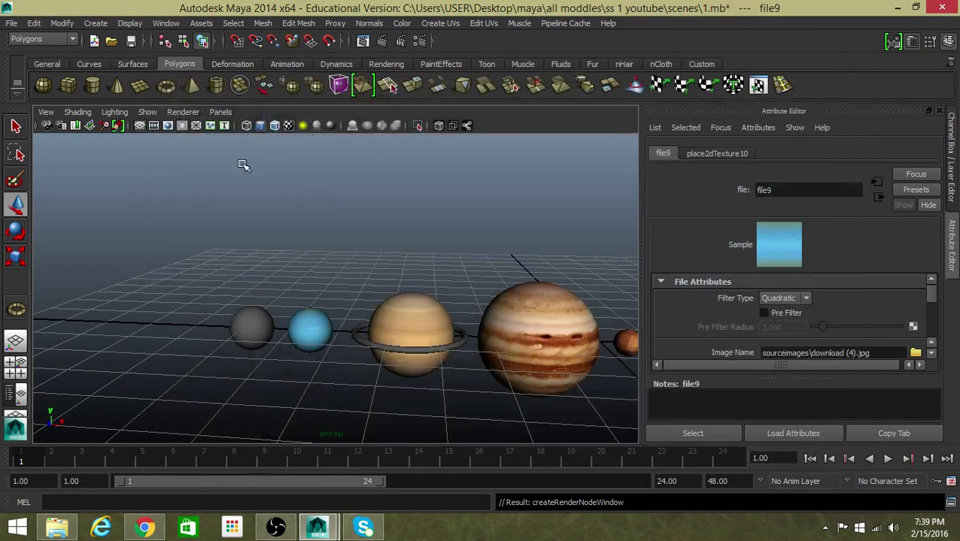
- Search Google Images for textures of neptune
click(144, 527)
click(609, 8)
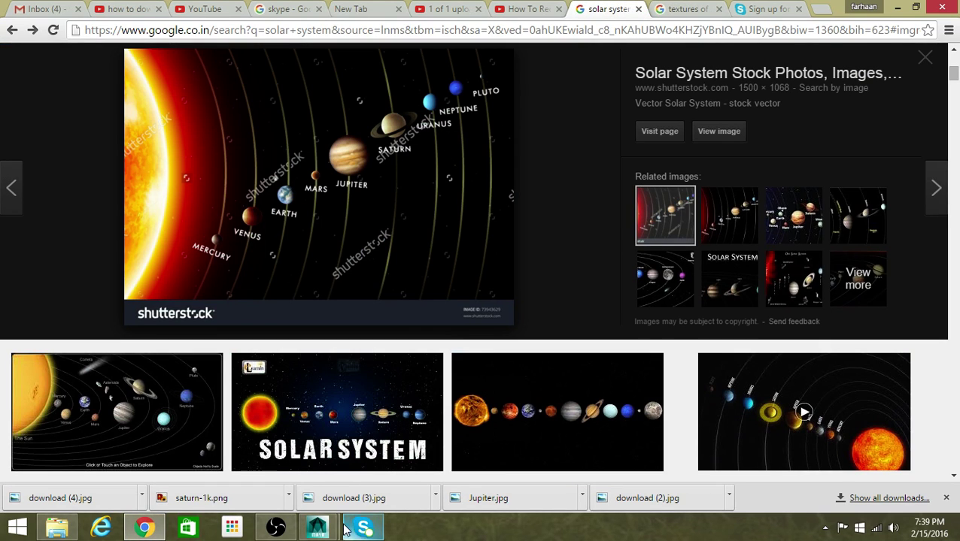
click(683, 8)
scroll(356, 78, up, 3)
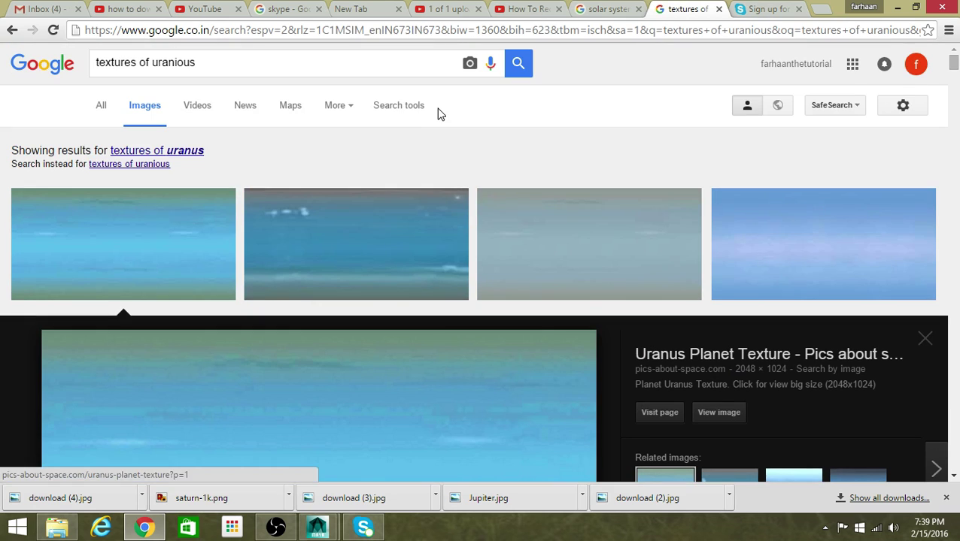
click(218, 63)
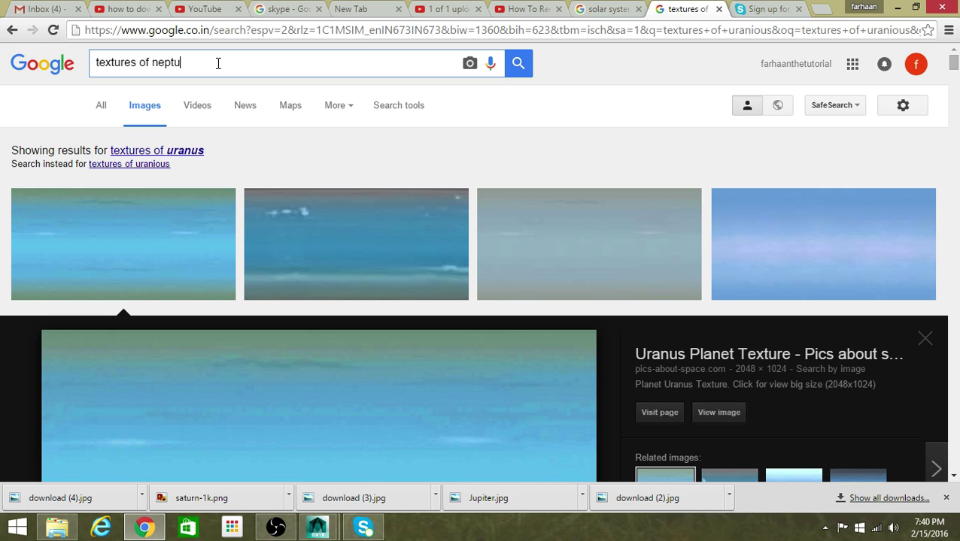
key(Return)
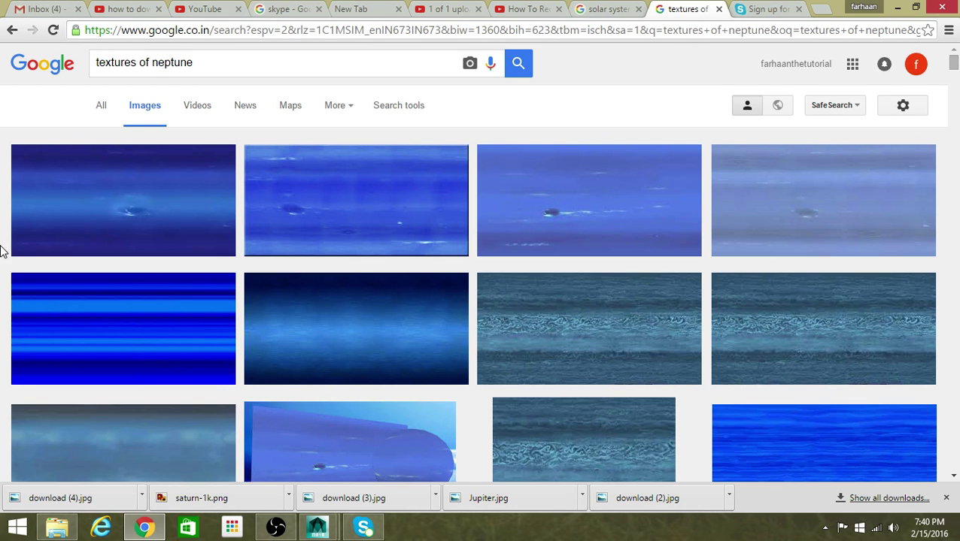
- Save the first Neptune texture as download (5) and return to Maya
click(98, 205)
right_click(323, 292)
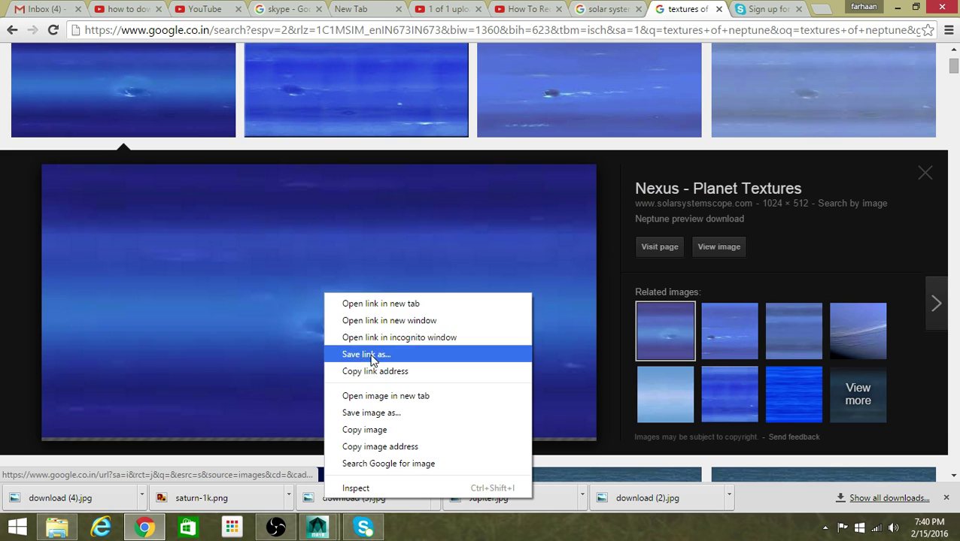
click(371, 413)
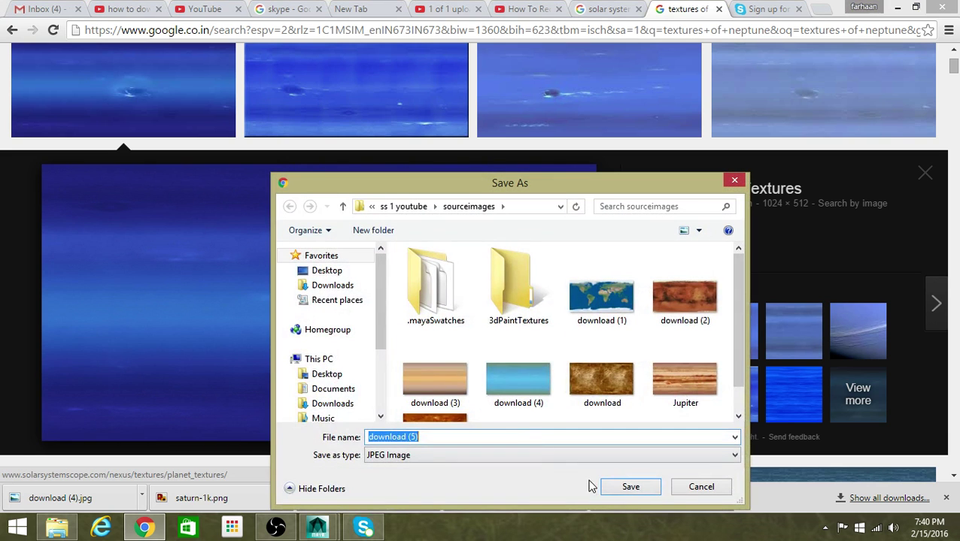
click(630, 487)
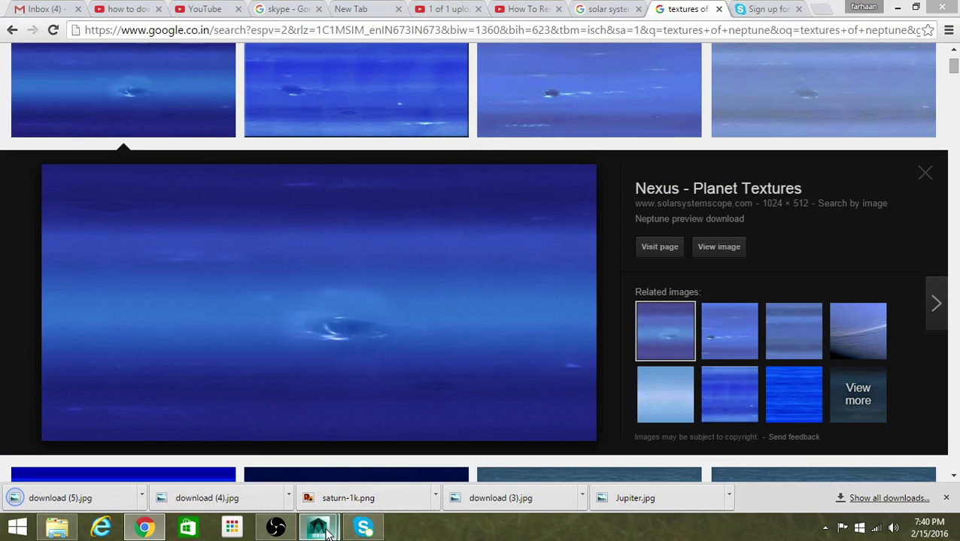
mouse_move(316, 527)
click(386, 468)
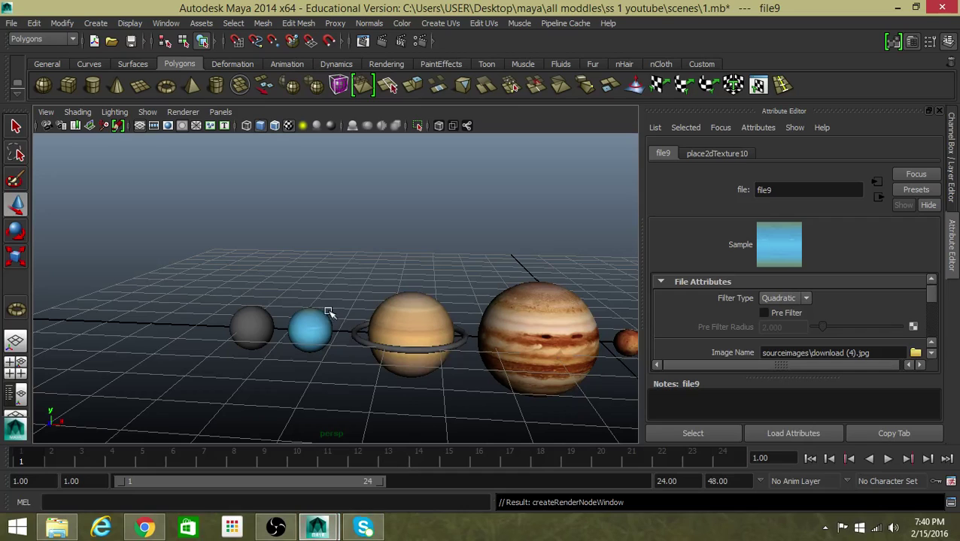
- Assign a new Lambert material to the first grey sphere with a File texture on Color
click(267, 329)
right_click(267, 308)
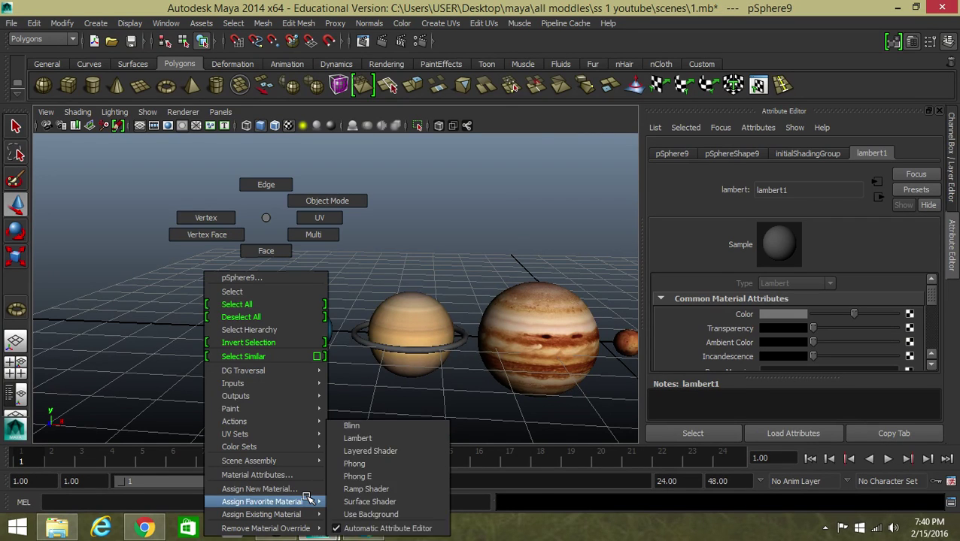
click(308, 489)
click(422, 294)
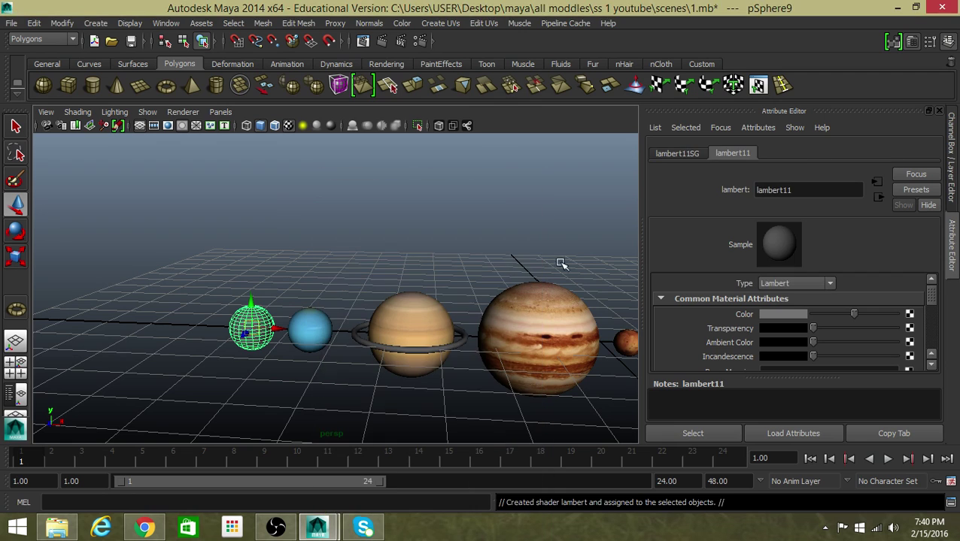
click(908, 315)
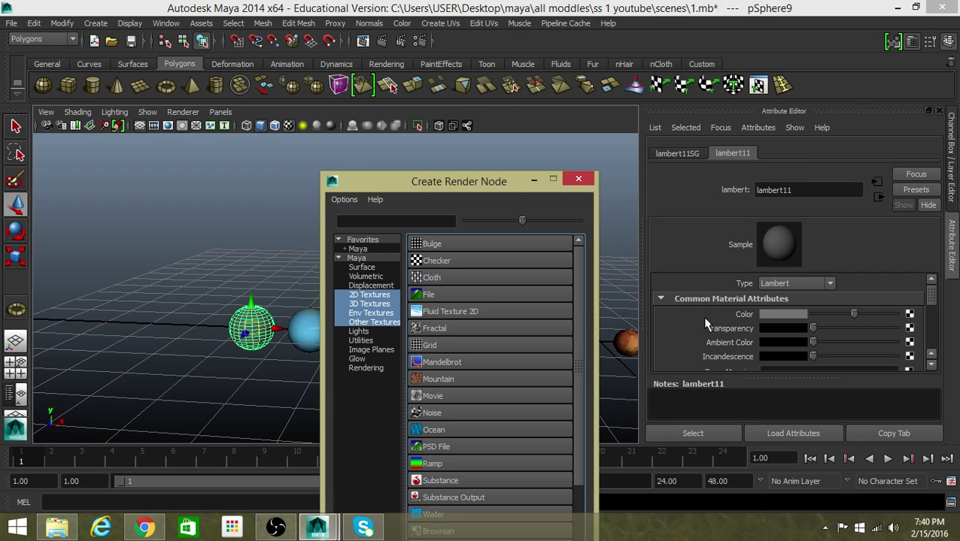
click(478, 294)
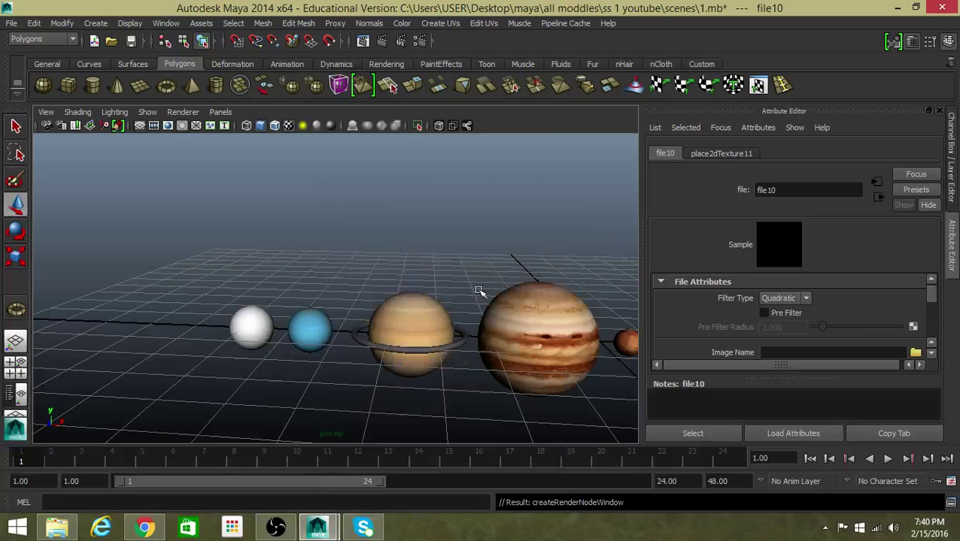
- Load download (5).jpg as the texture, then zoom out over the whole solar system
click(915, 352)
click(305, 193)
key(Up)
key(Up)
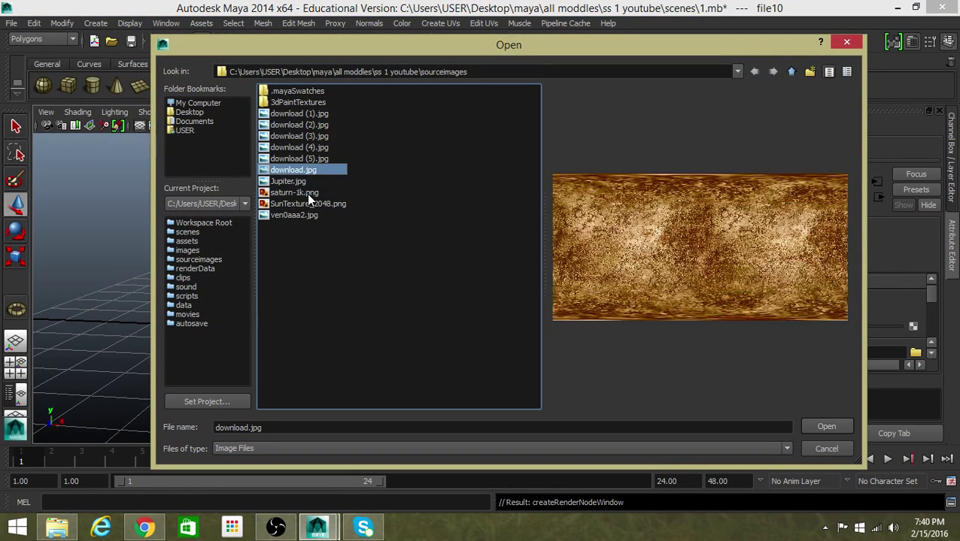
key(Up)
key(Return)
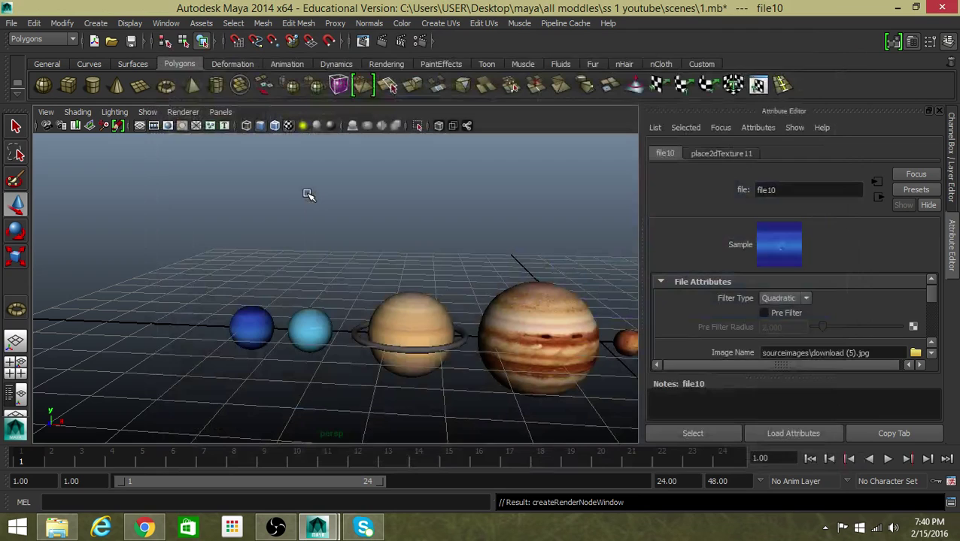
alt+right_drag(309, 194, 286, 312)
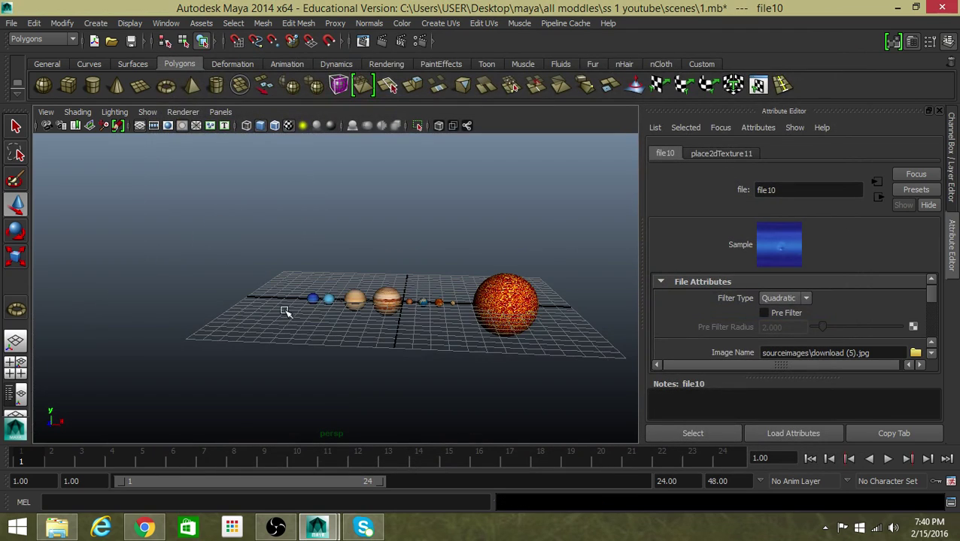
alt+drag(293, 361, 343, 489)
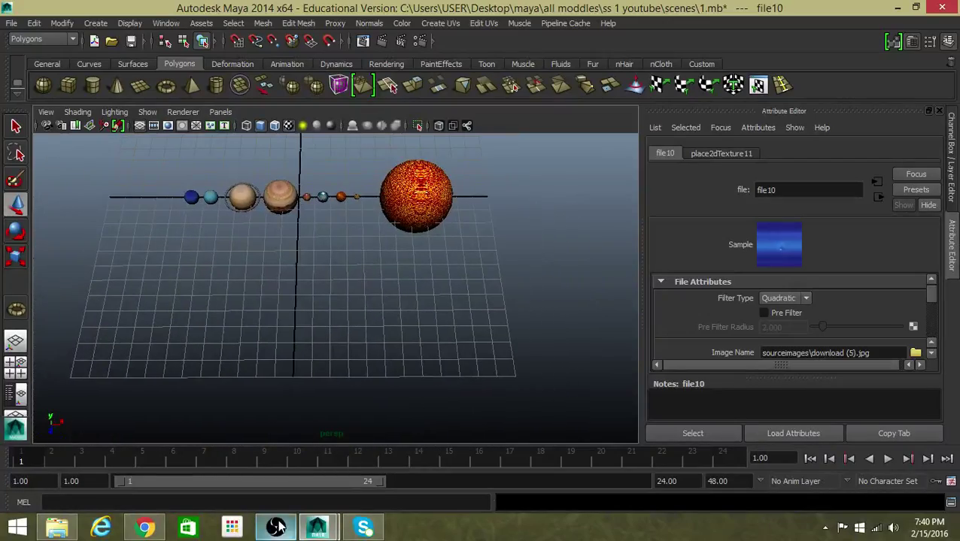